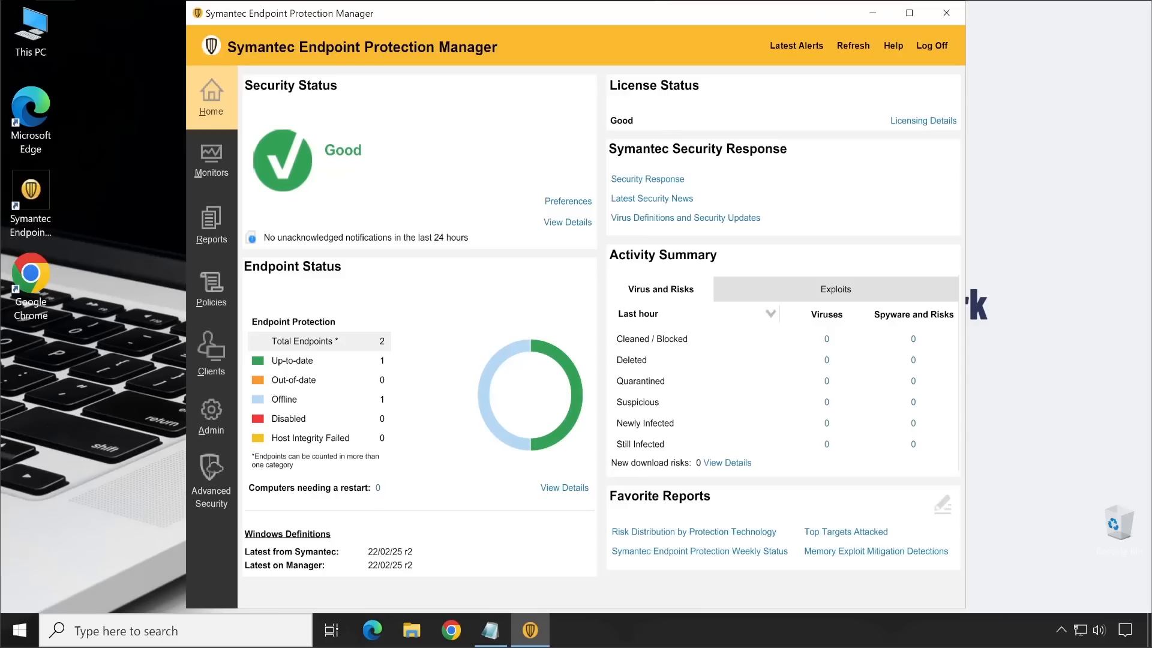
drag(373, 552, 397, 552)
click(46, 364)
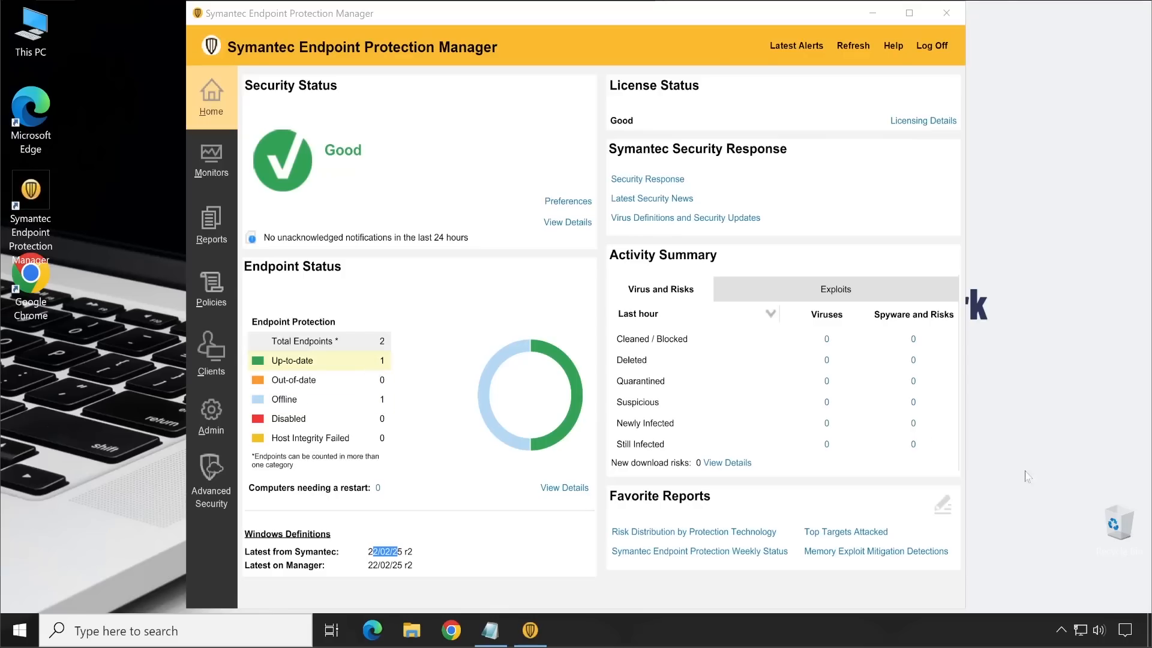
click(1061, 630)
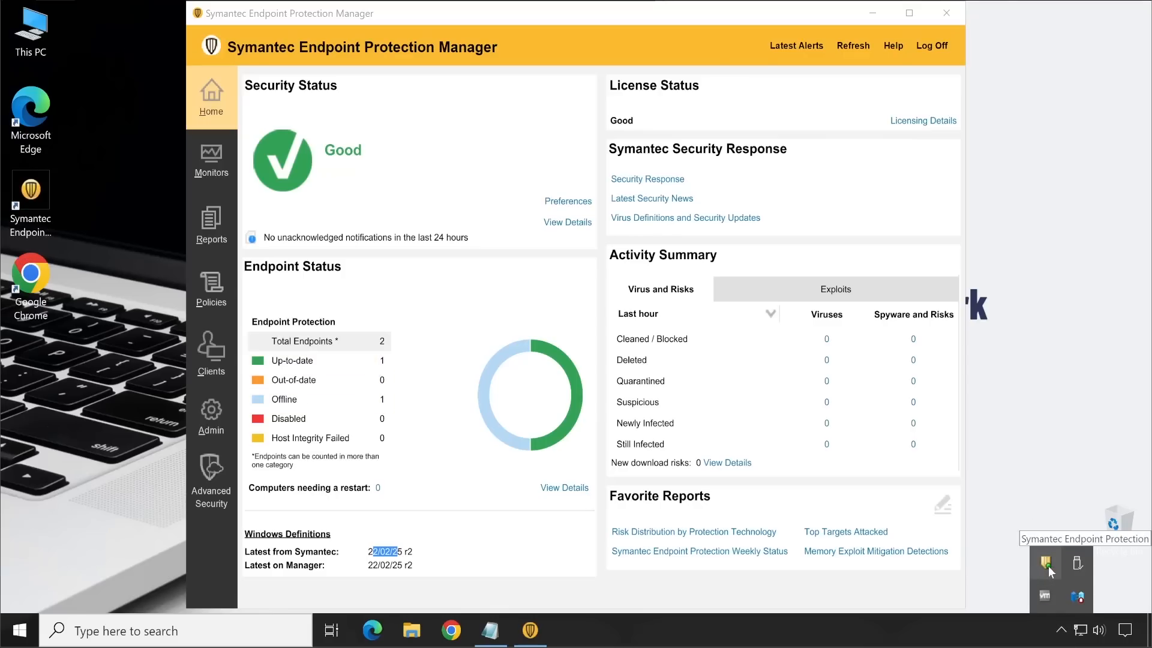
click(123, 341)
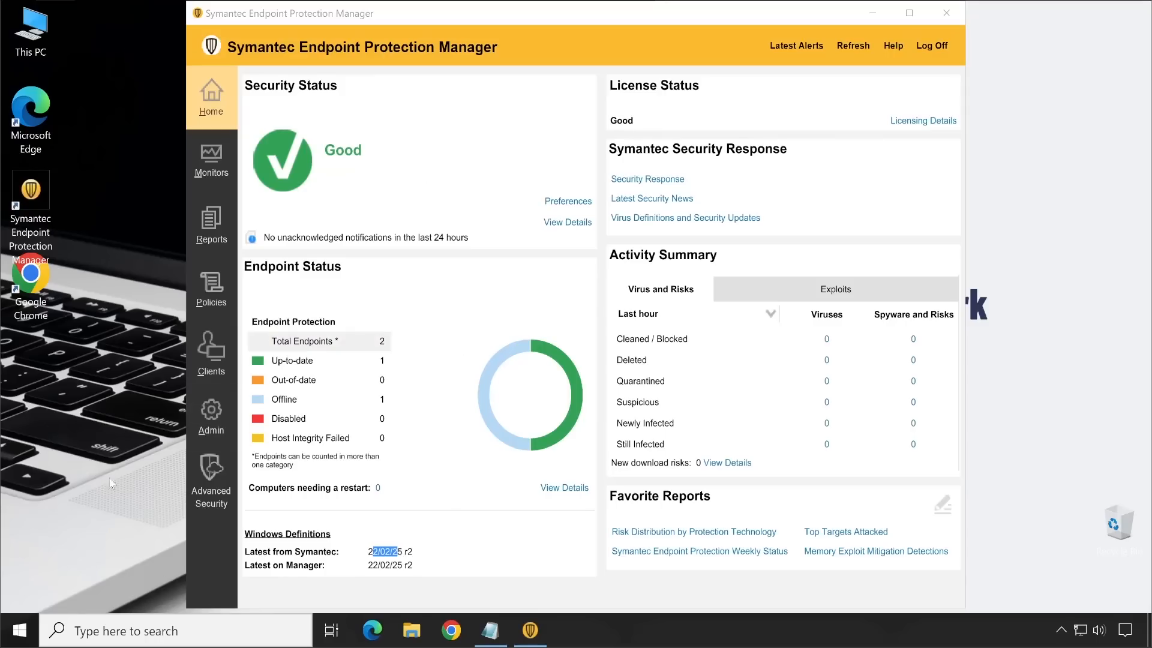
Step: Open Database Back Up and Restore and arrange its window beside the Symantec Endpoint Protection Manager console
click(20, 630)
click(174, 551)
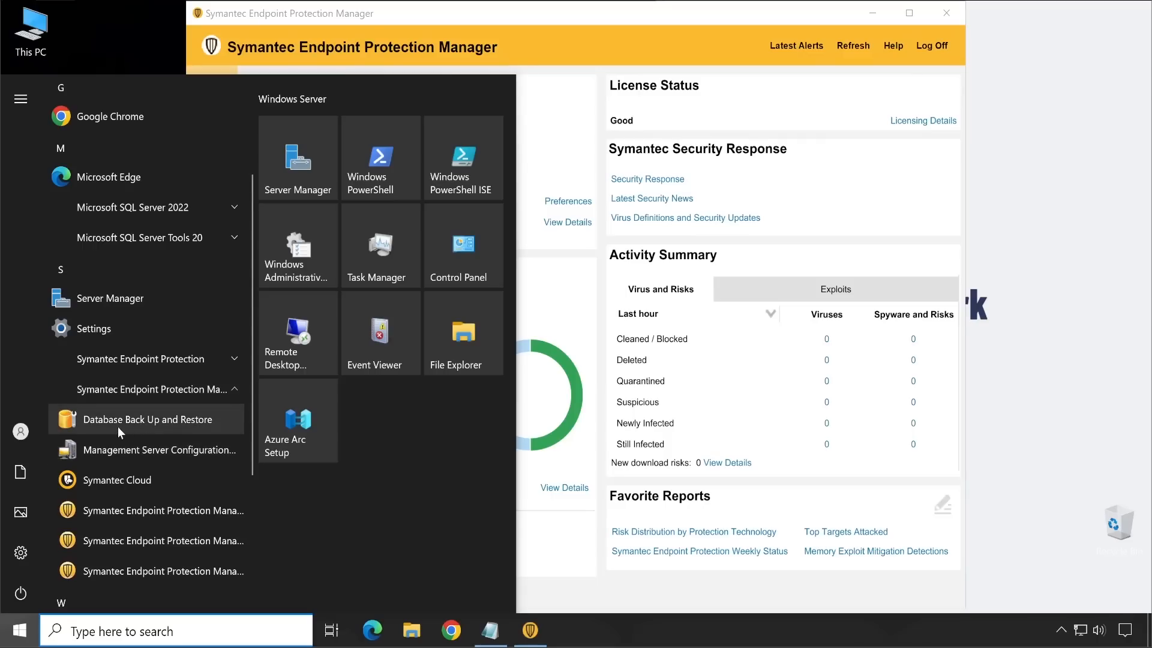
click(161, 423)
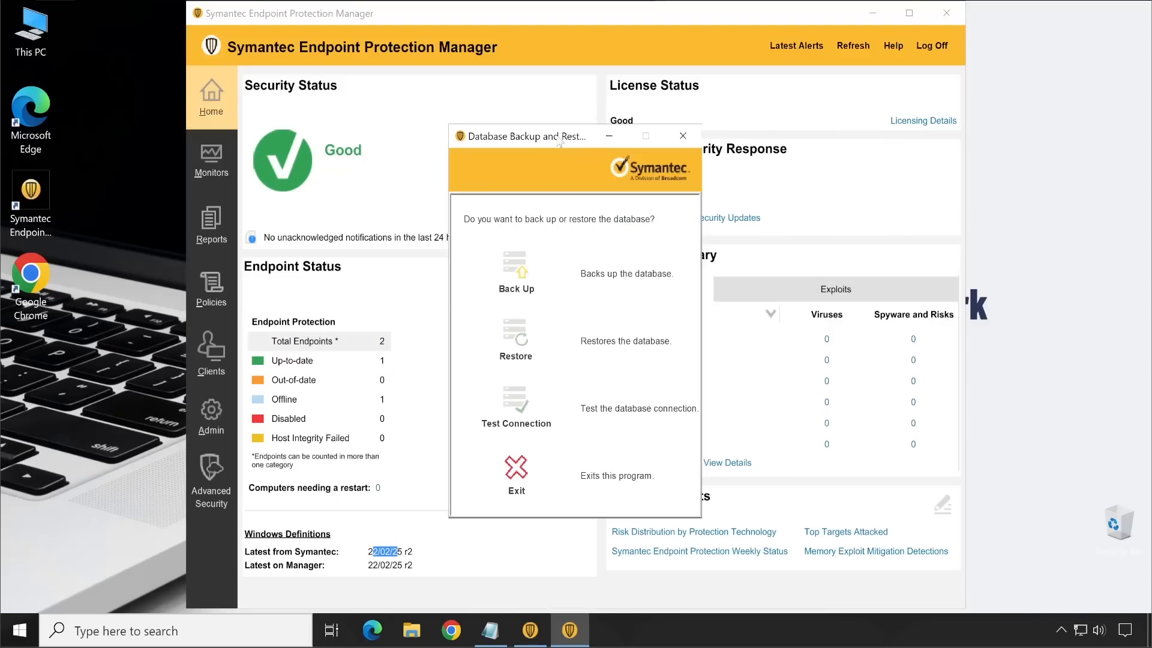
drag(559, 143, 169, 175)
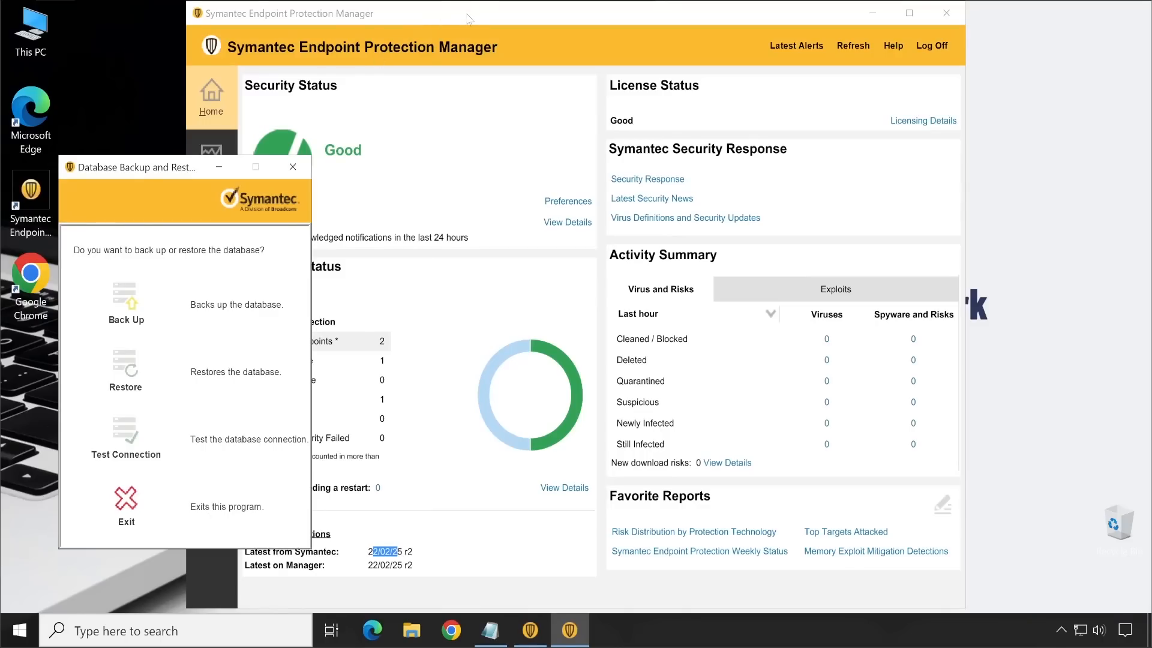
drag(469, 19, 635, 30)
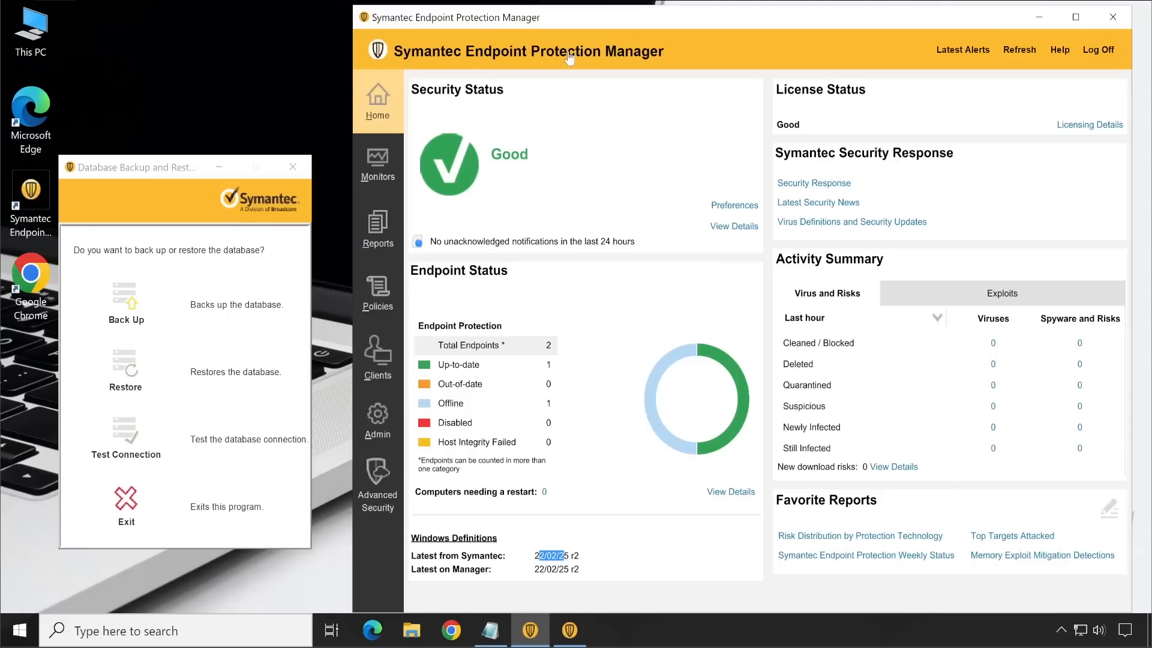
drag(150, 171, 165, 104)
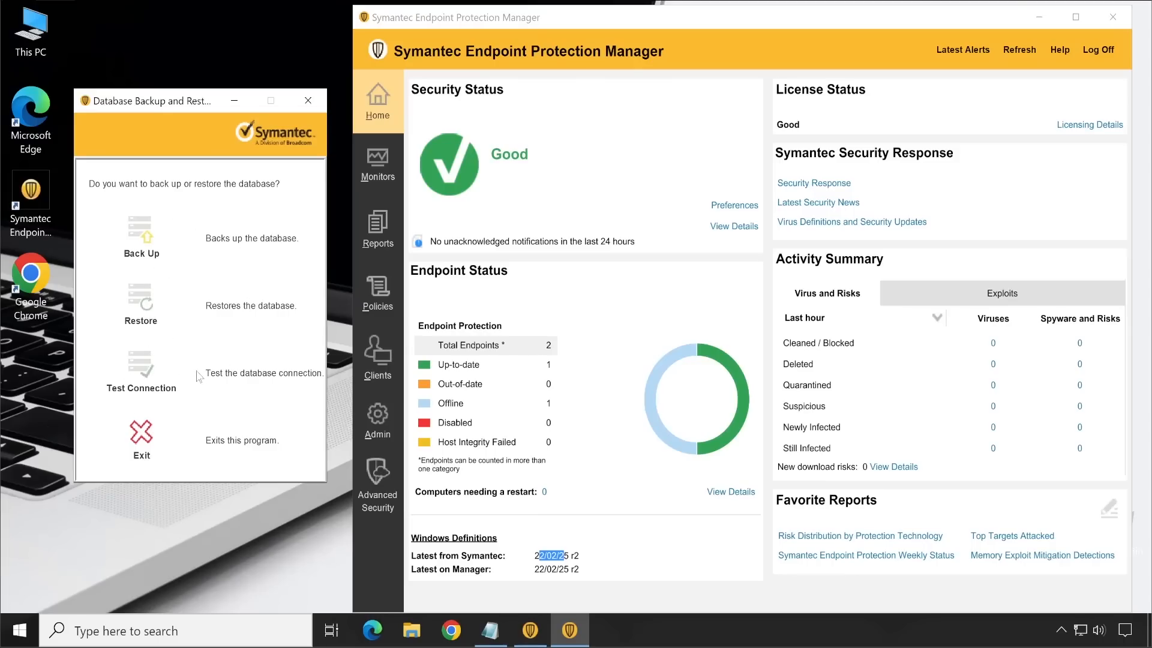
Step: Test the database connection, and view the database backup confirmation without starting a backup
click(141, 373)
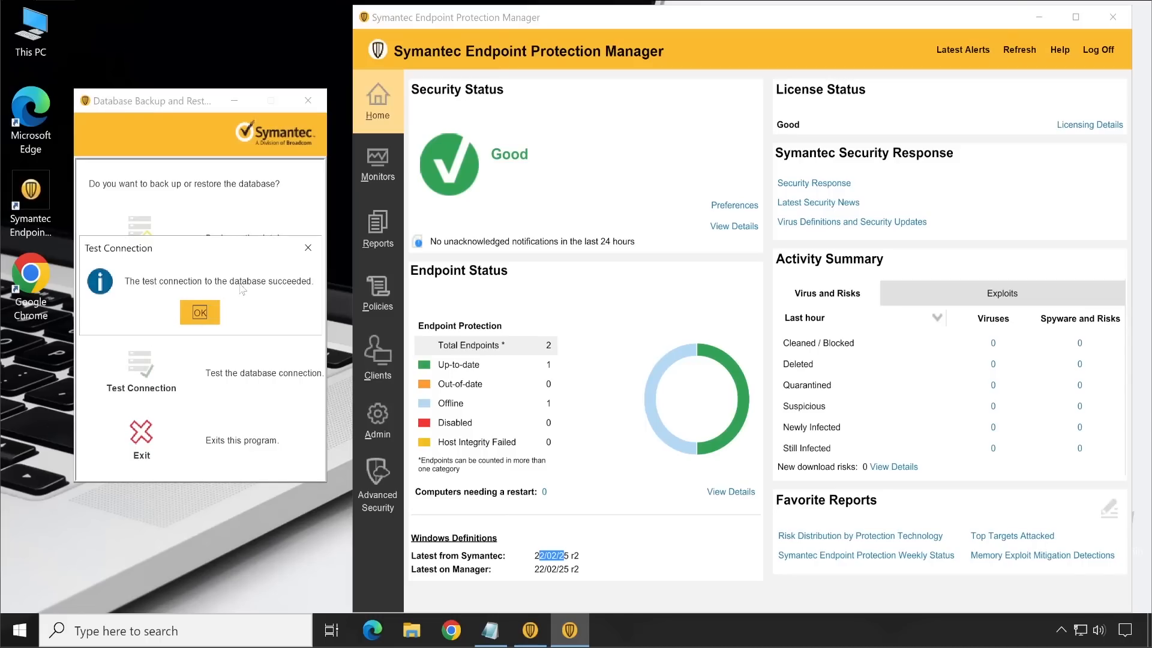
click(210, 313)
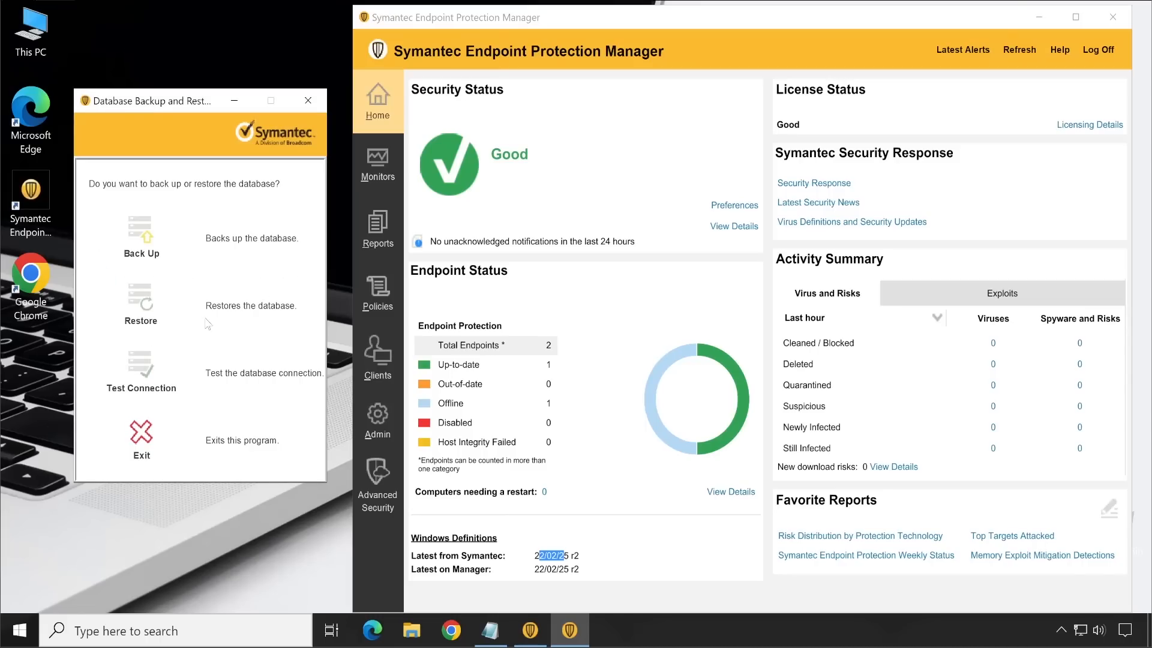
click(143, 233)
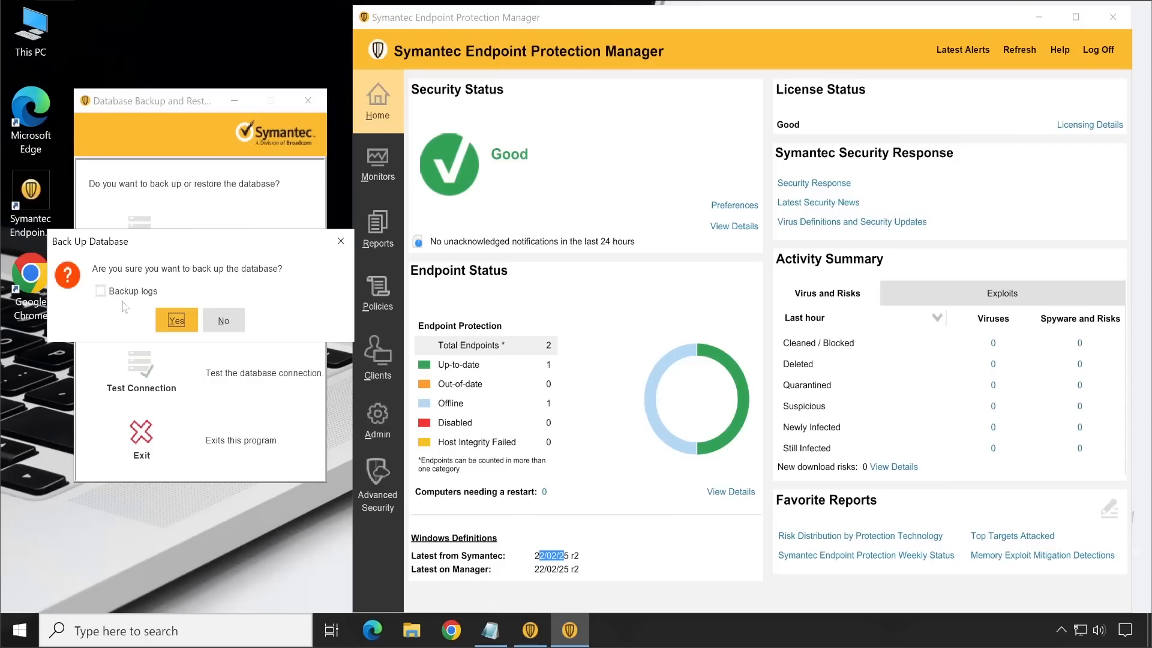
click(342, 241)
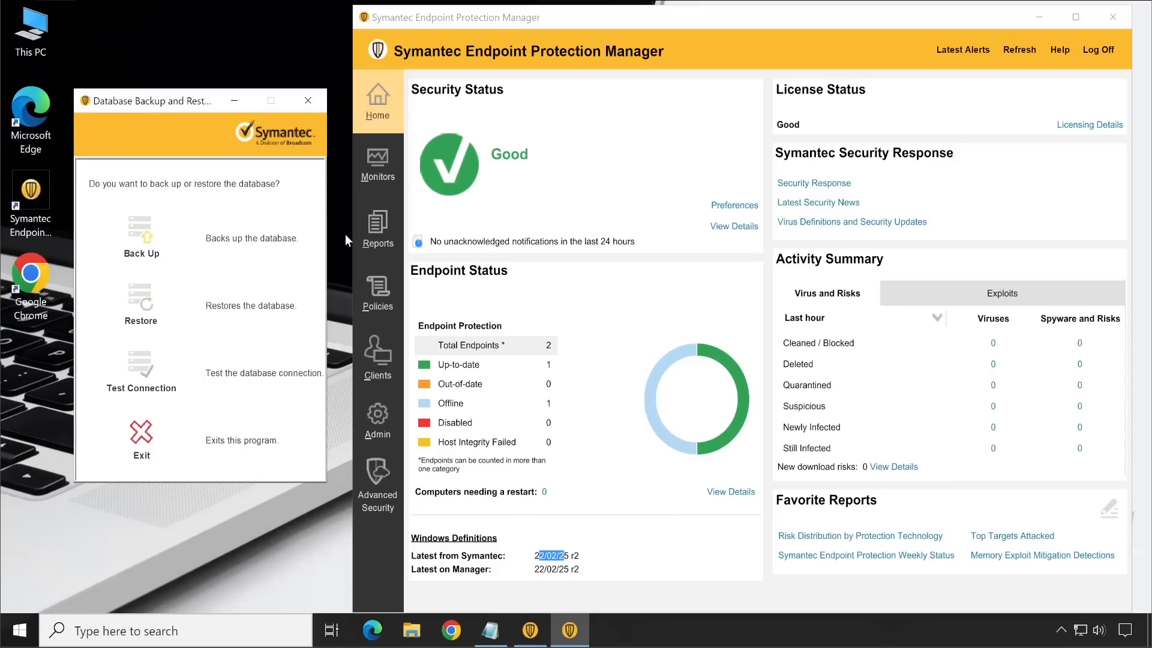
Step: In the console's server administration, open the backup settings in the properties of the local site's SEPM database server
click(386, 423)
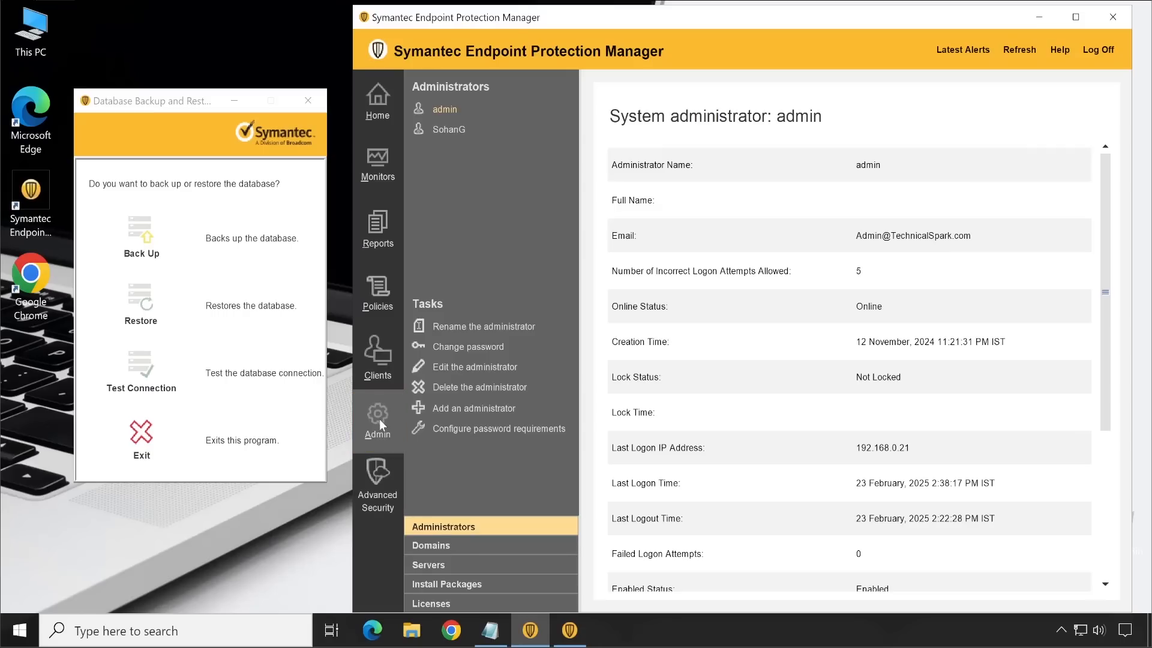
click(449, 564)
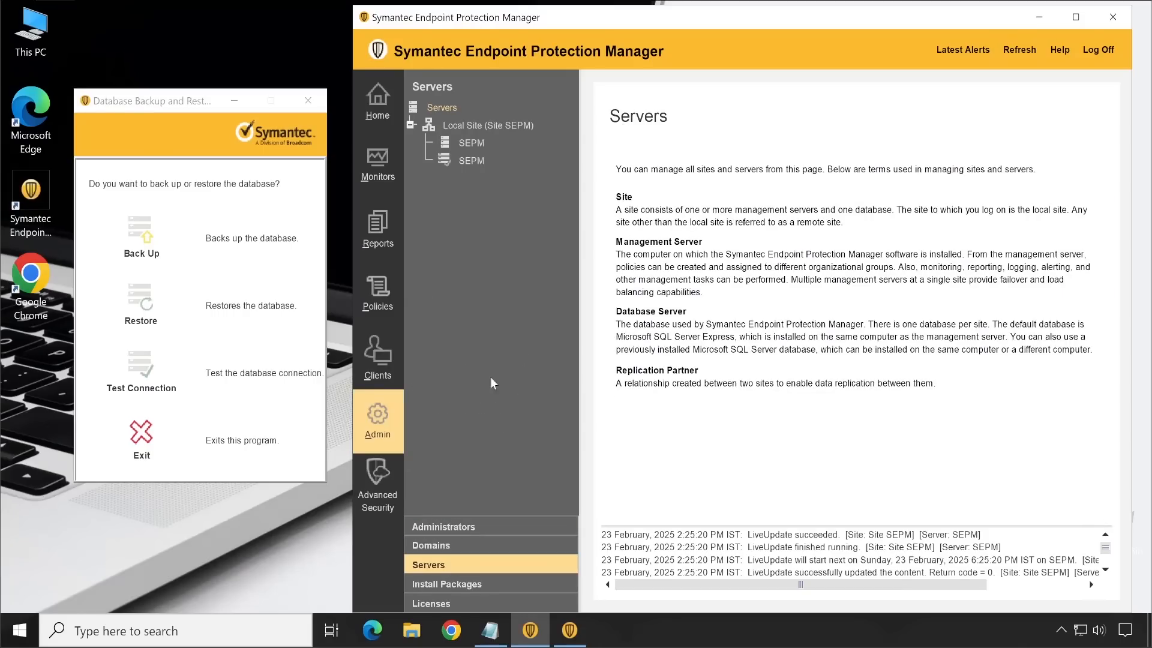
click(483, 126)
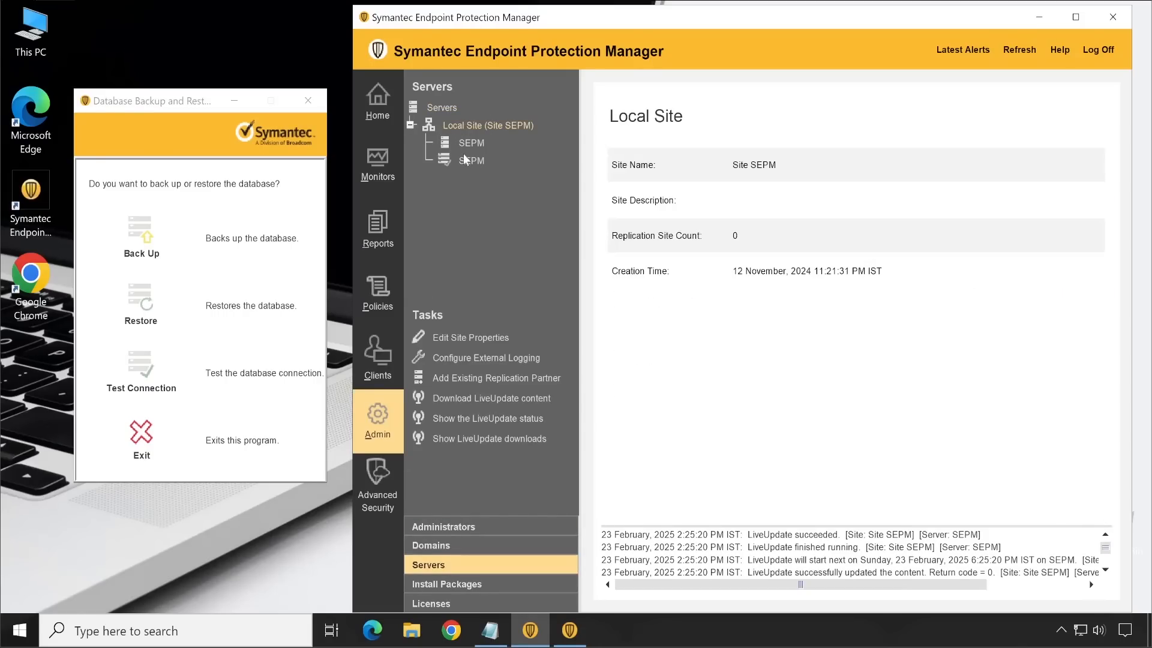
click(463, 143)
click(464, 160)
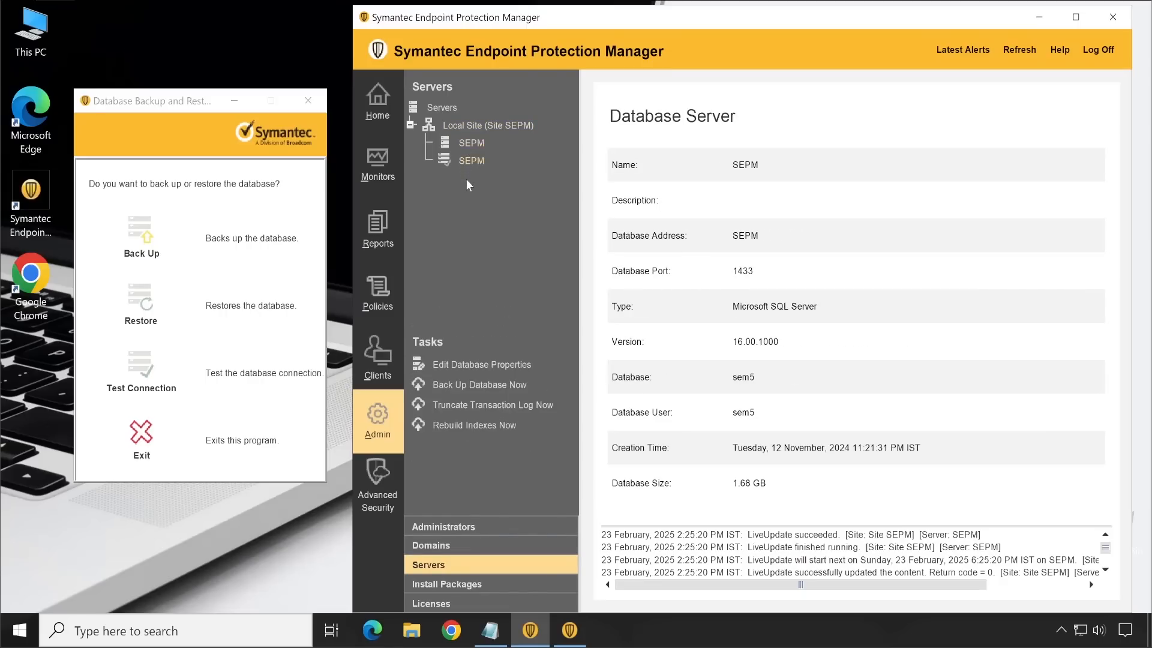
click(473, 365)
click(505, 84)
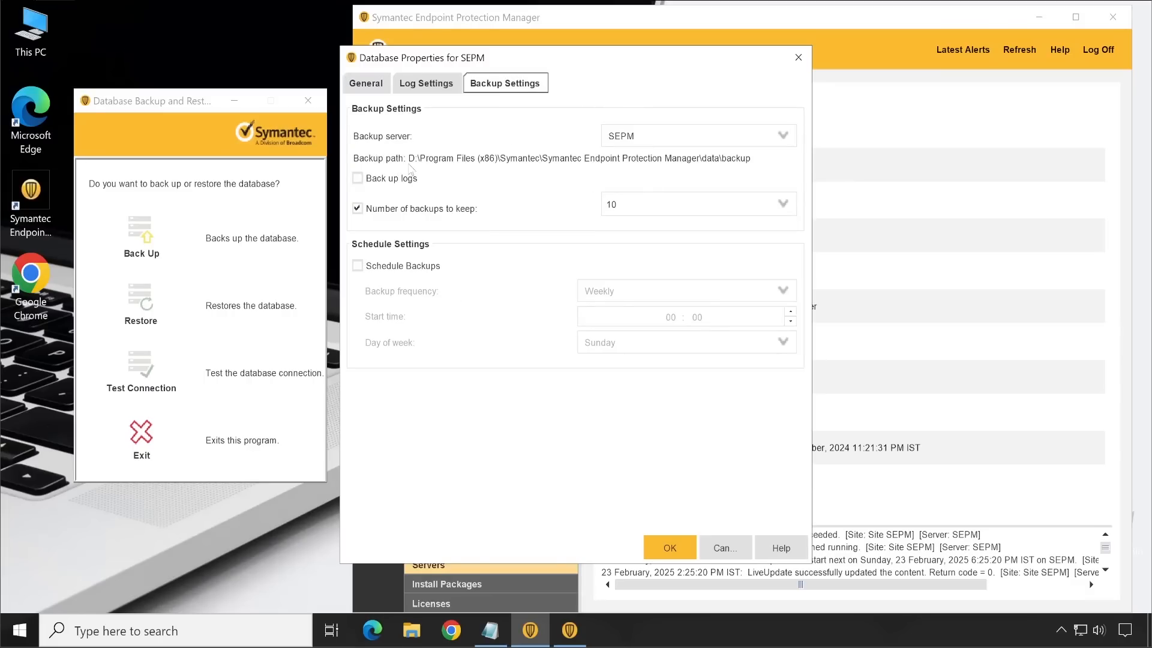
Step: Copy the backup path from the database properties and open that data\backup folder in File Explorer, moving its window clear of the backup settings
drag(412, 161, 756, 165)
key(ctrl+c)
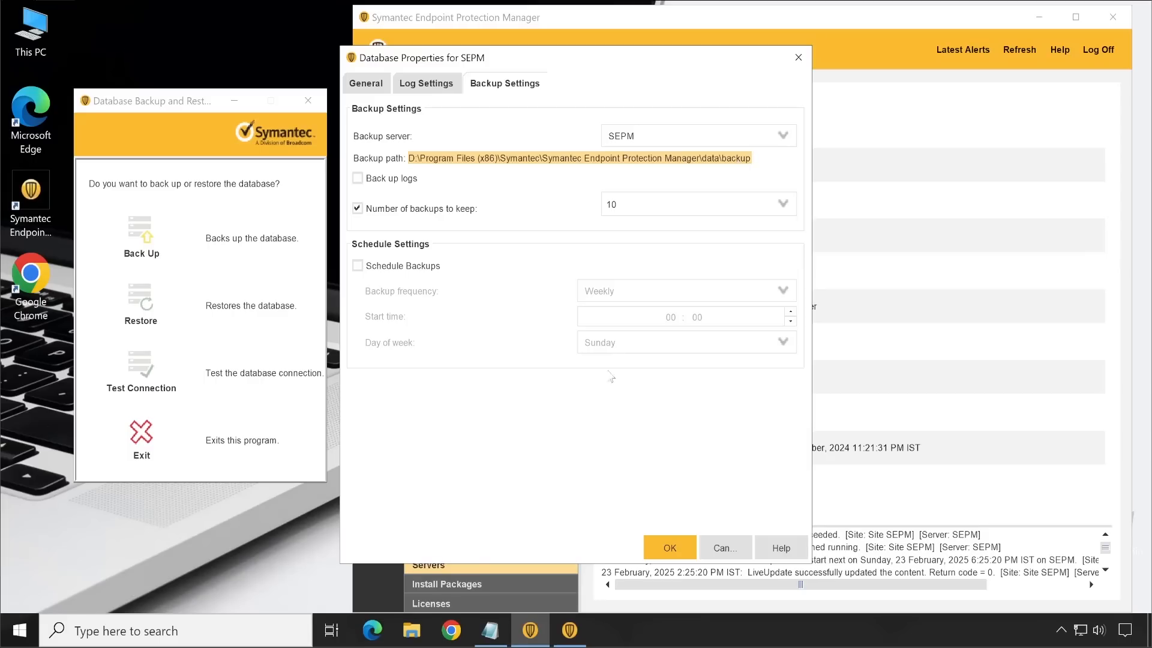
click(412, 630)
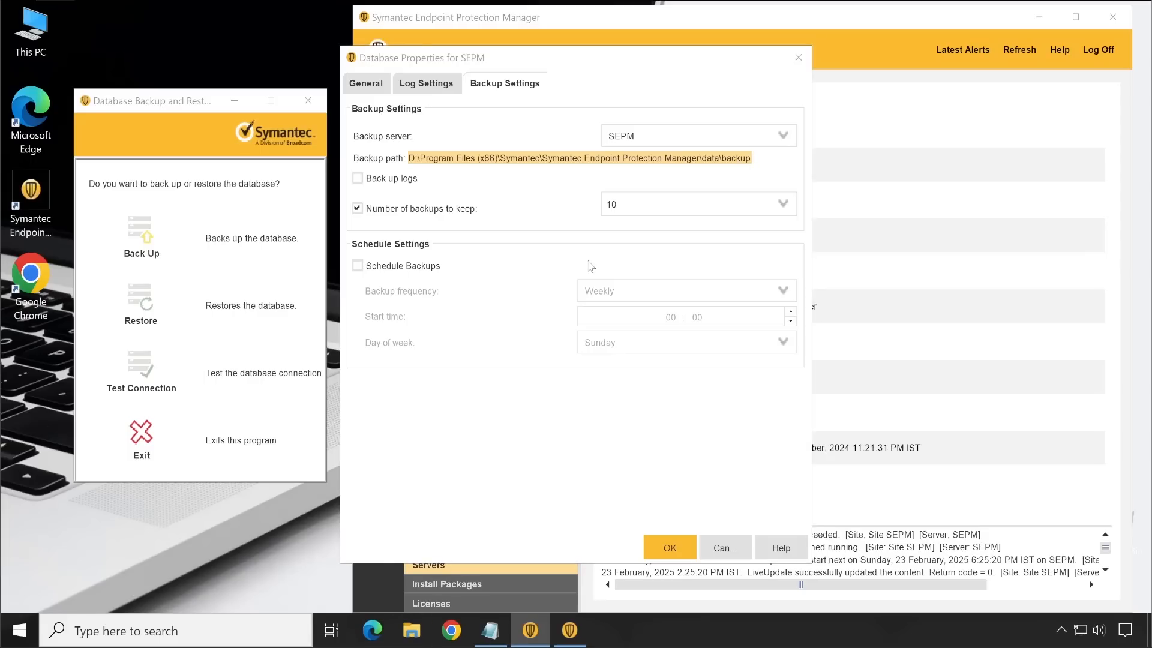
click(247, 301)
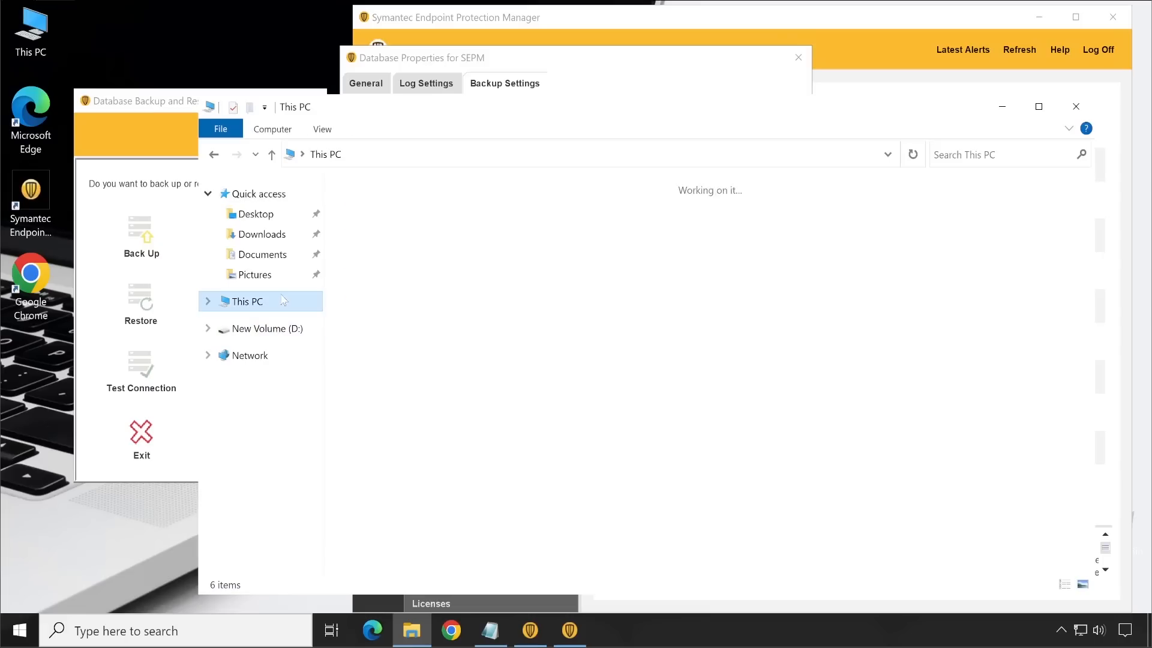
click(525, 155)
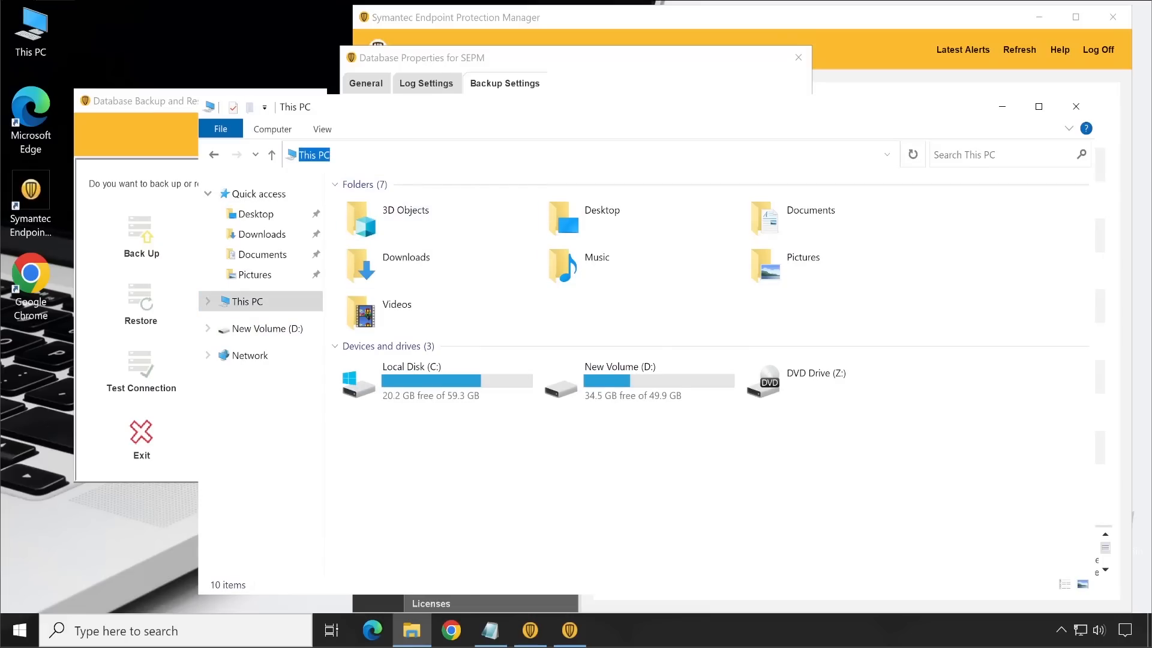
key(ctrl+v)
key(Return)
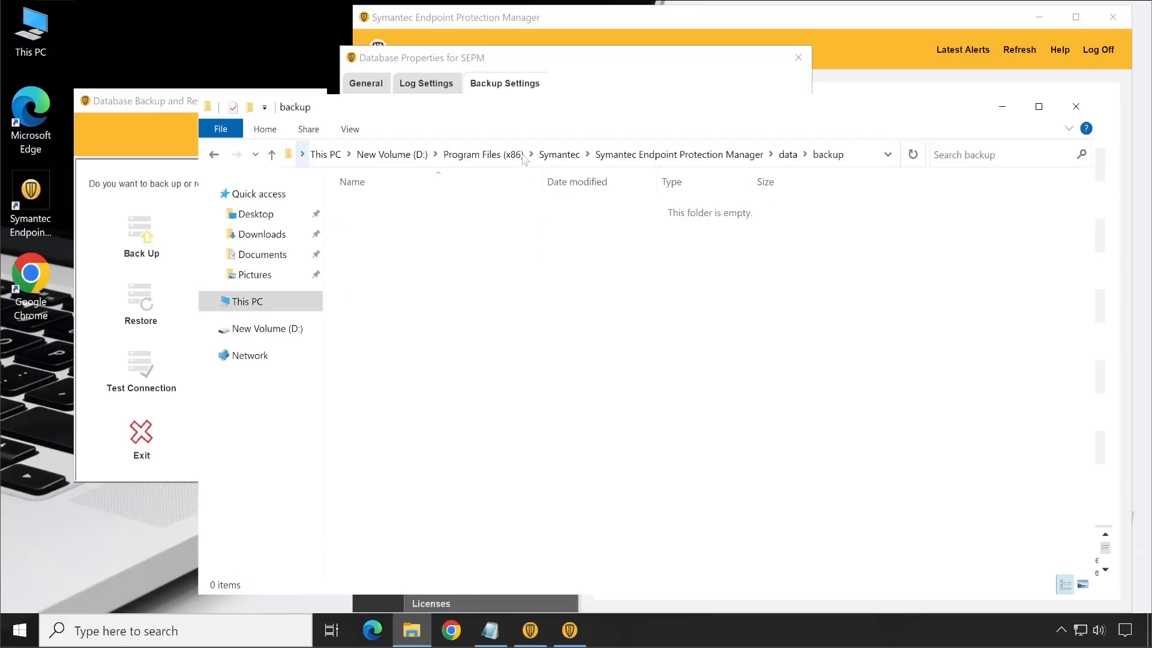
drag(621, 118, 587, 336)
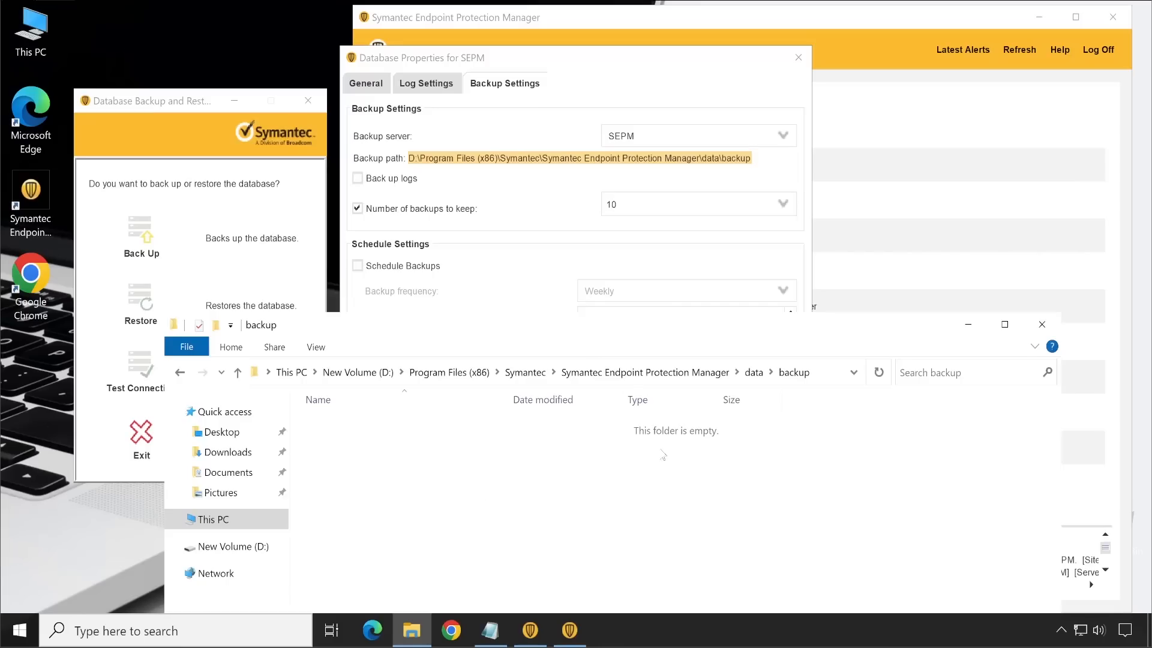
Step: In the database backup settings, keep 3 backups, include logs in the backup, and select SEPM as the backup server
click(598, 124)
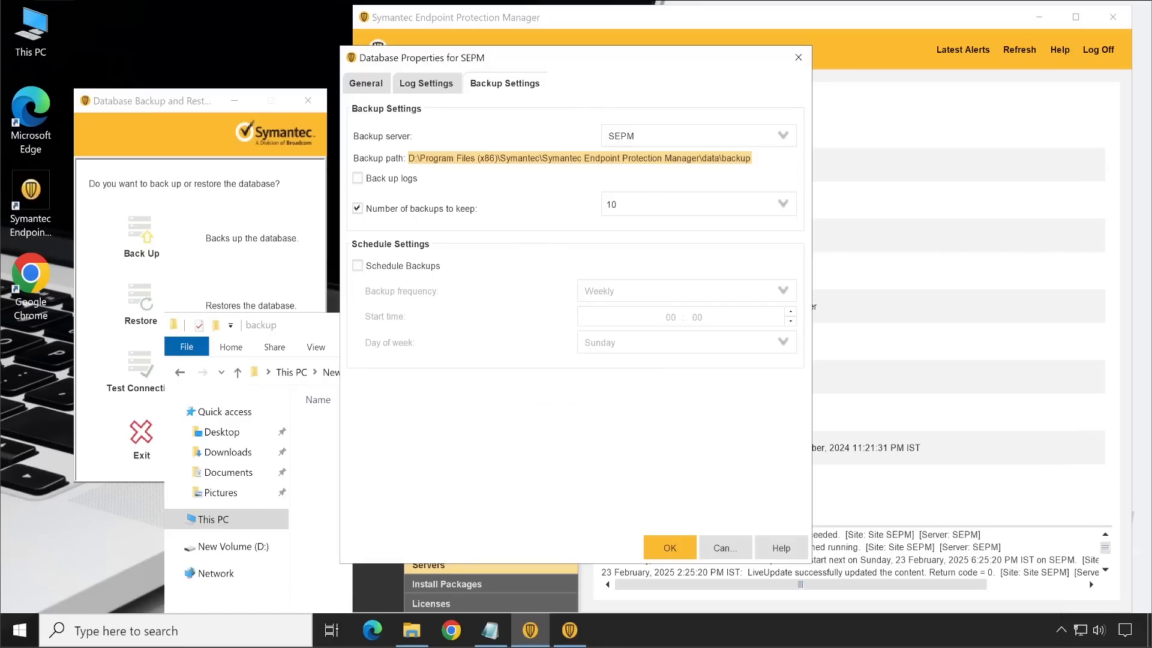
click(783, 204)
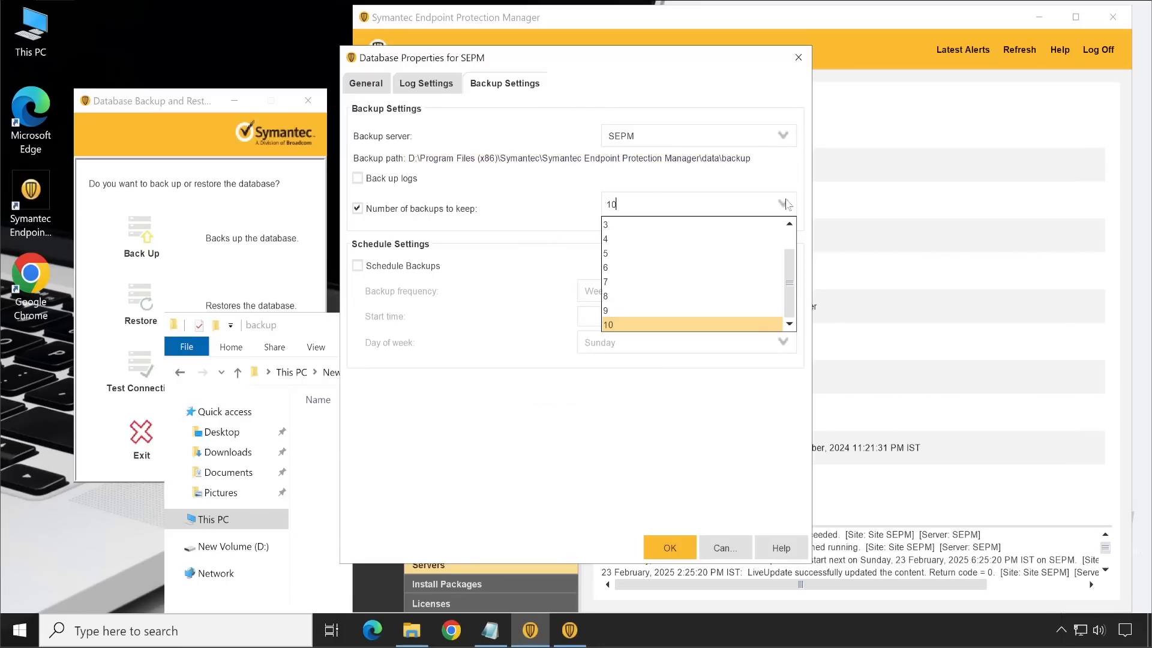
click(658, 227)
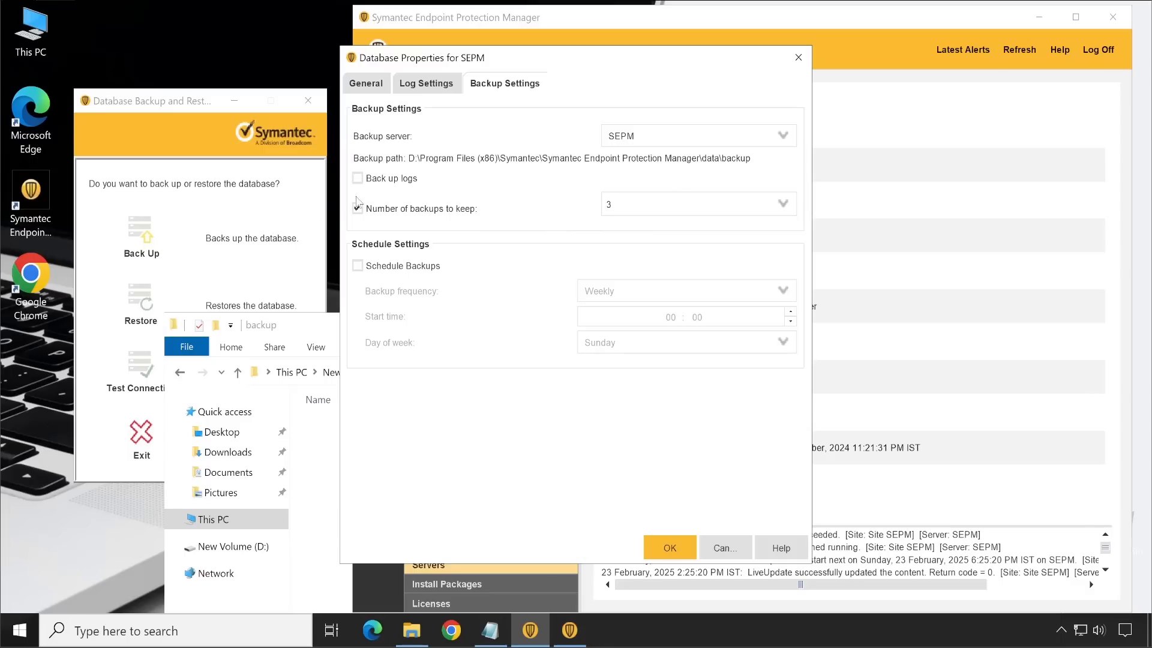
click(372, 179)
click(717, 135)
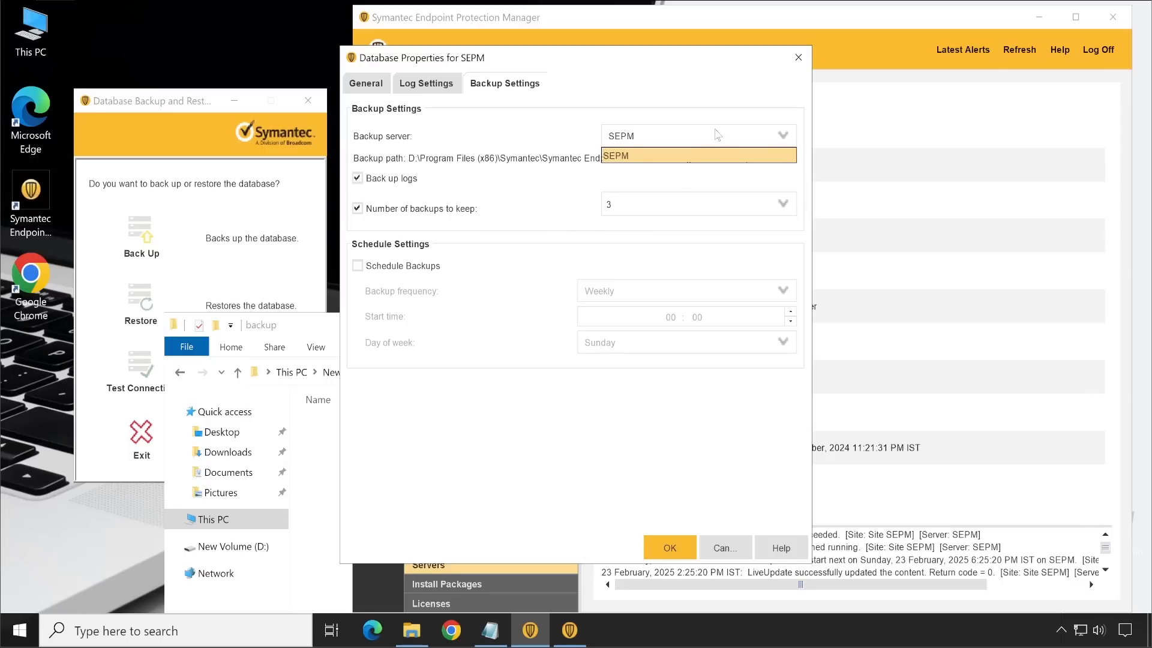
click(641, 154)
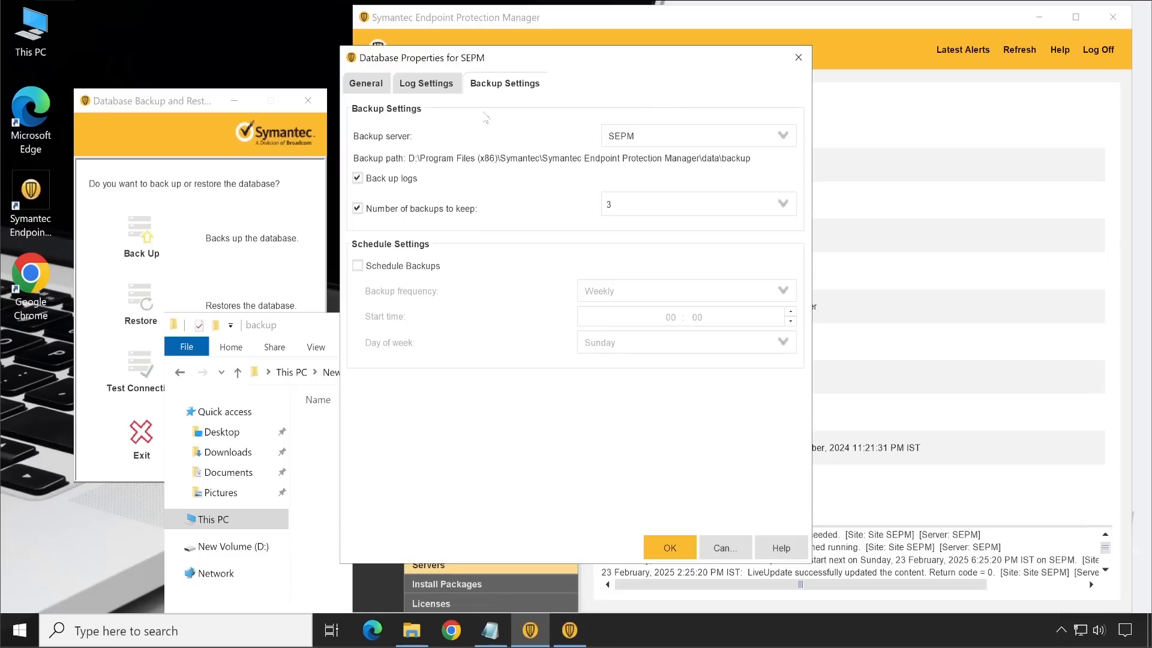
Step: Enable scheduled weekly database backups on Saturday with a start time of 02:00, and save the properties
click(368, 266)
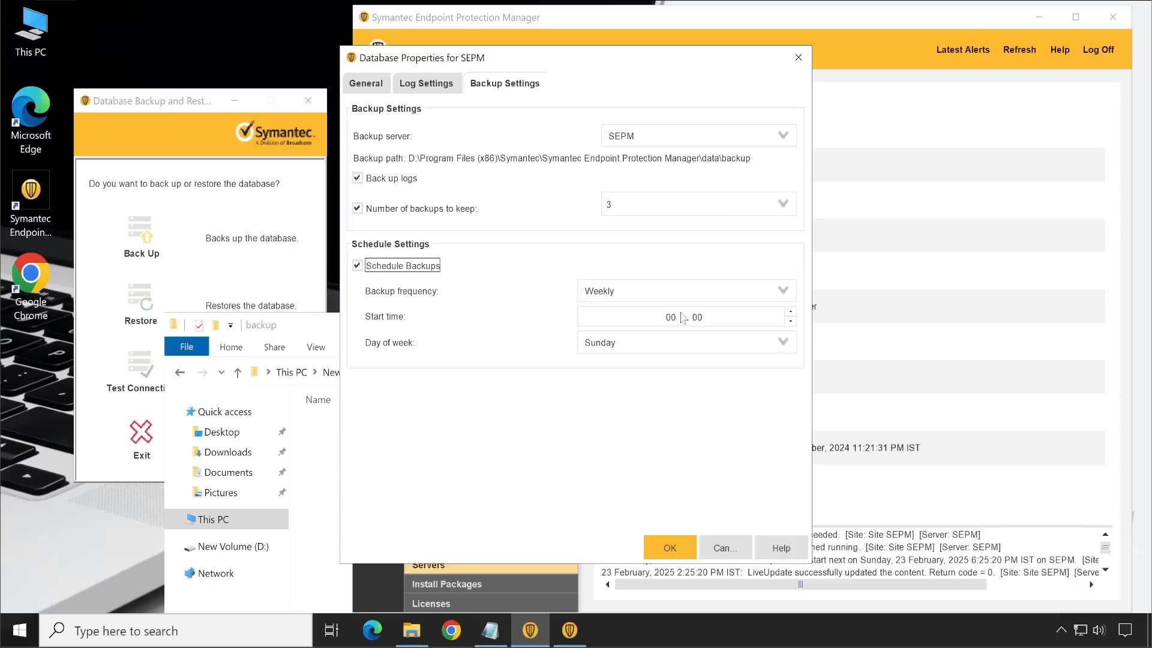
click(670, 342)
click(642, 448)
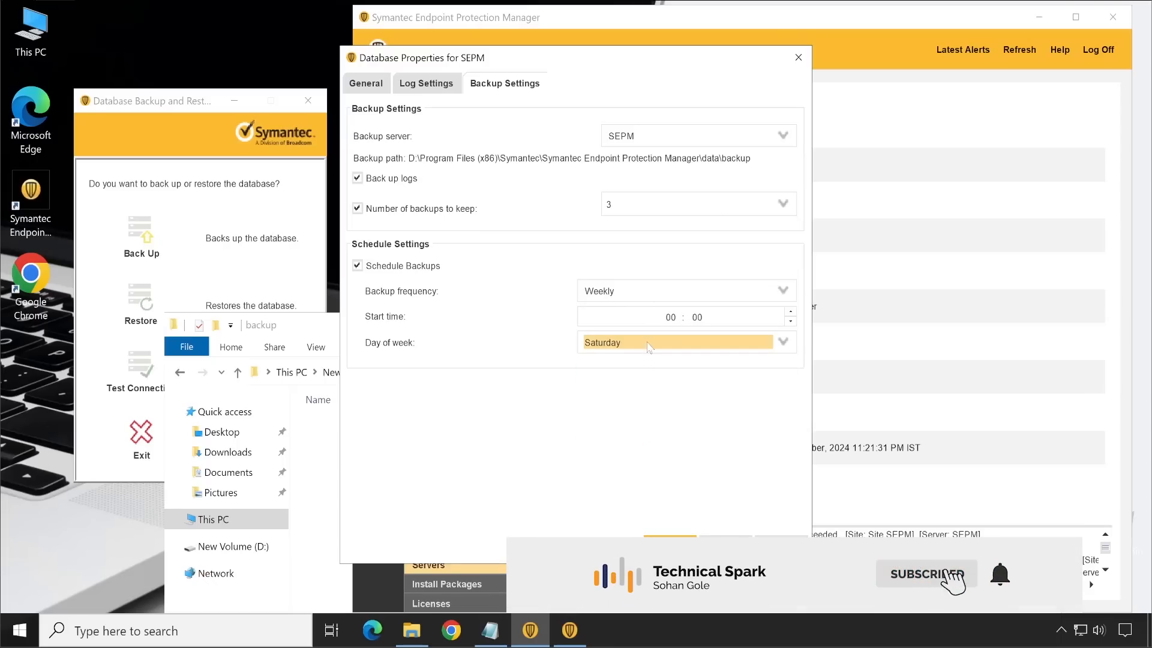
click(672, 317)
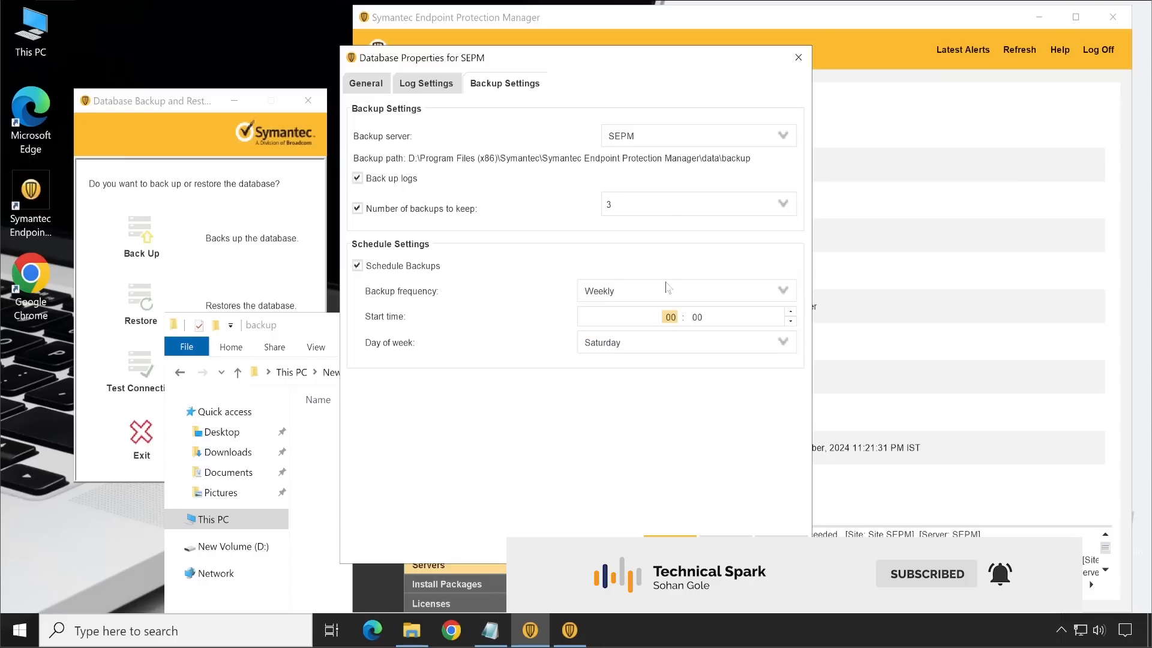
text(02)
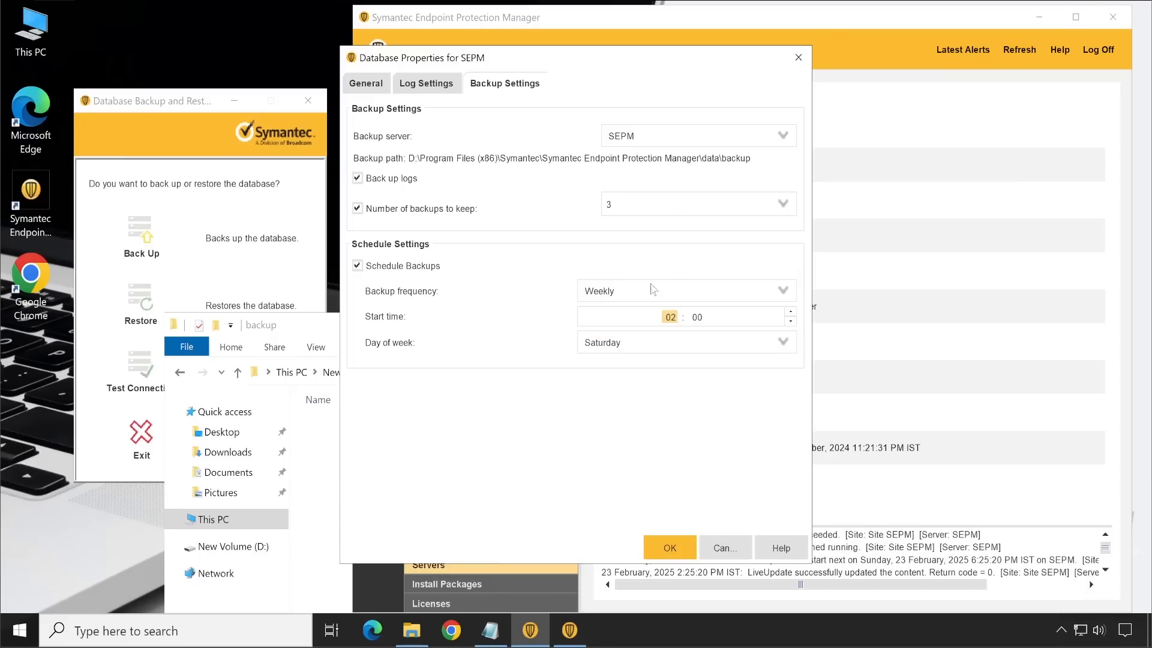
click(671, 547)
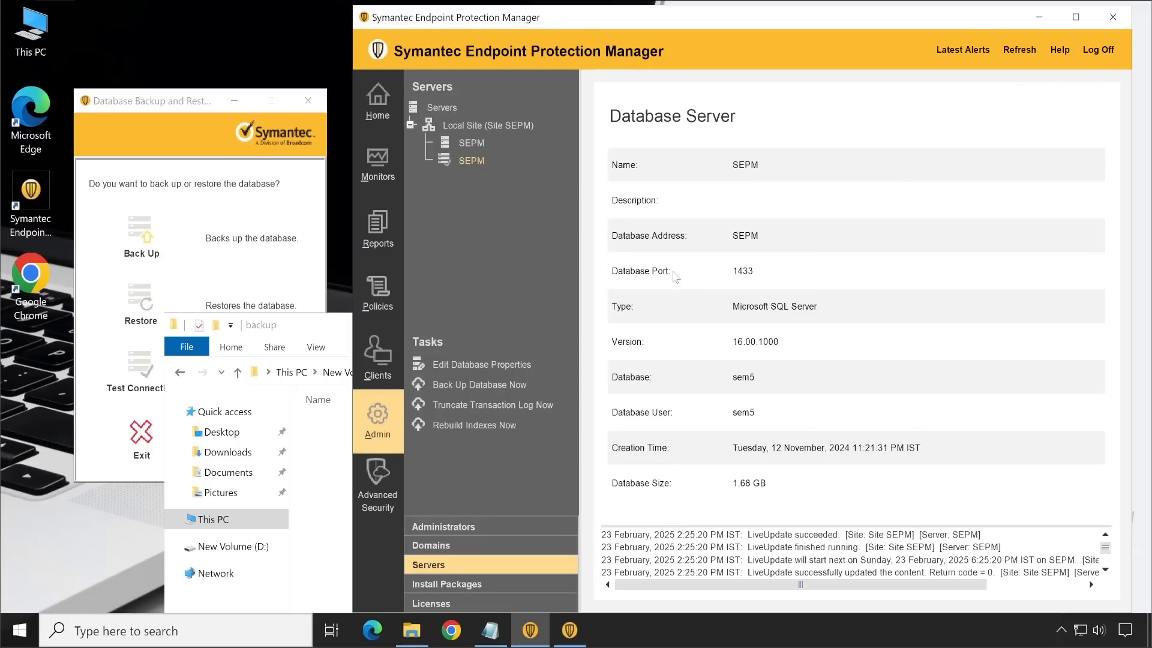
Step: Review the saved backup settings in the SEPM database properties, then check the backup folder and return to the console
click(516, 365)
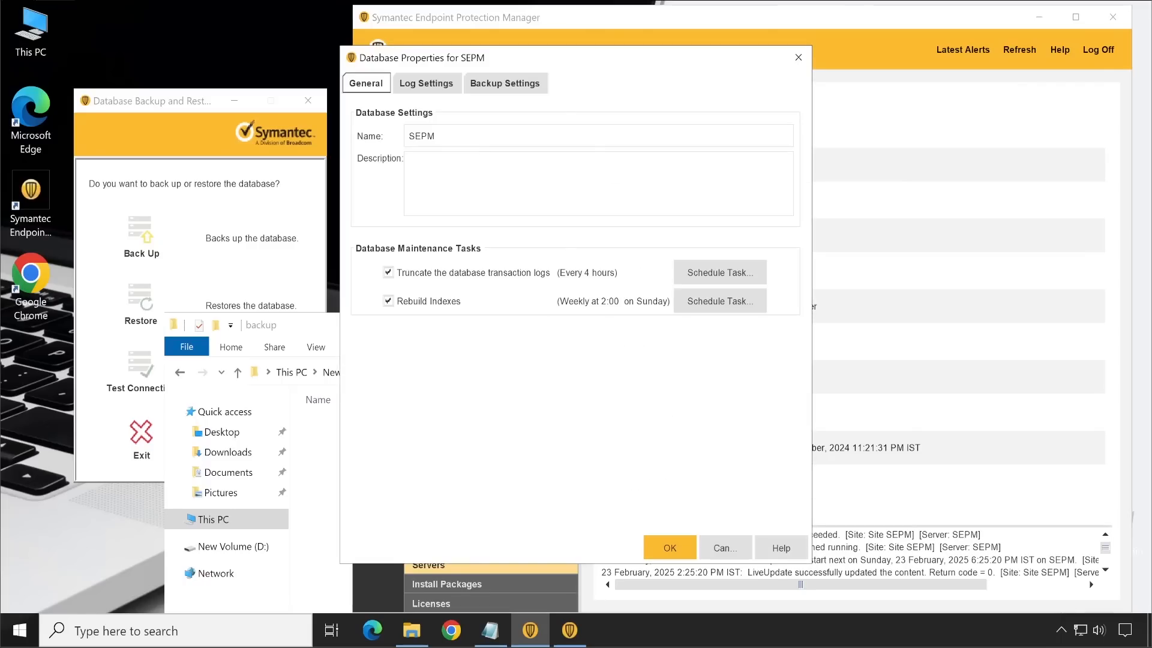
click(538, 85)
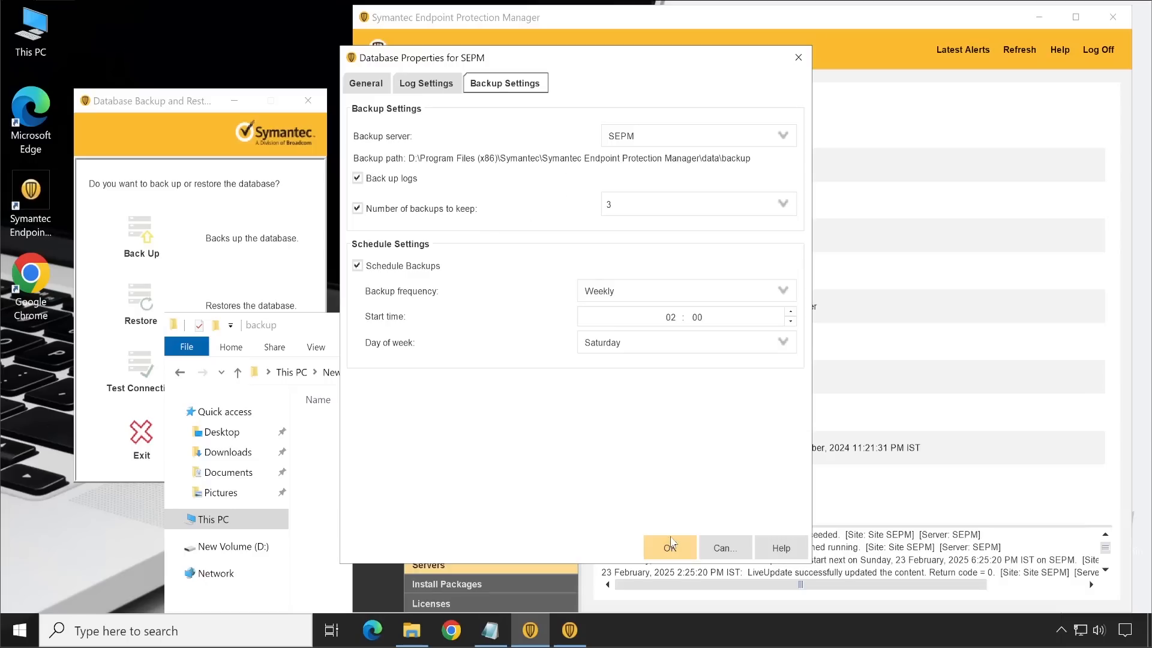
click(672, 545)
click(422, 633)
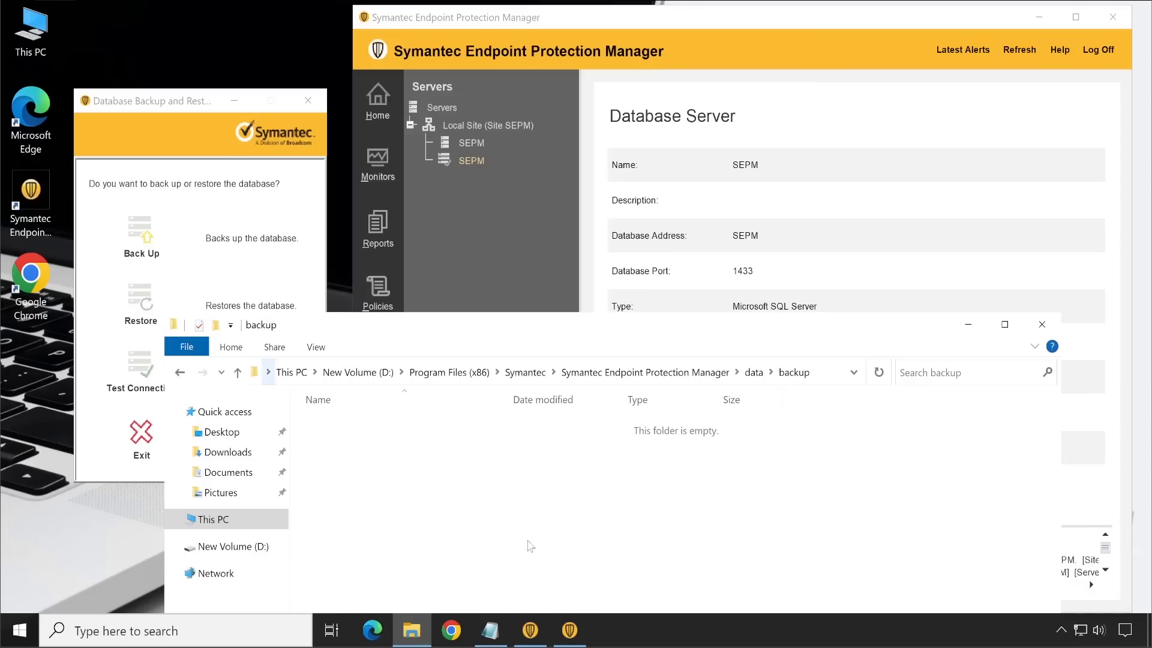
click(537, 217)
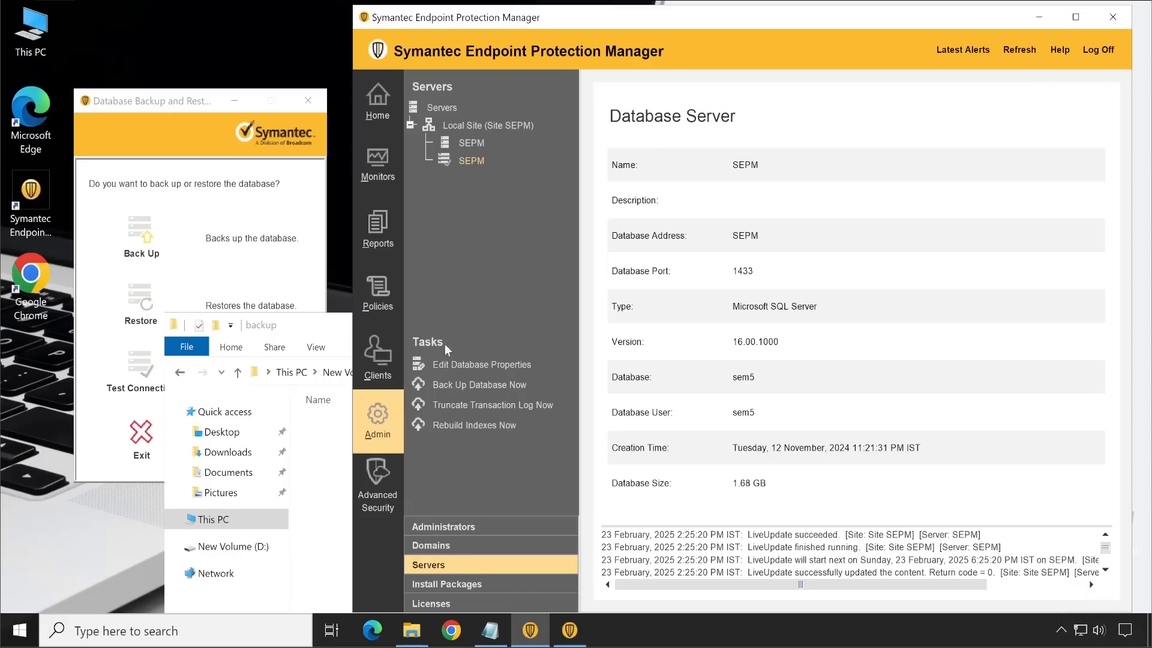
click(479, 385)
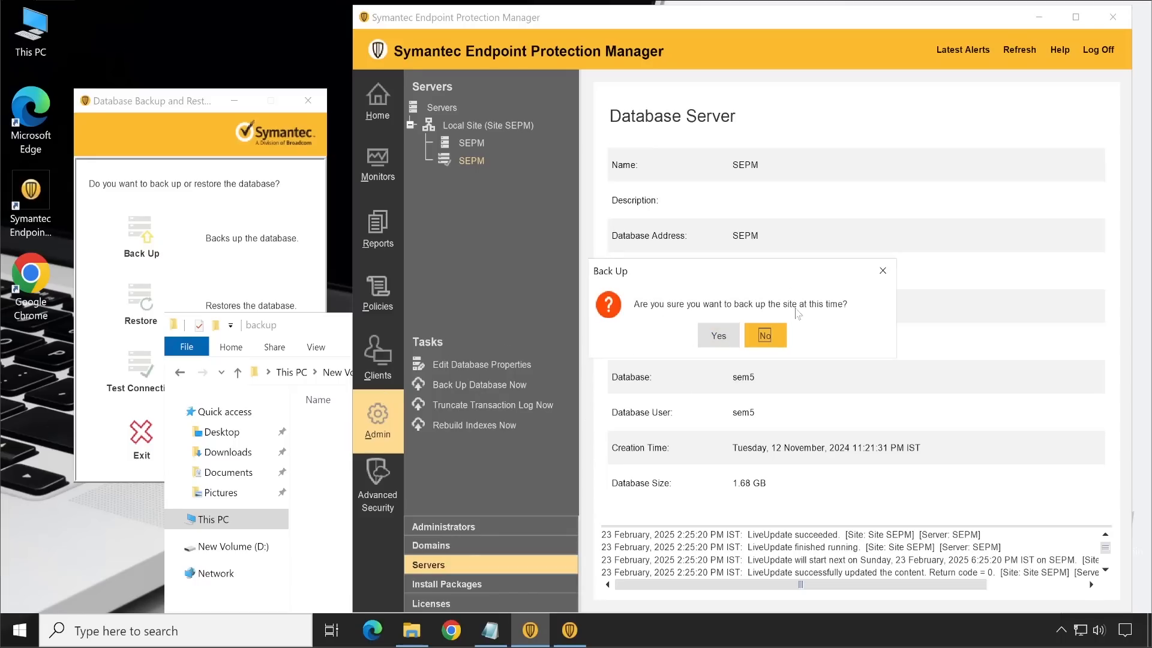
click(885, 271)
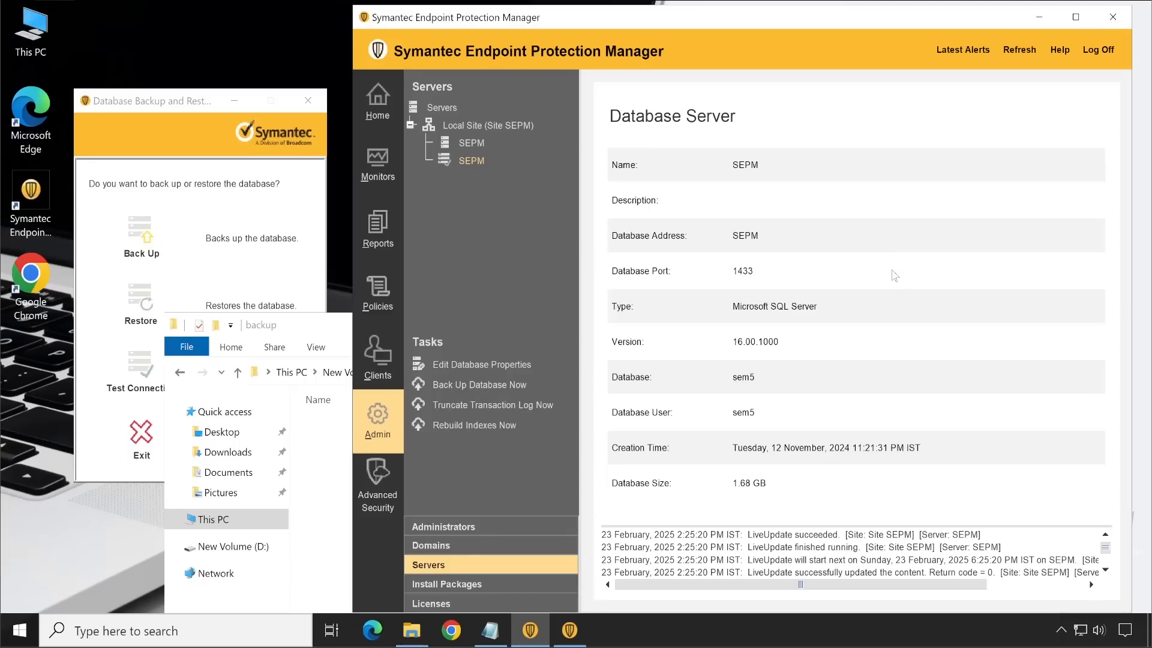
click(140, 105)
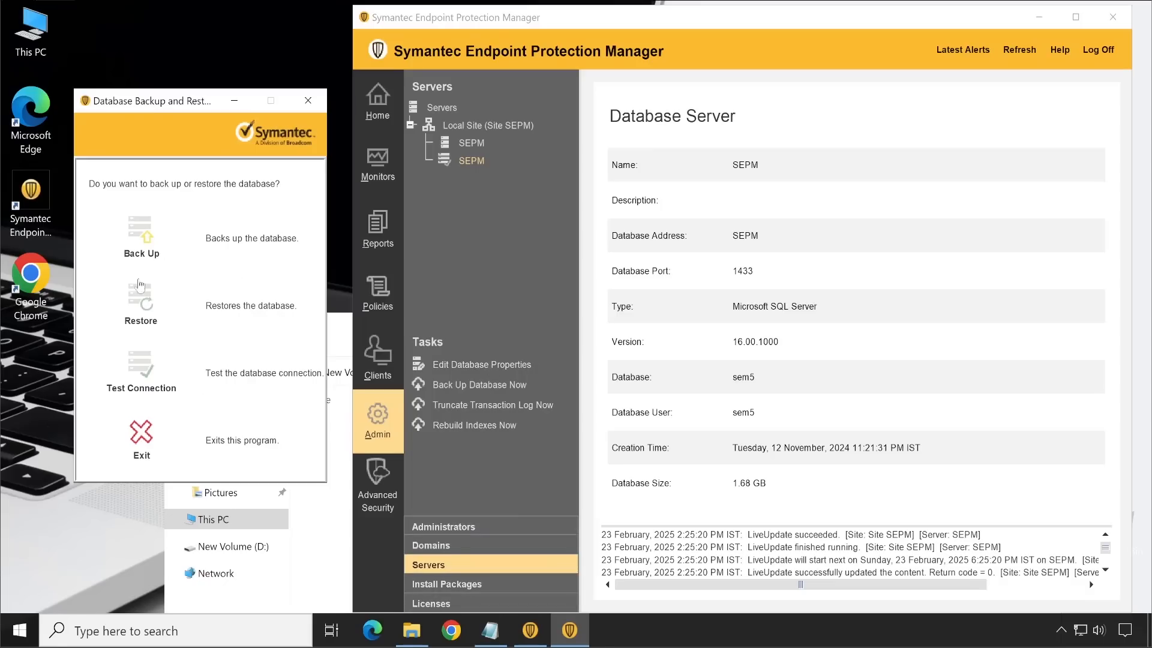
click(412, 630)
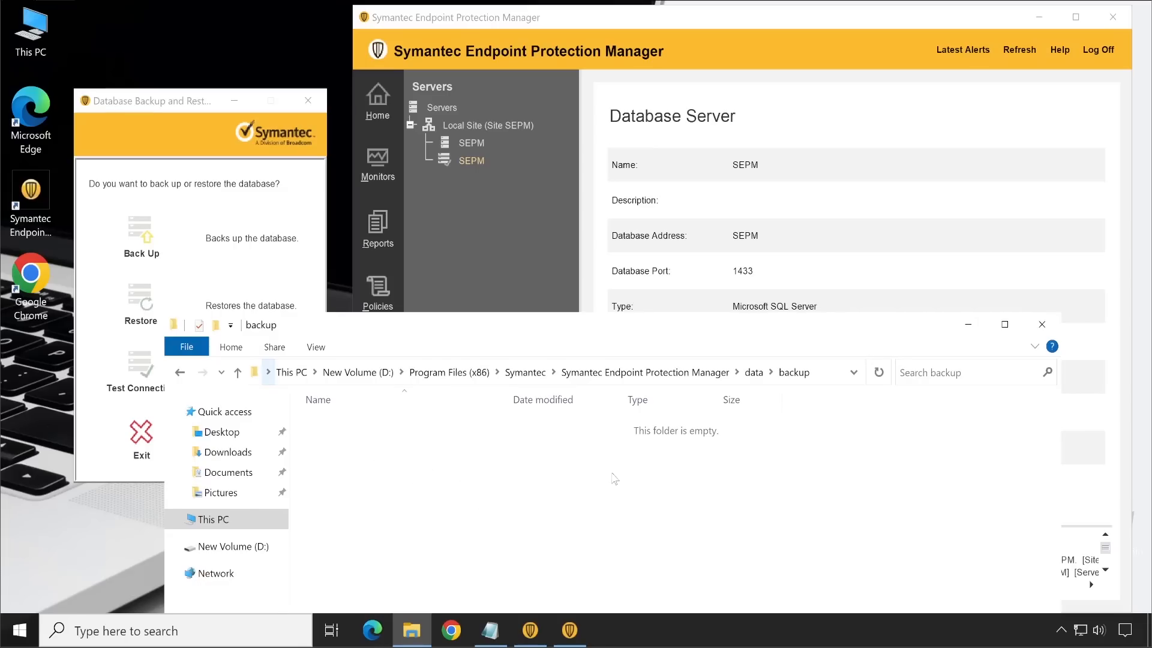
Step: Back up the database with logs using the Database Backup and Restore tool, and check the new zip file in the backup folder
click(174, 180)
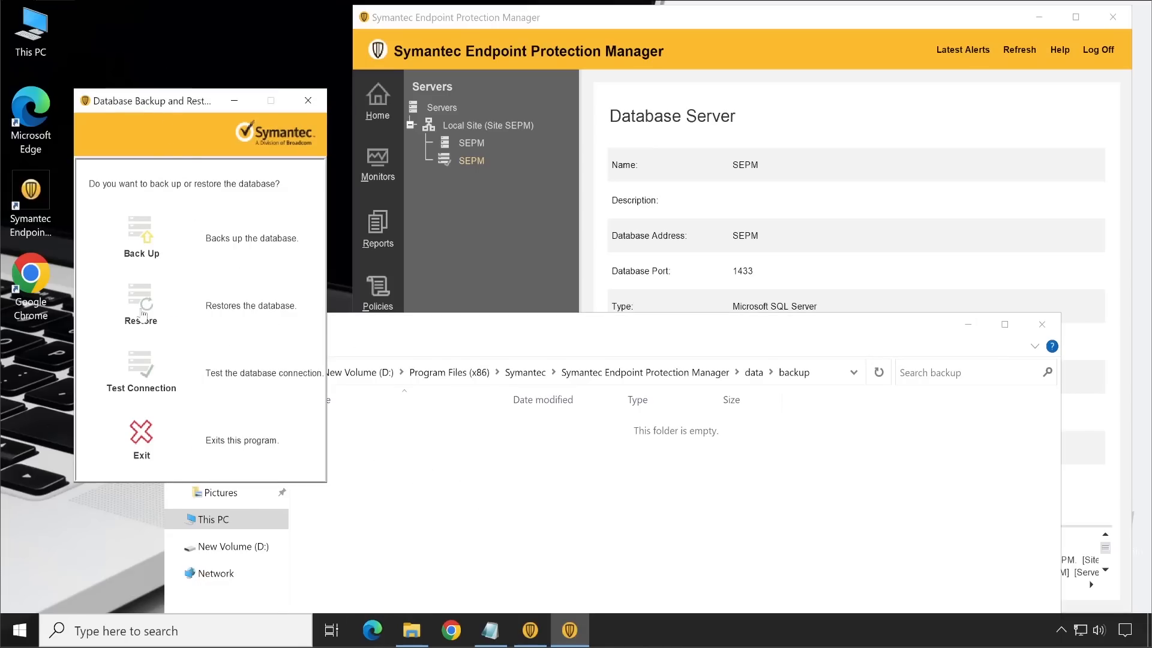
click(147, 240)
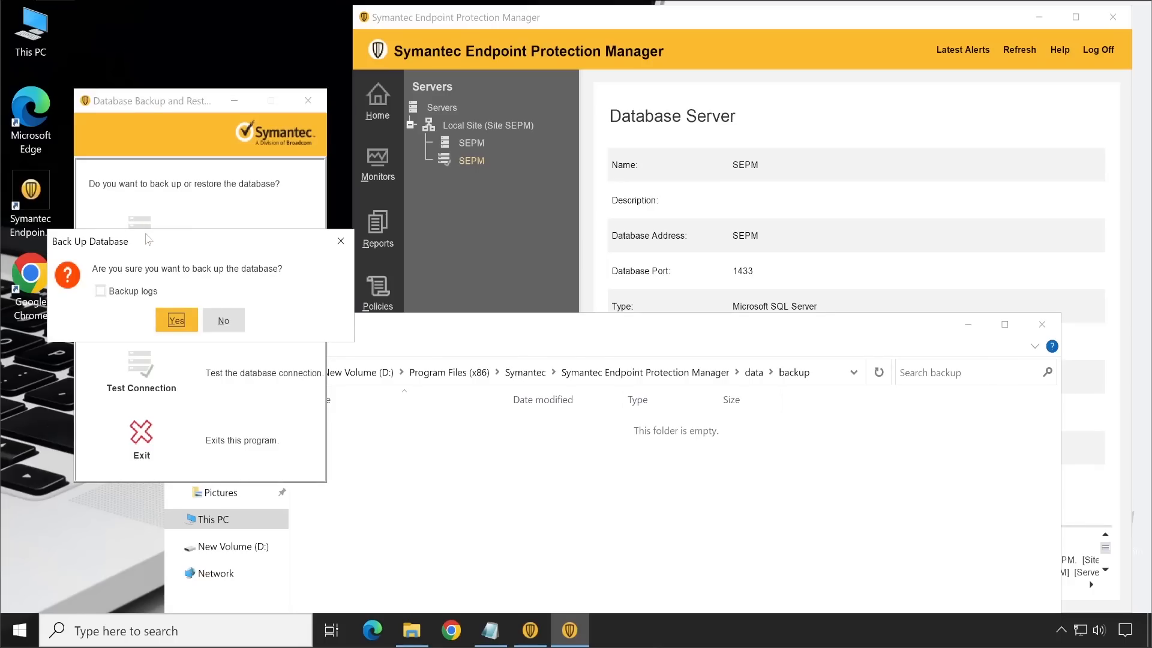
click(101, 291)
click(170, 324)
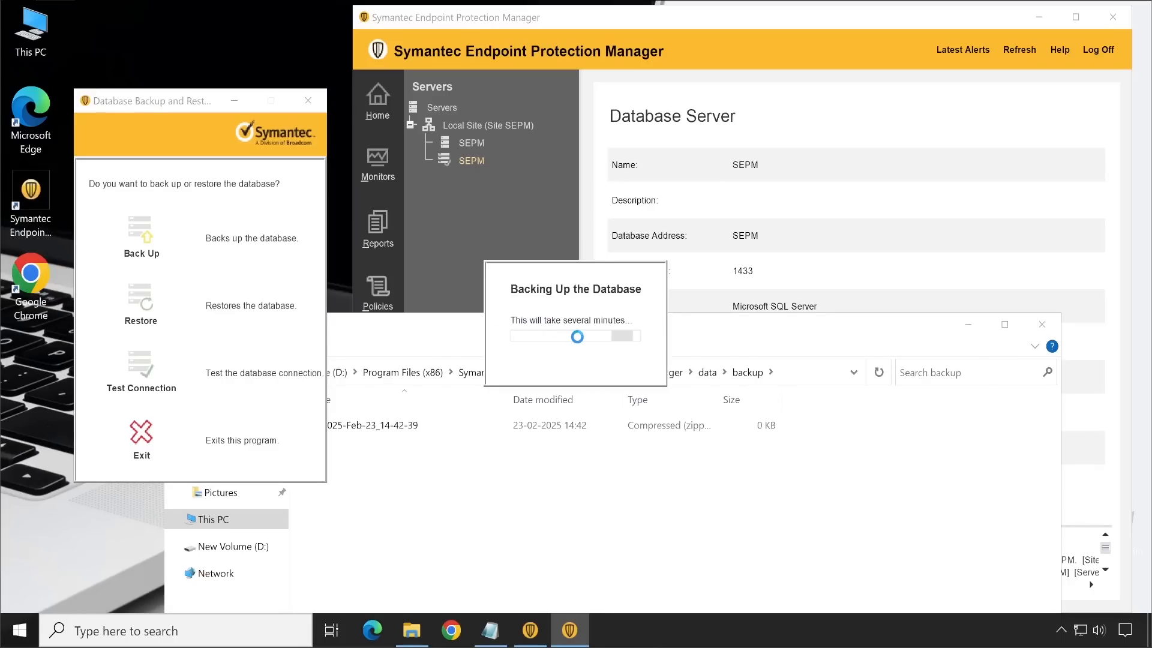
click(356, 430)
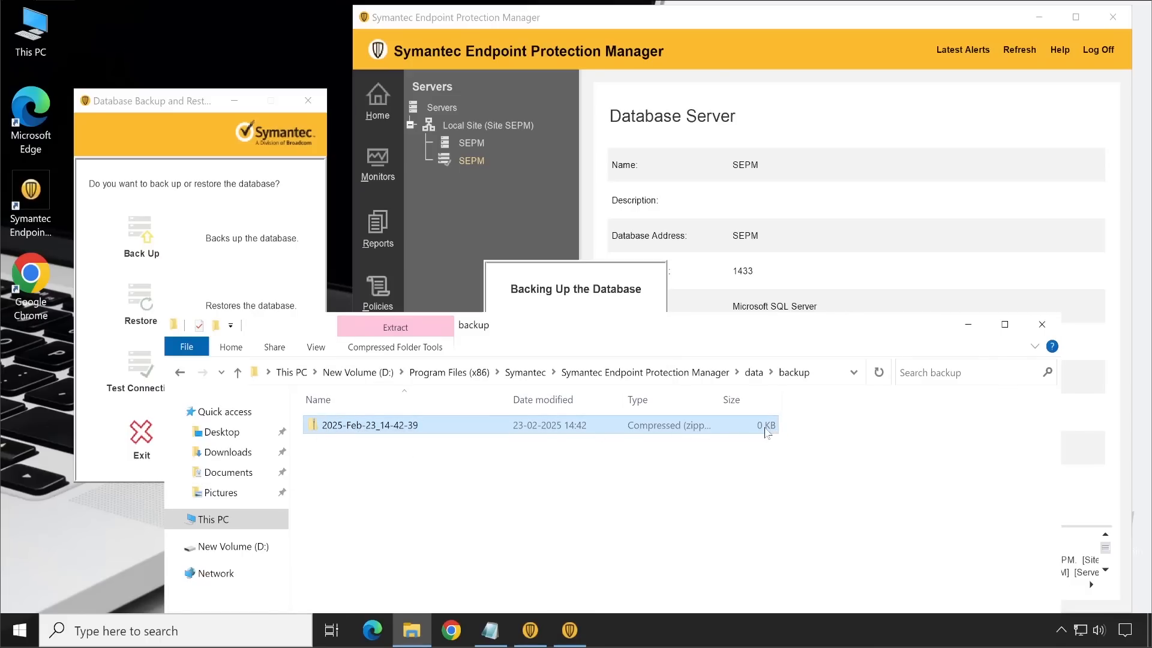
click(561, 296)
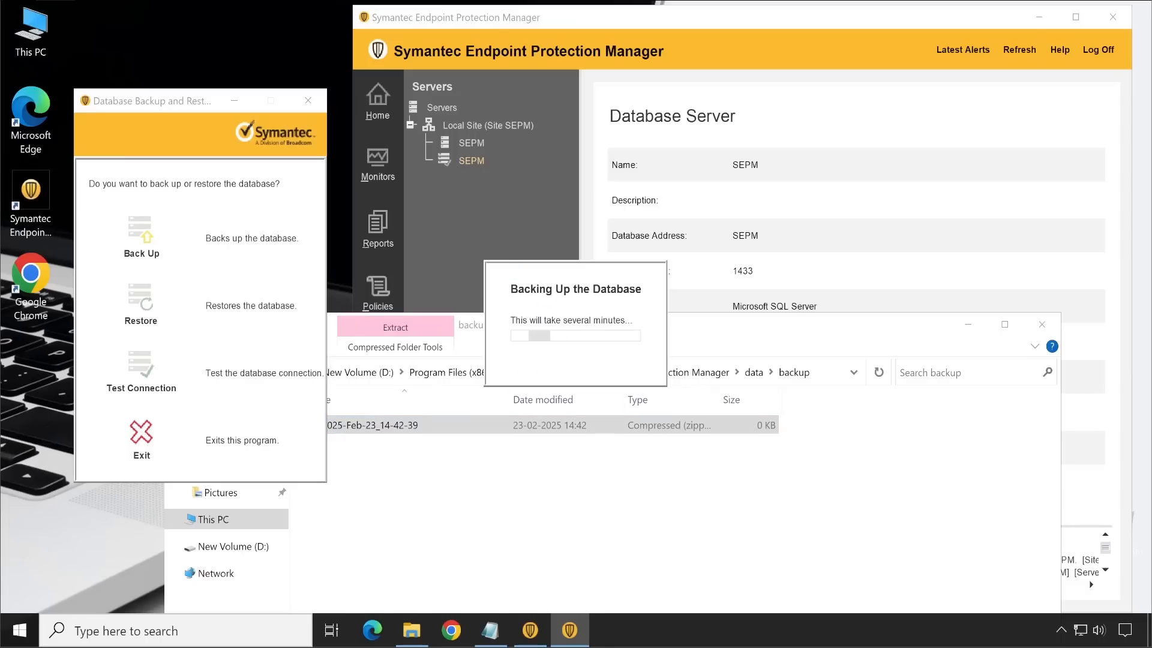
Step: Create a new folder on the desktop named SEPM_Backup
right_click(36, 394)
mouse_move(120, 513)
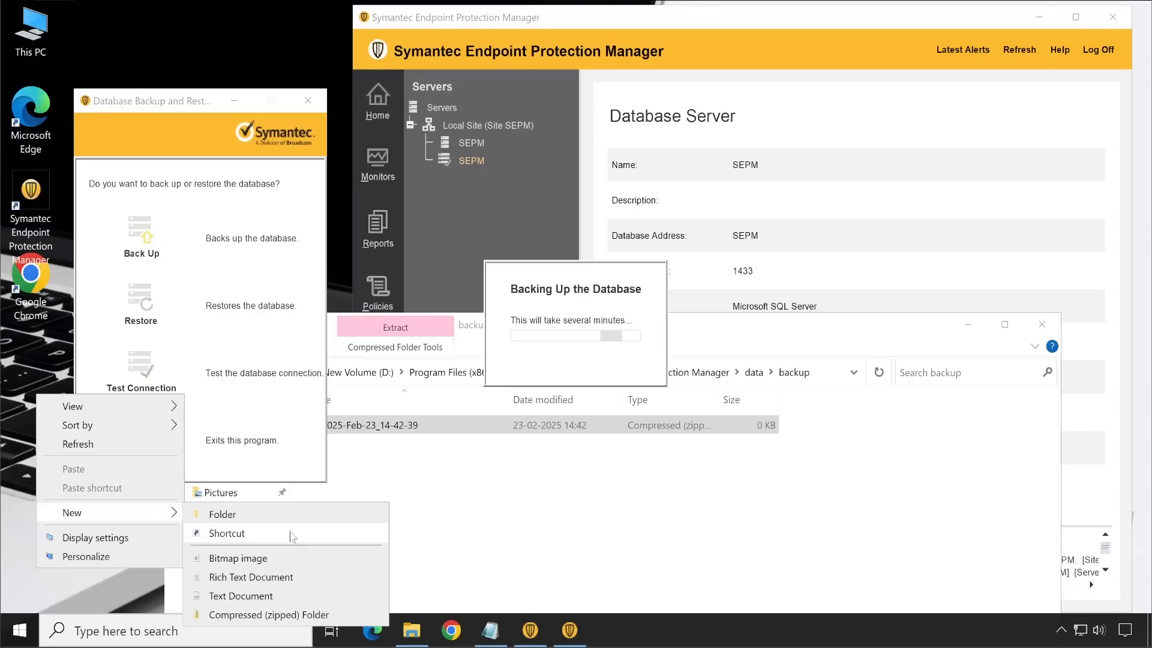
click(222, 511)
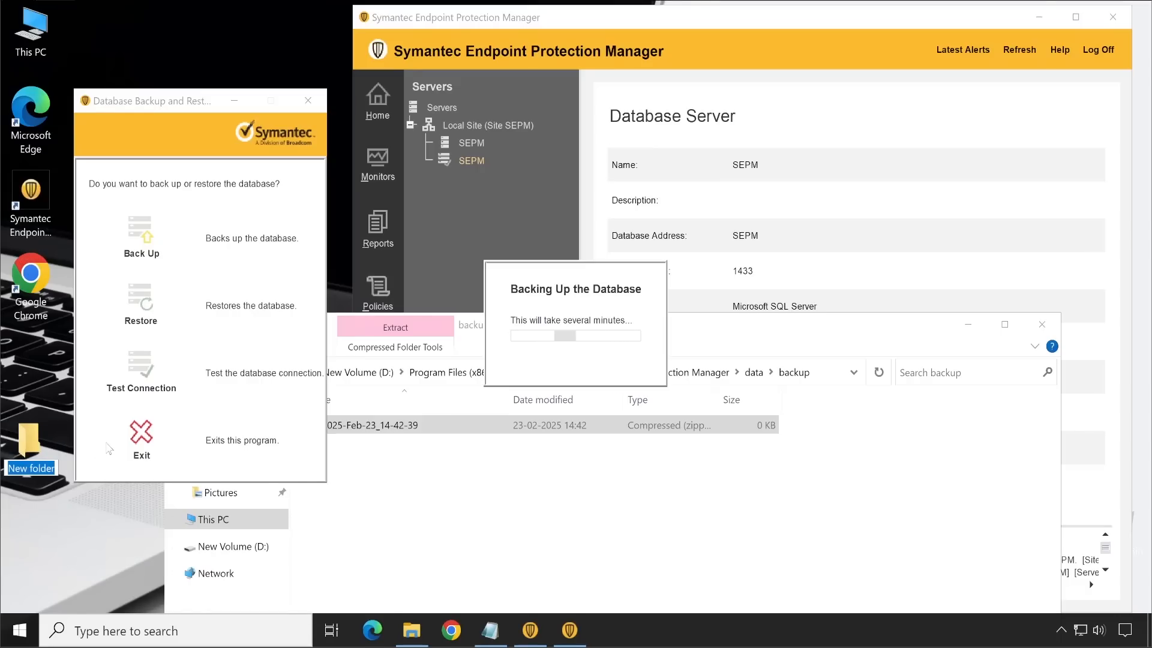
text(Backup)
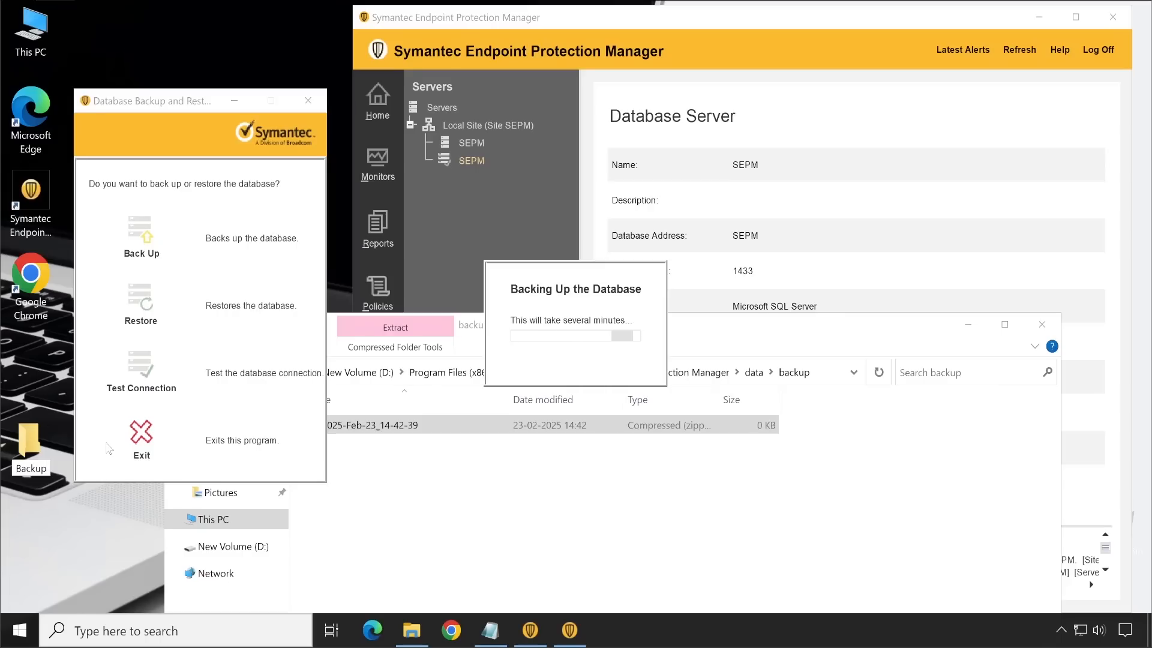
key(Home)
text(SEPM)
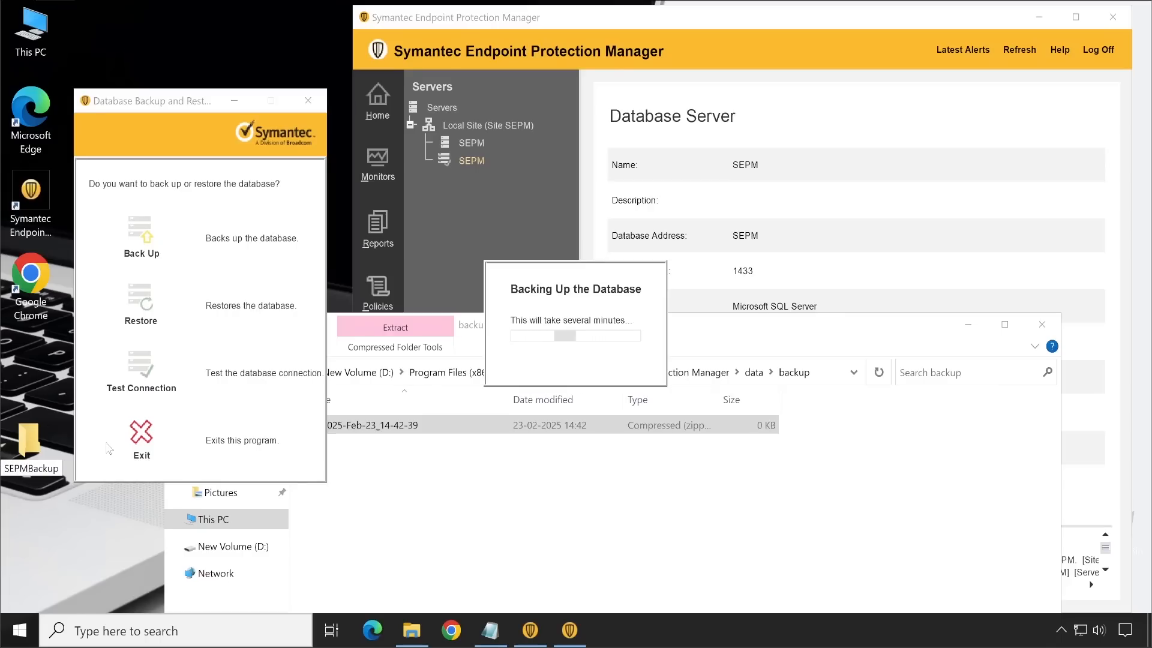
text(_)
key(Return)
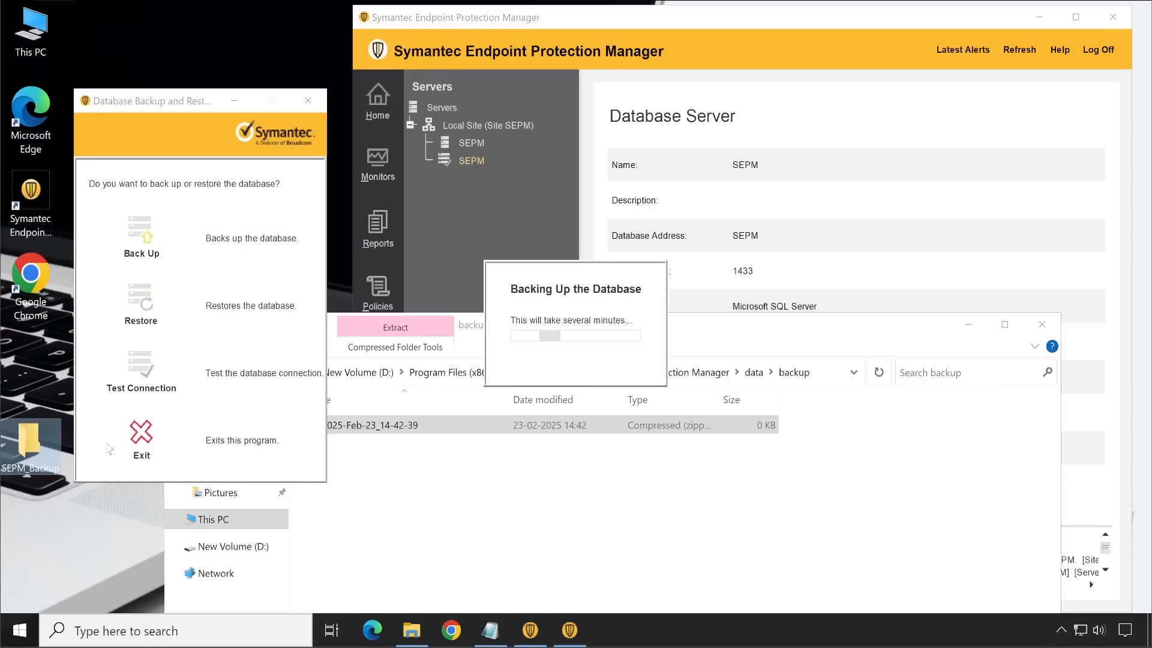
Step: Open the SEPM_Backup folder, move its window clear of the backup tool, and minimize it
double_click(4, 434)
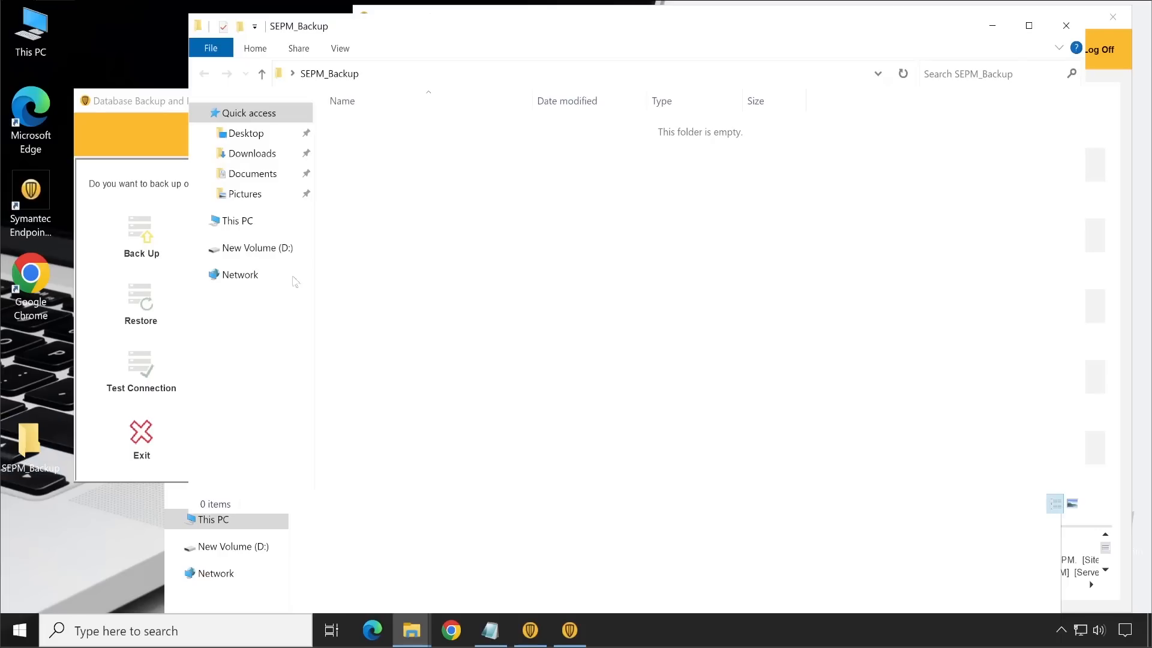
drag(490, 38, 796, 91)
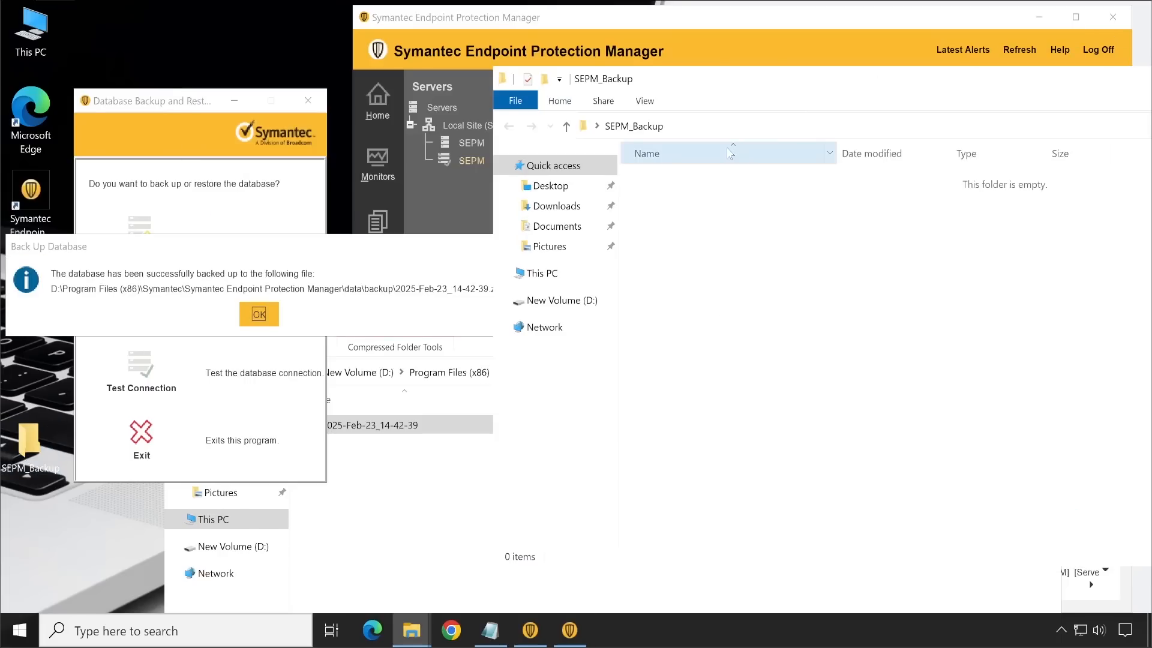
drag(725, 88, 291, 437)
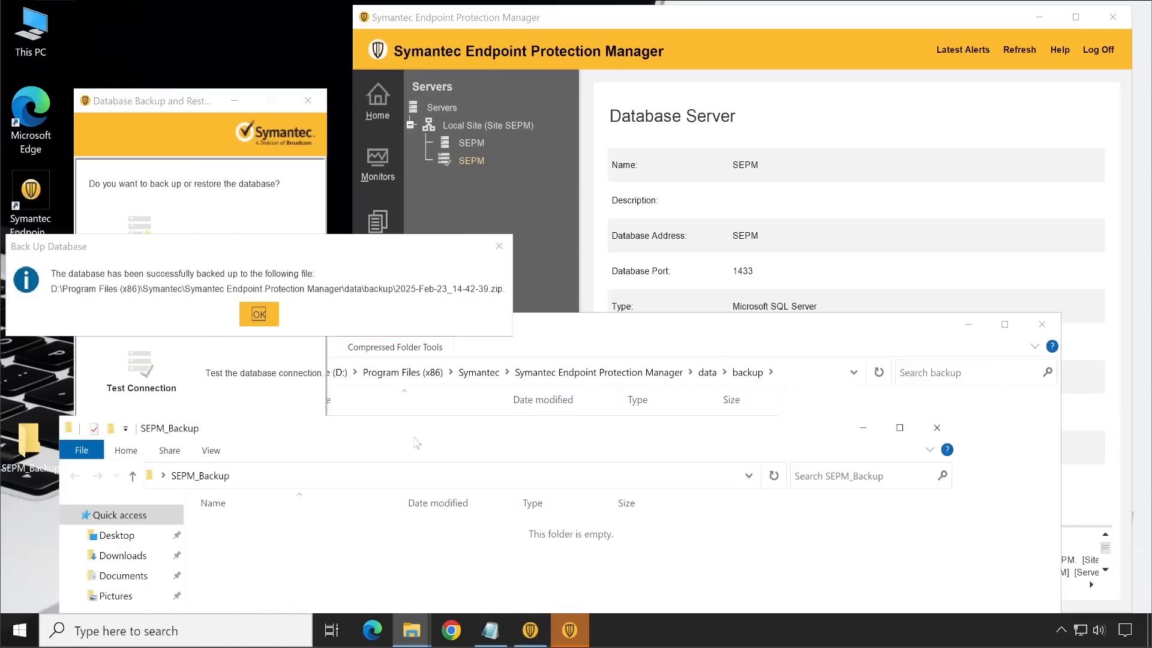
drag(417, 444, 412, 307)
click(858, 290)
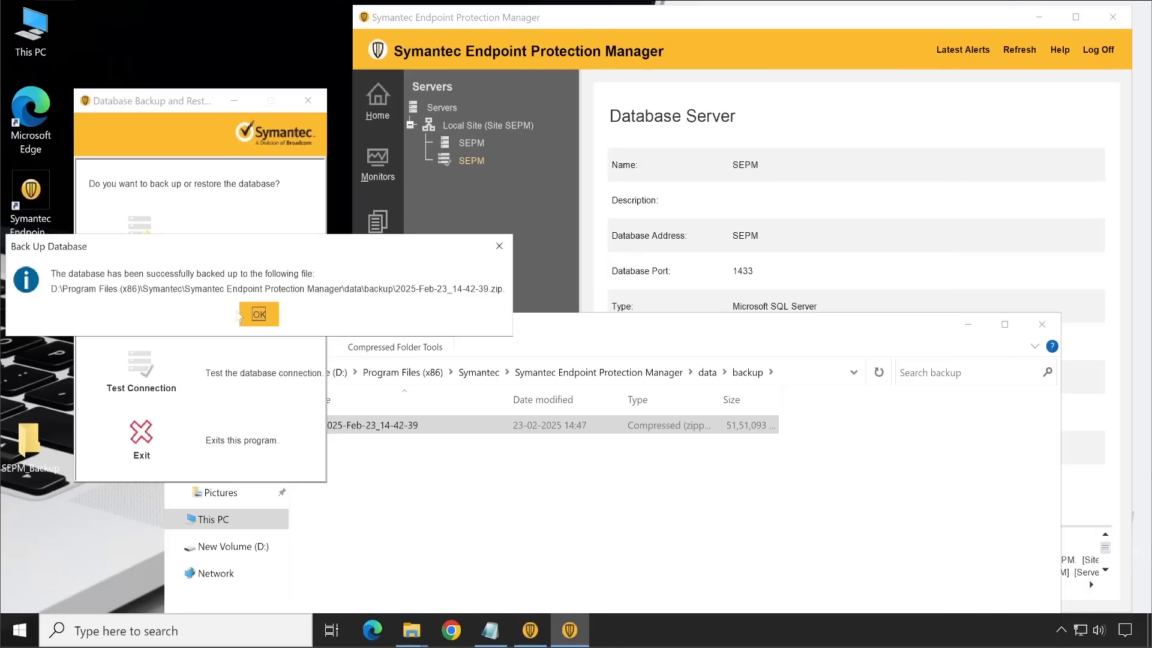
Step: Move the backup completion message aside, acknowledge it, and exit the Database Backup and Restore tool
drag(204, 255, 542, 233)
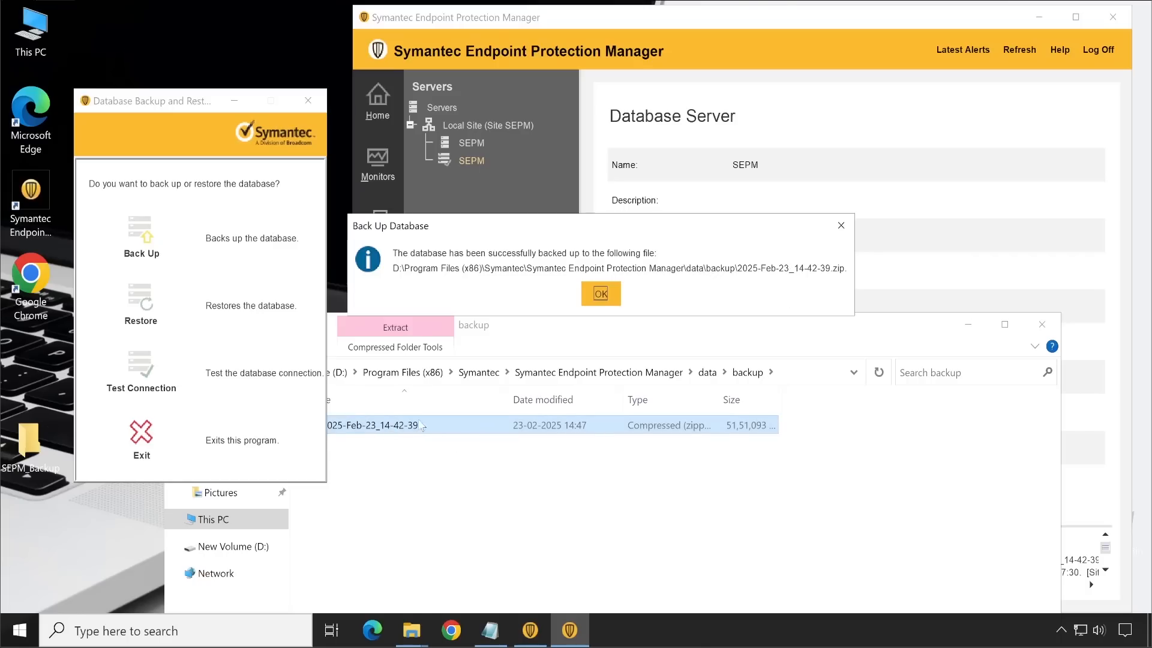
click(602, 294)
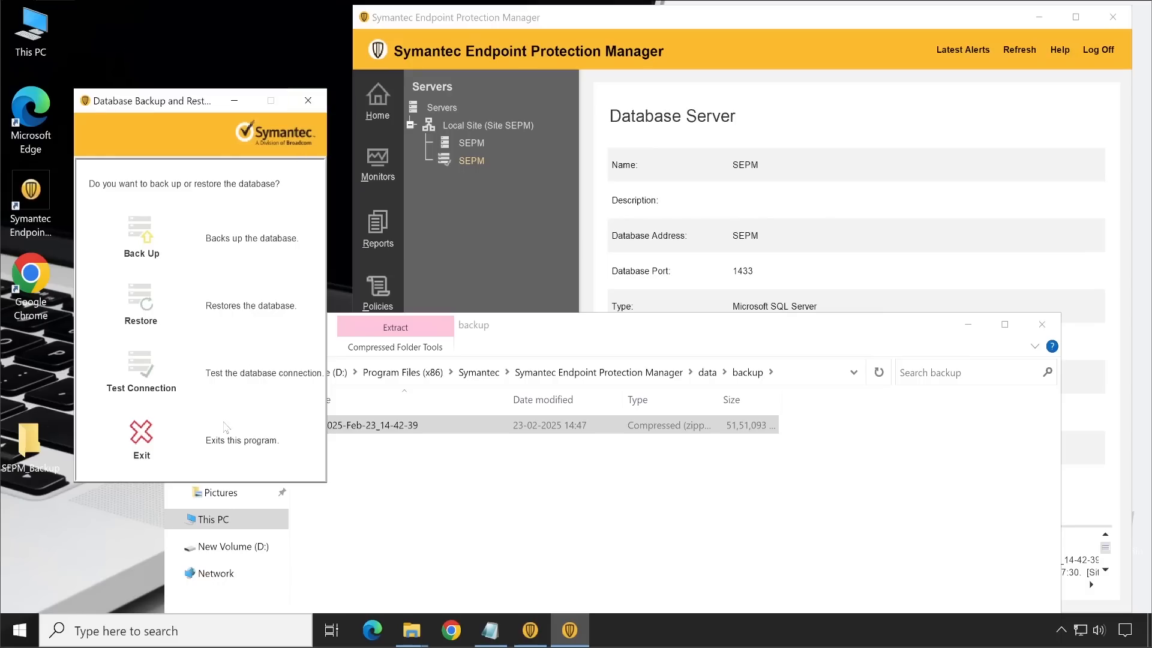
click(141, 434)
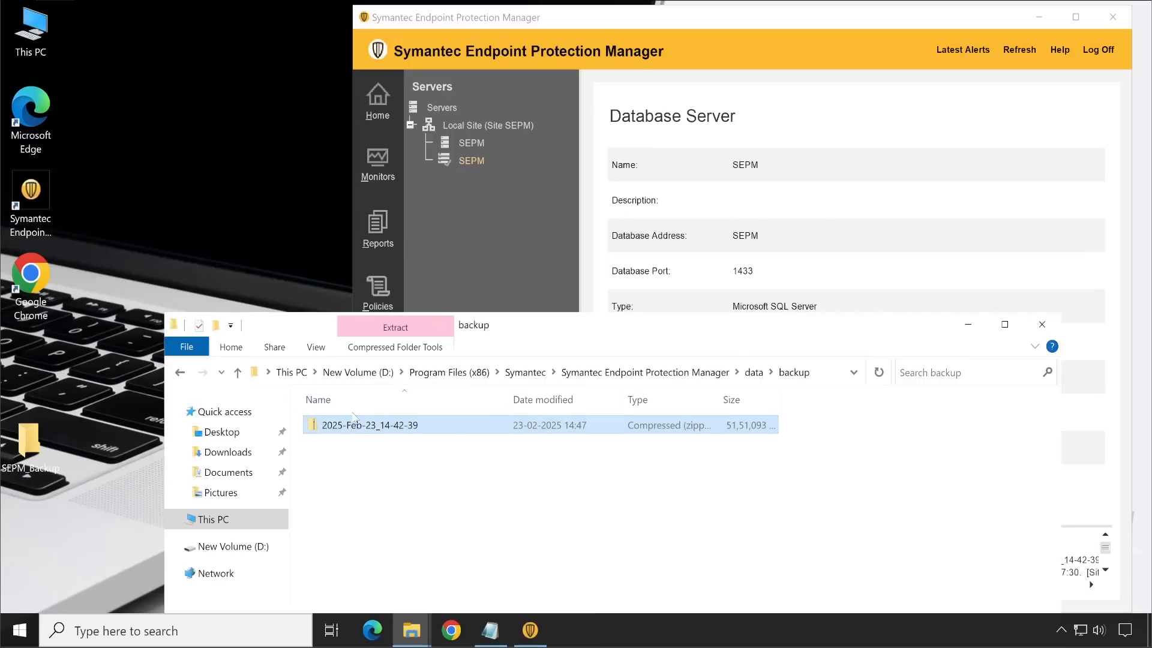
Step: Copy the 2025-Feb-23_14-42-39 backup zip from the data\backup folder into the SEPM_Backup folder
right_click(345, 435)
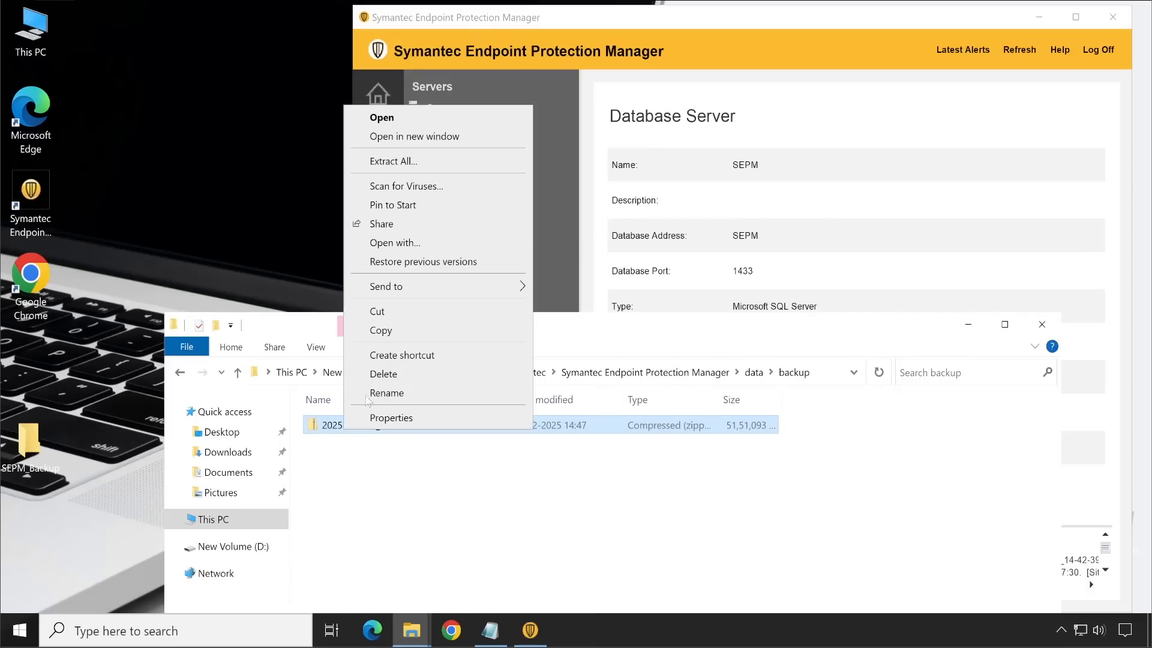
click(378, 331)
mouse_move(427, 633)
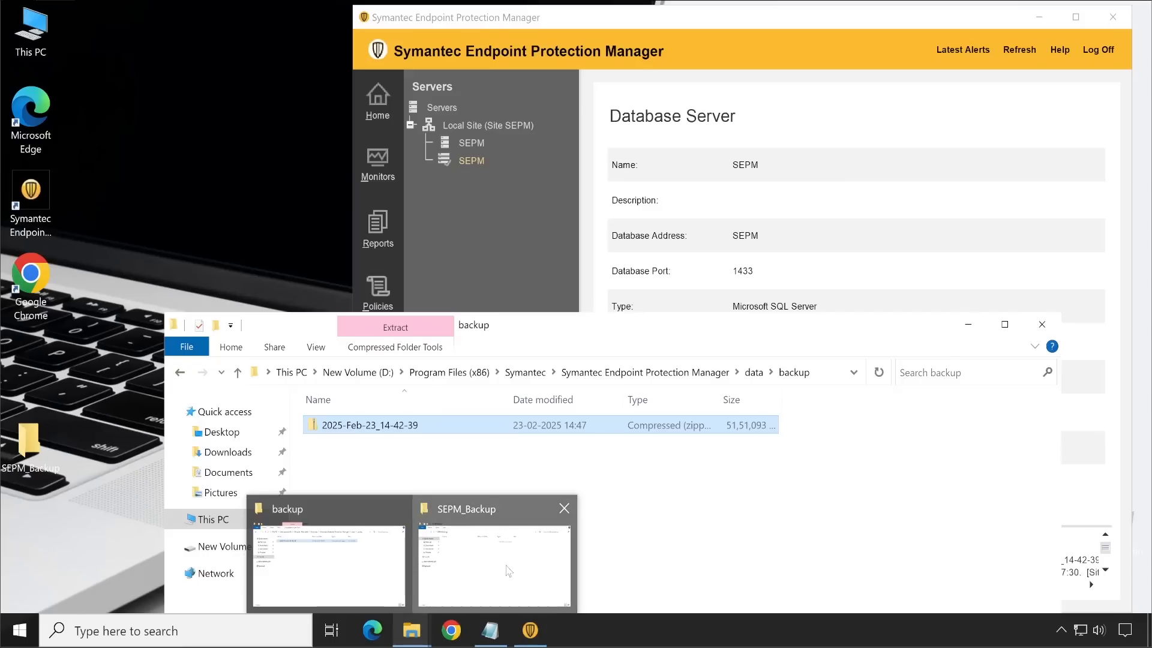
click(495, 543)
drag(477, 308, 745, 96)
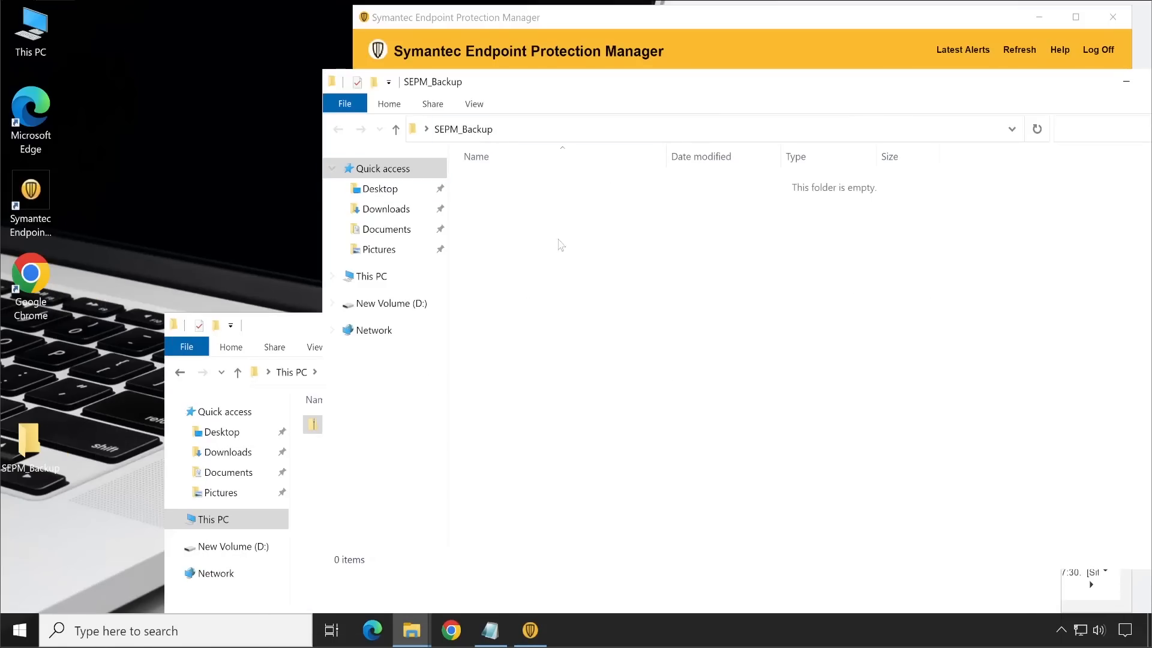
right_click(629, 229)
click(663, 348)
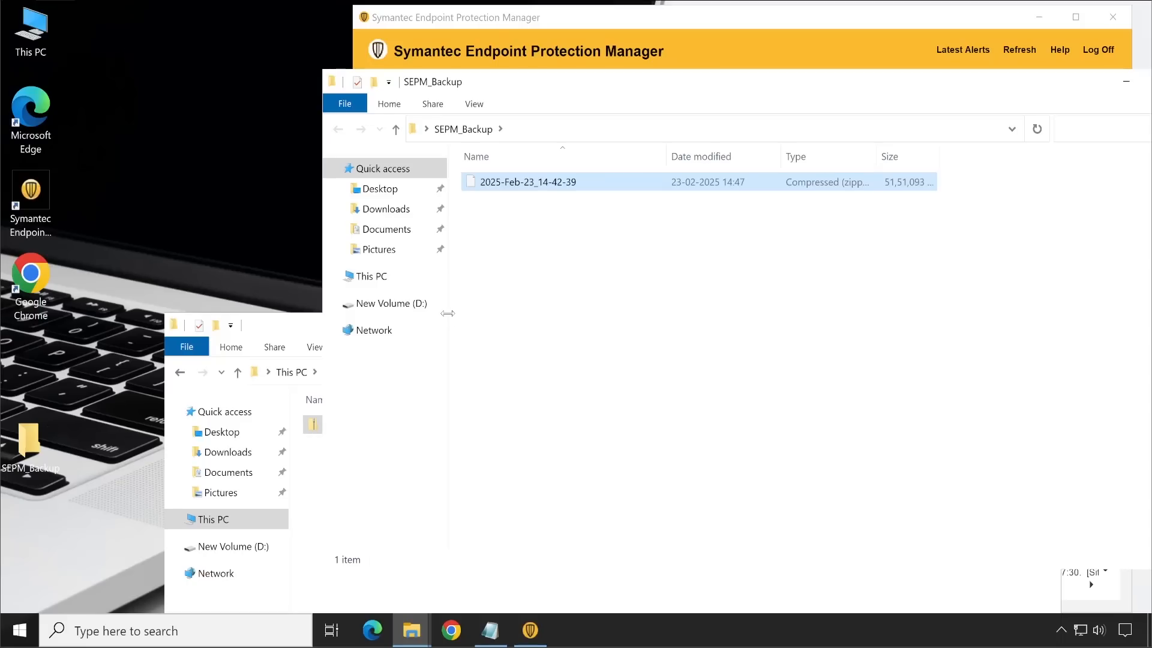
Step: Rearrange the SEPM_Backup and backup folder windows, and open the Server Private Key Backup folder inside the Symantec Endpoint Protection Manager folder
drag(738, 88, 951, 83)
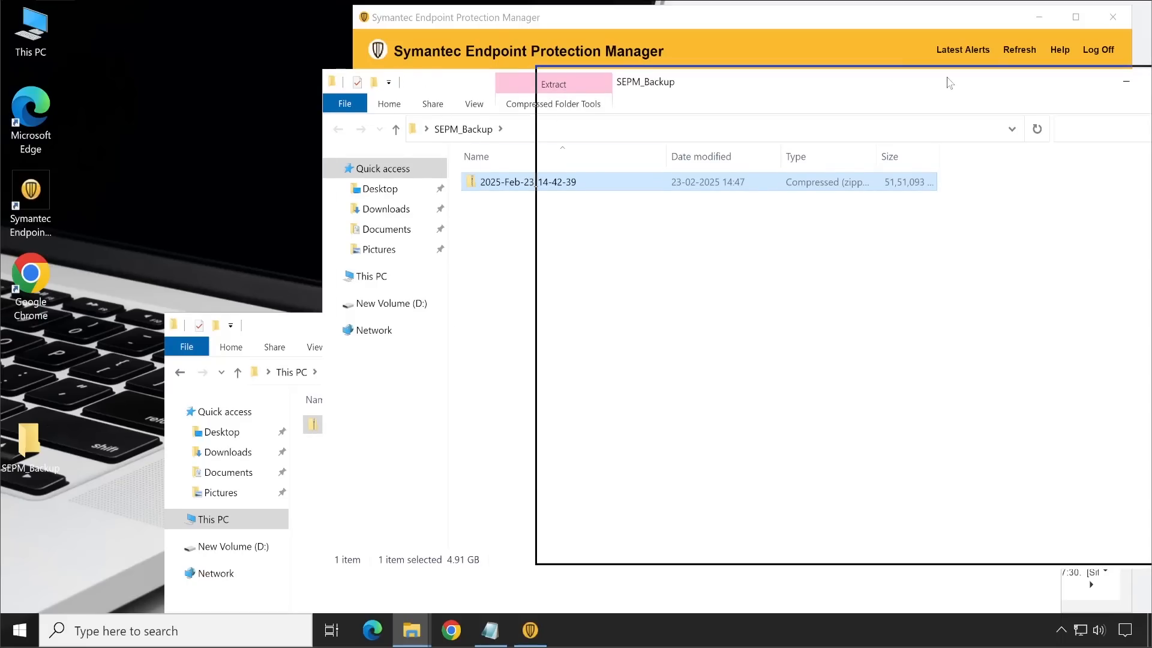
drag(507, 336, 443, 88)
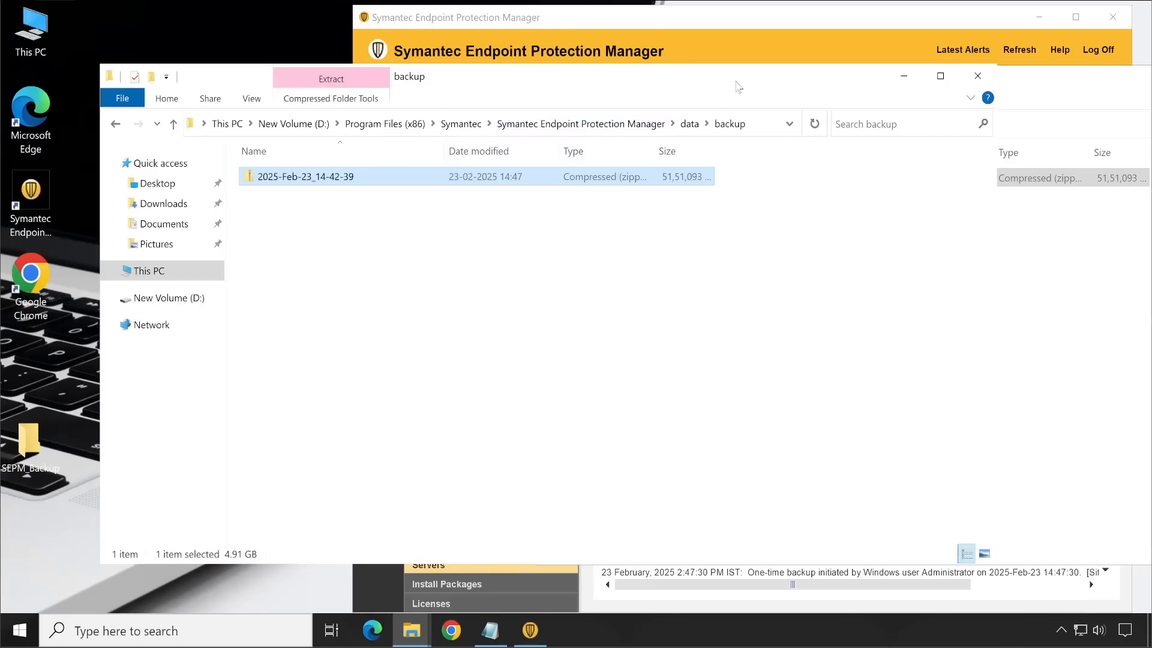
drag(735, 85, 717, 117)
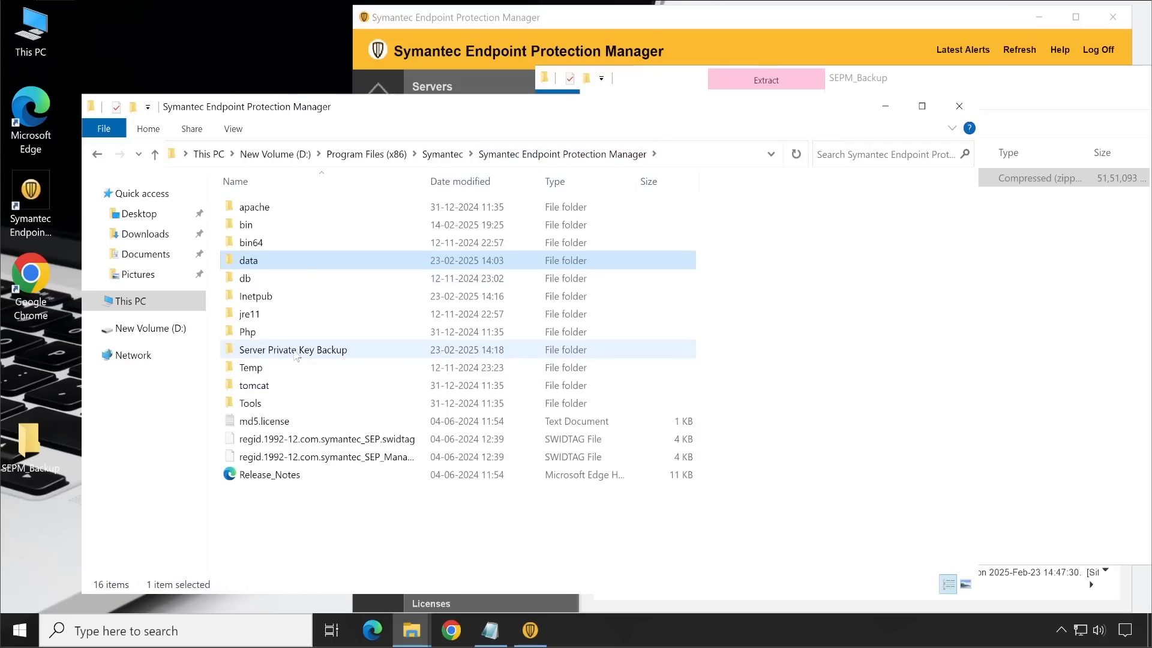
click(297, 353)
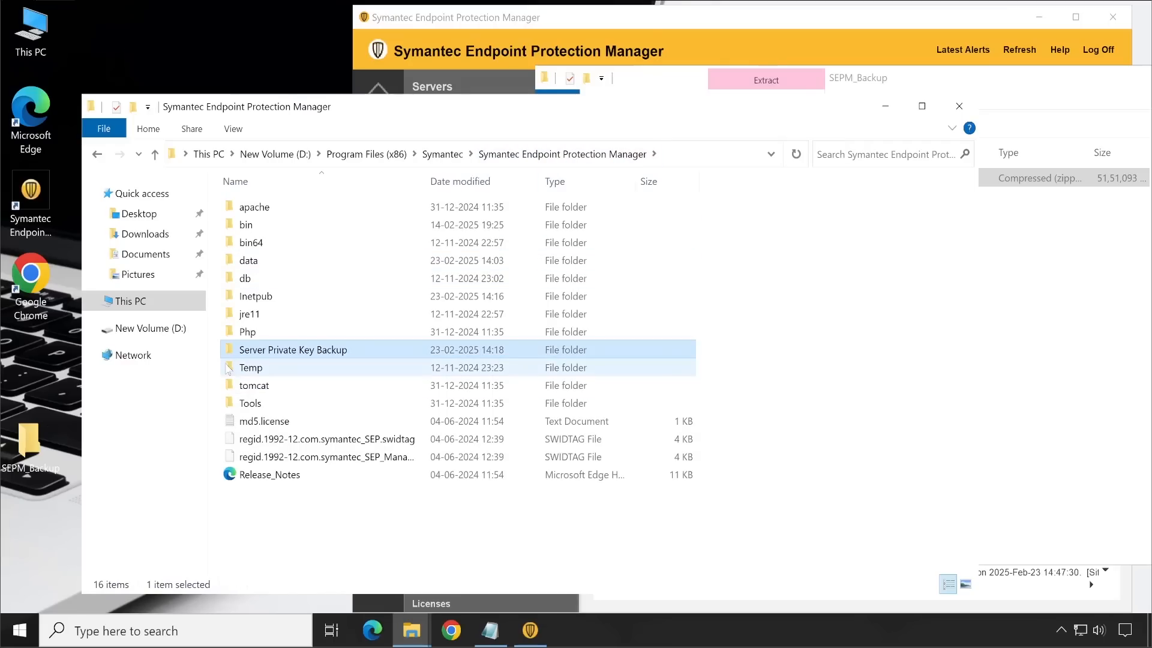
double_click(323, 353)
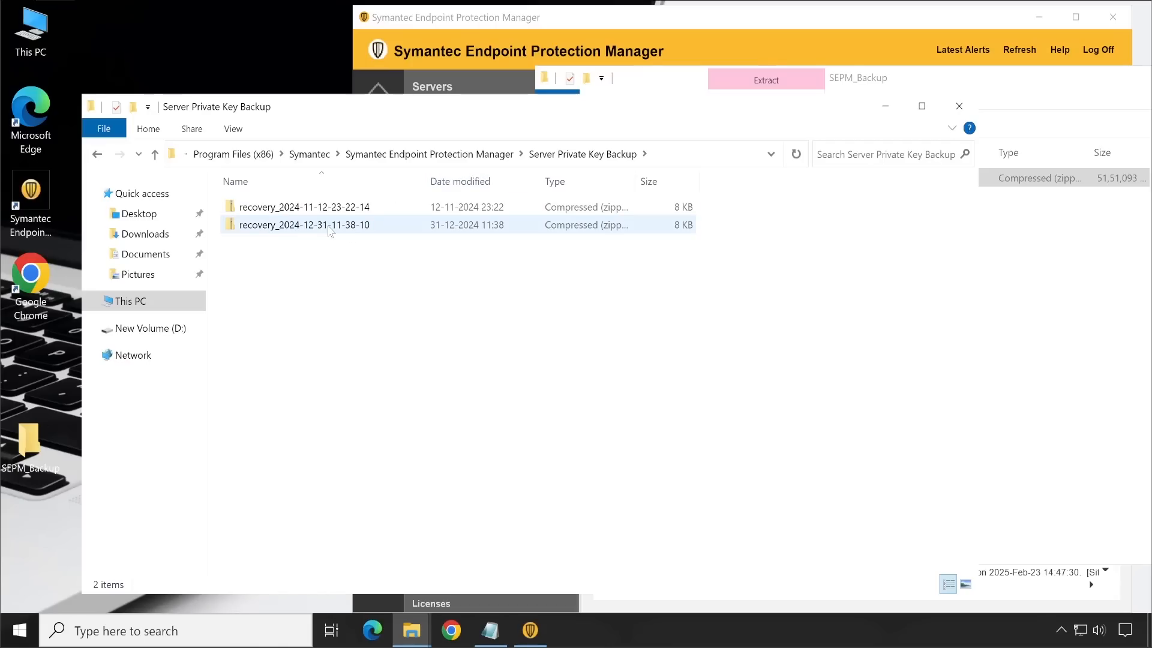
click(464, 231)
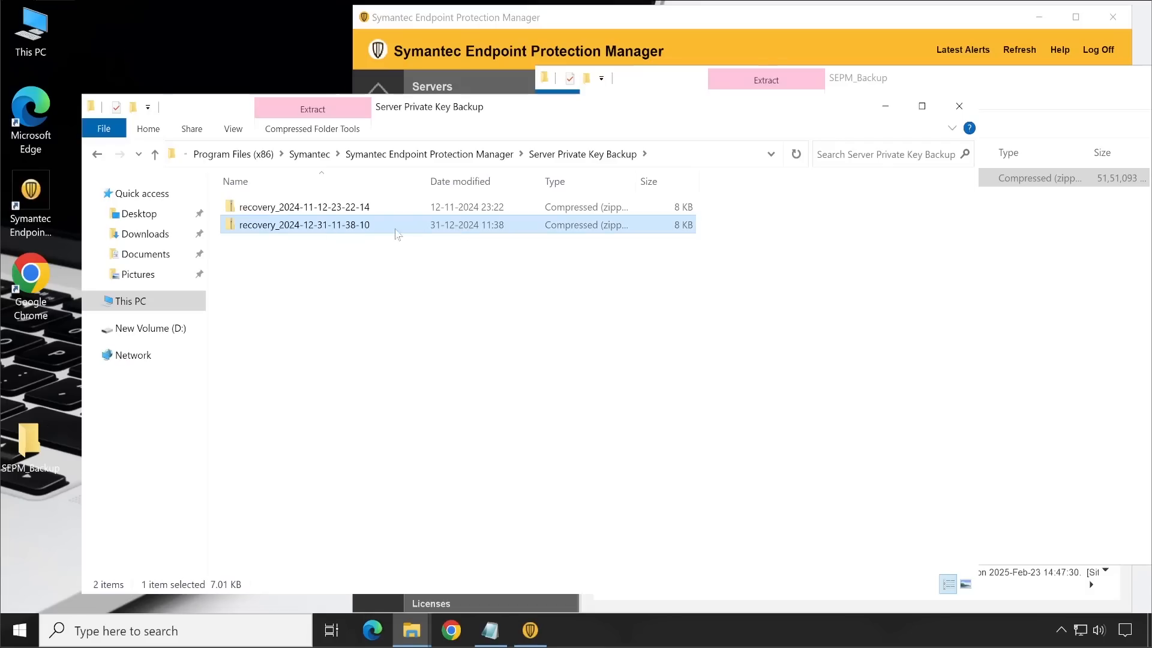
right_click(345, 233)
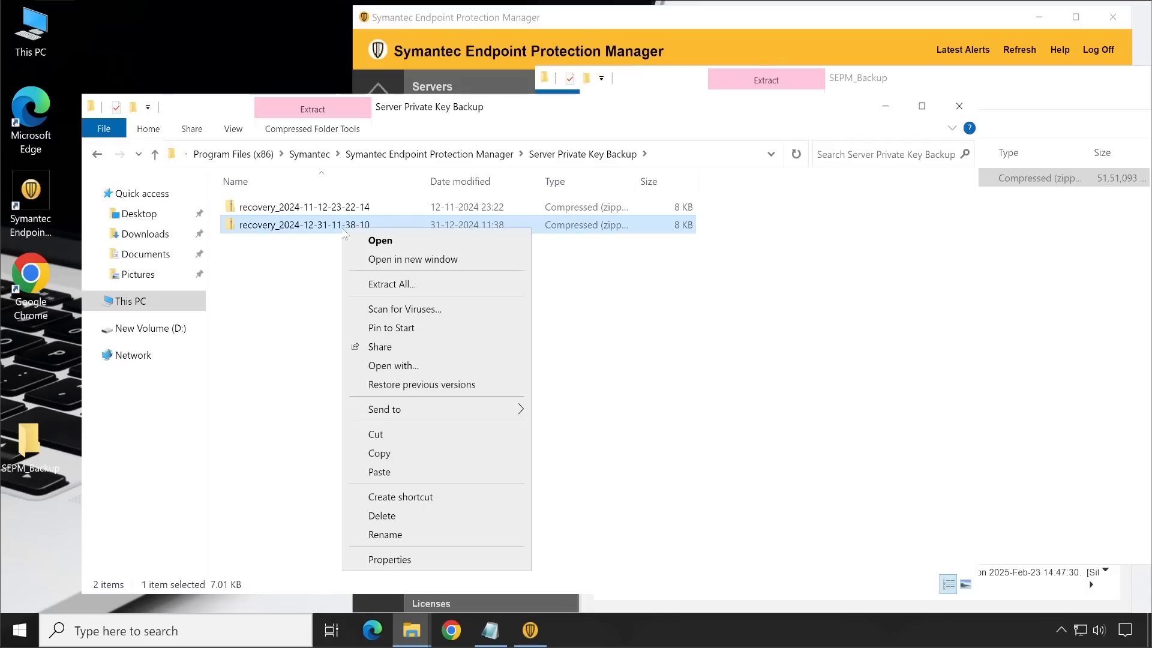
click(377, 455)
click(1071, 315)
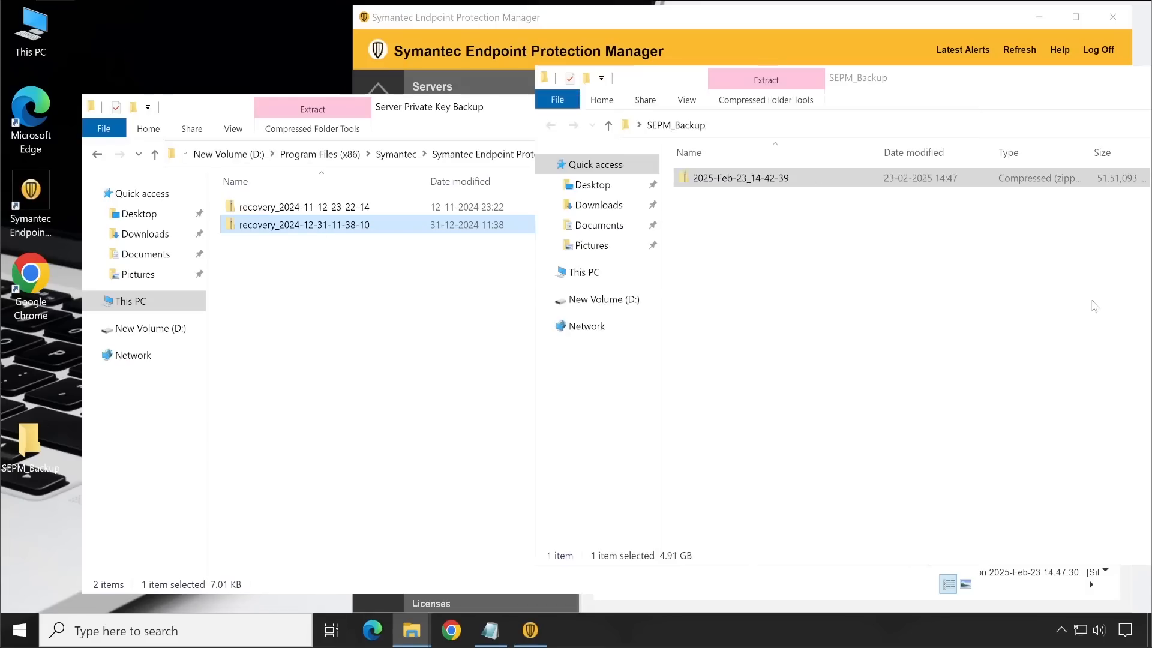
right_click(821, 348)
click(849, 465)
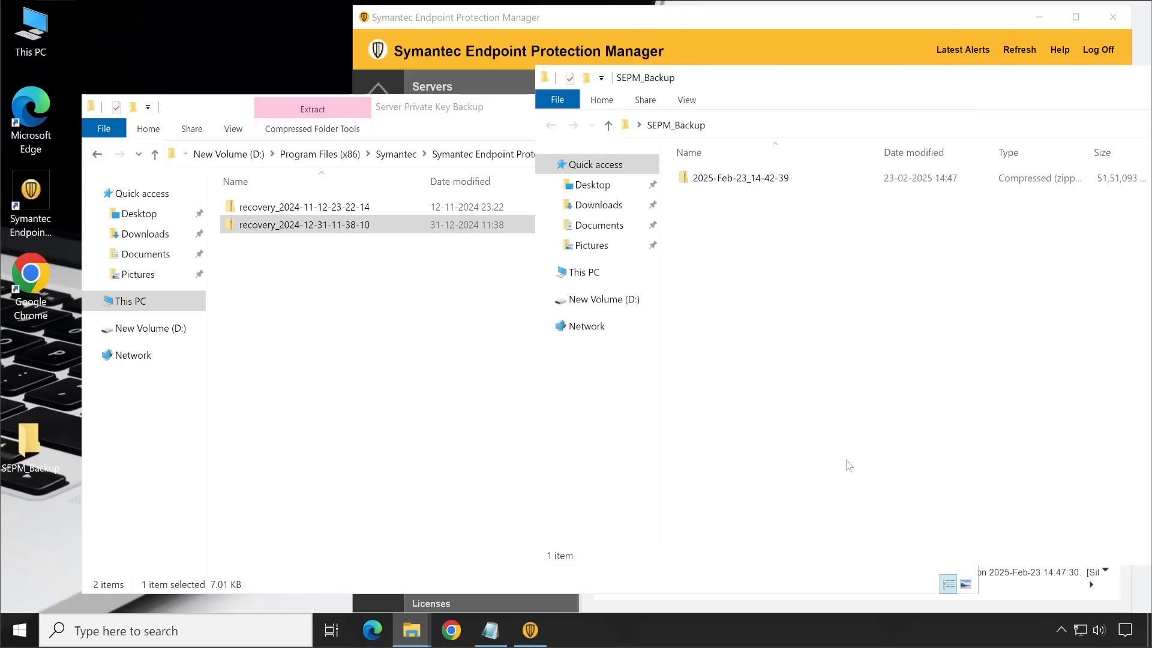
Step: Rename the database backup zip in SEPM_Backup as DatabaseLOGBackup2025-Feb-23_14-42-39
click(718, 179)
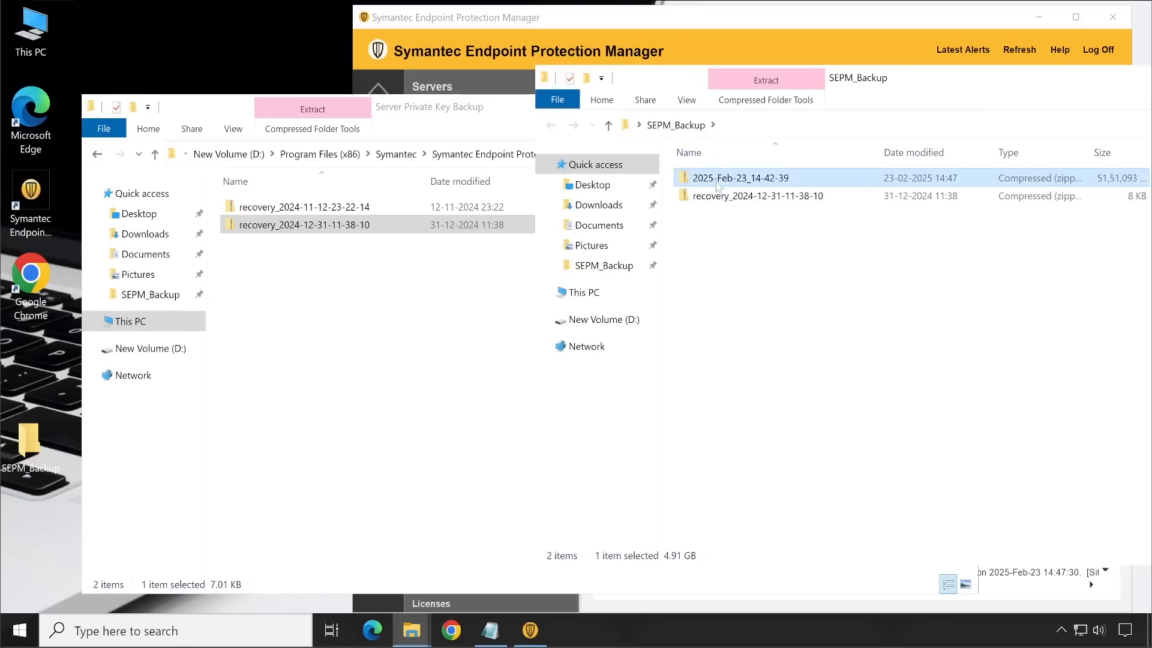
right_click(783, 179)
key(F2)
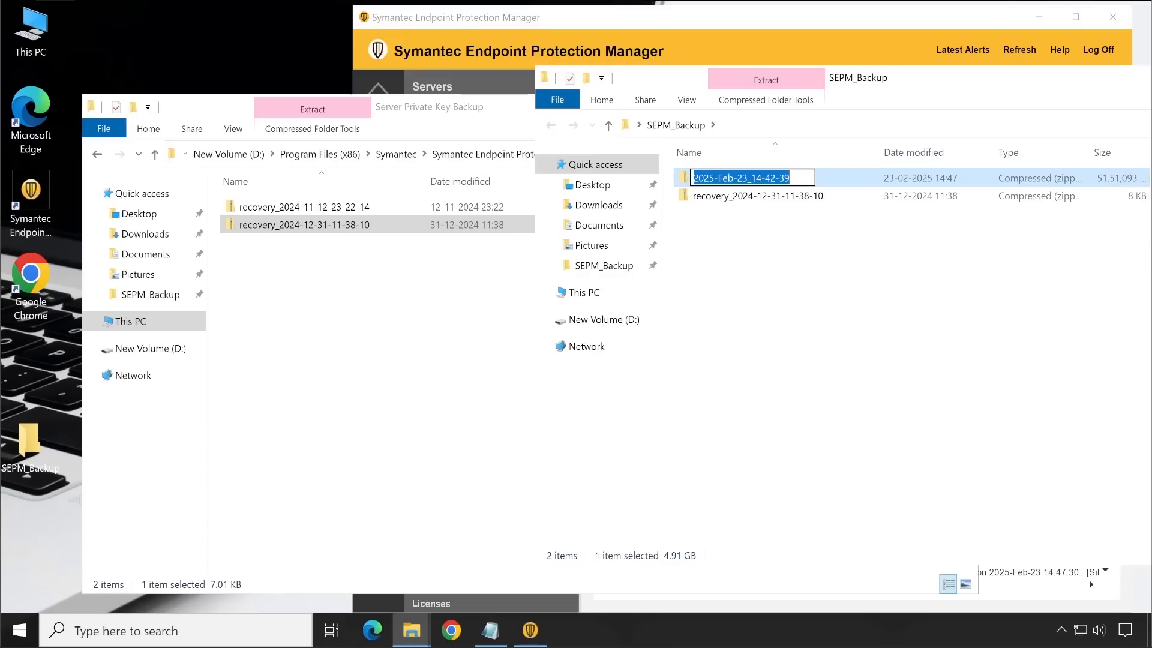
key(Home)
text(DatabaseB)
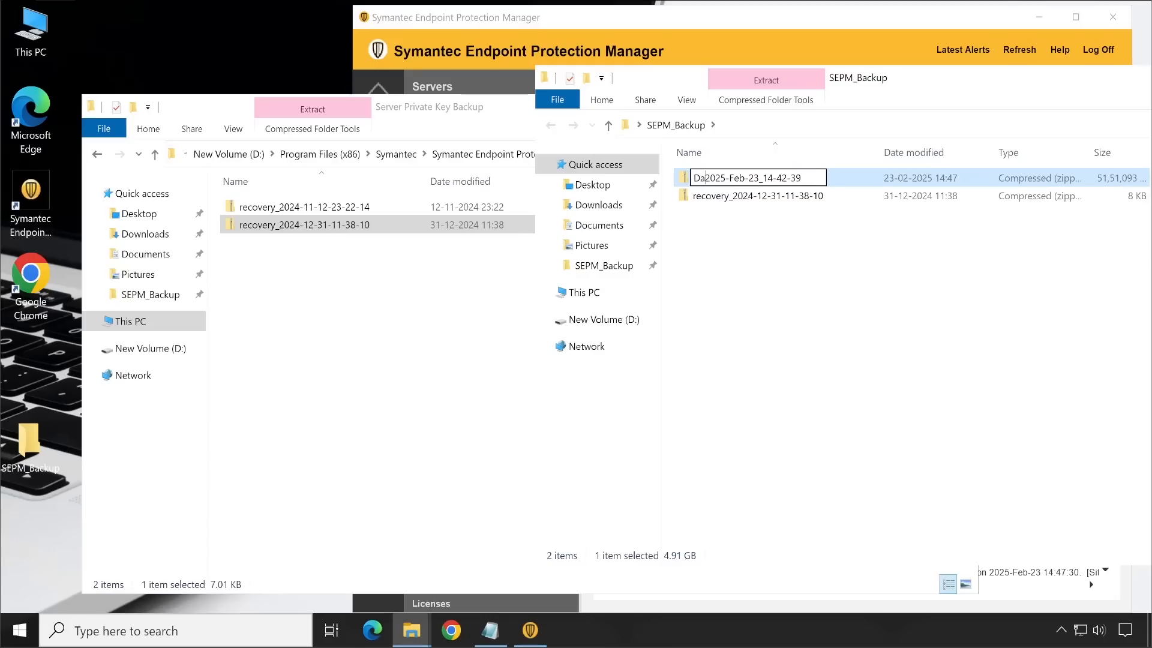
text(ack)
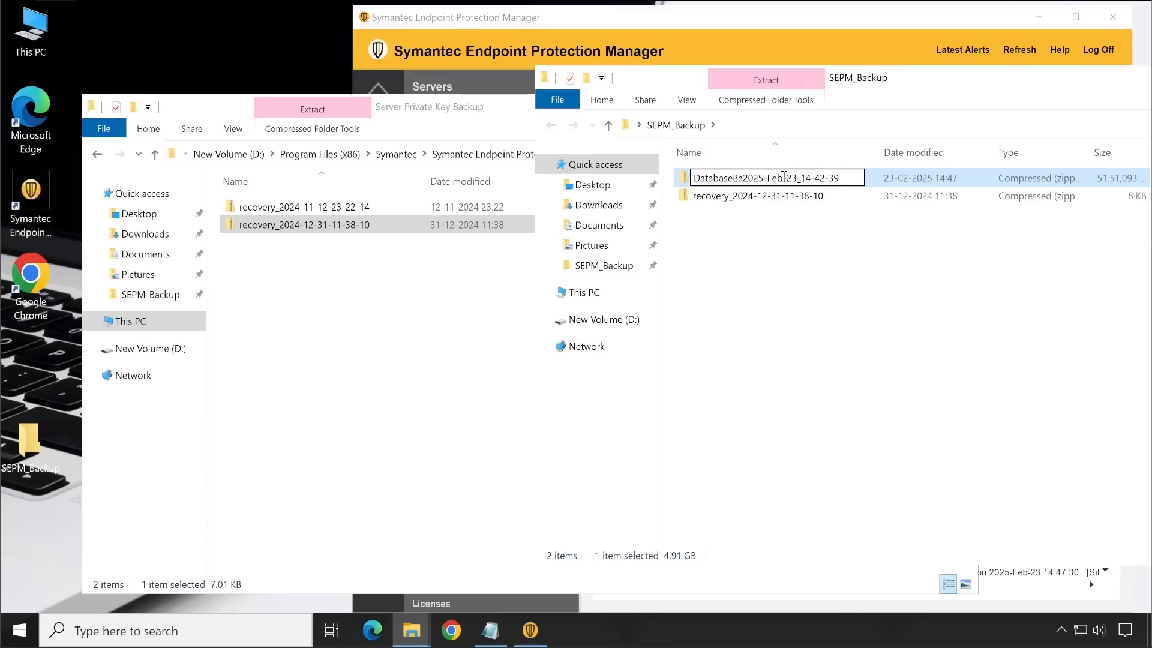
text(up)
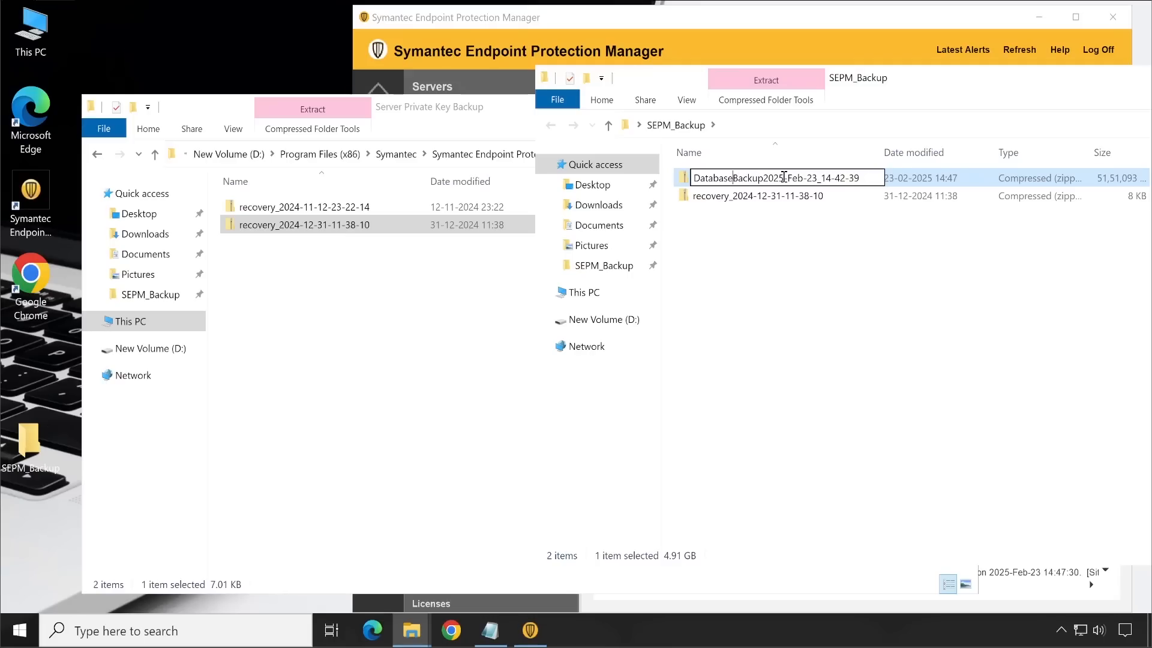
key(Left)
key(Left)
key(Left)
key(Left)
key(Left)
key(Left)
text(LOG)
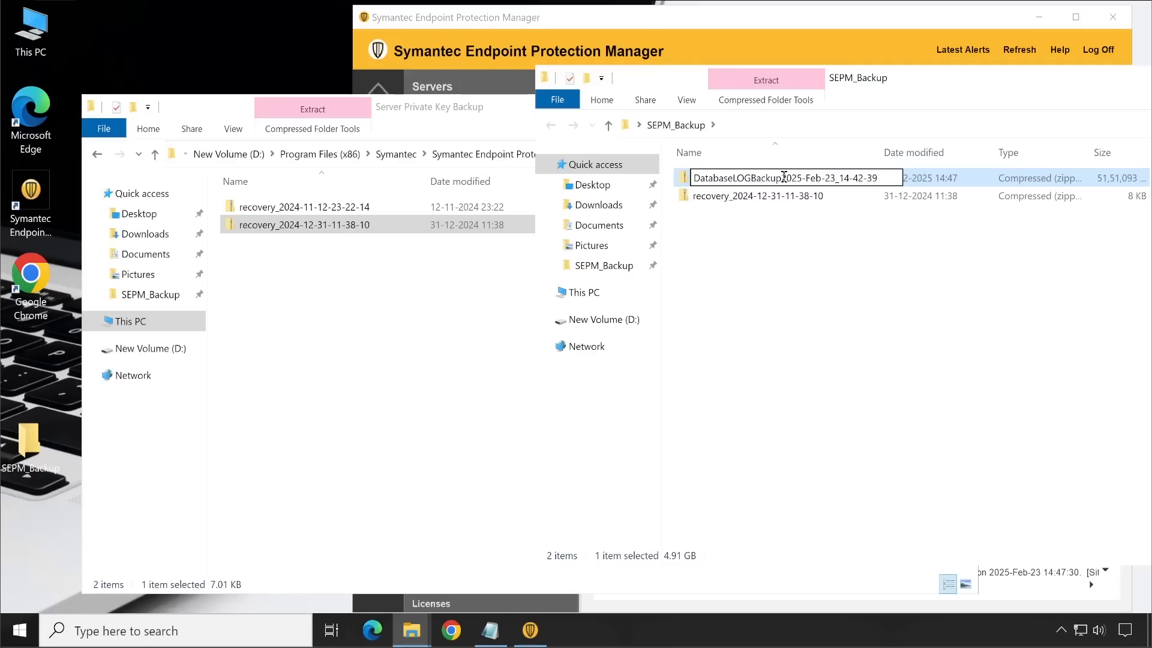
key(Return)
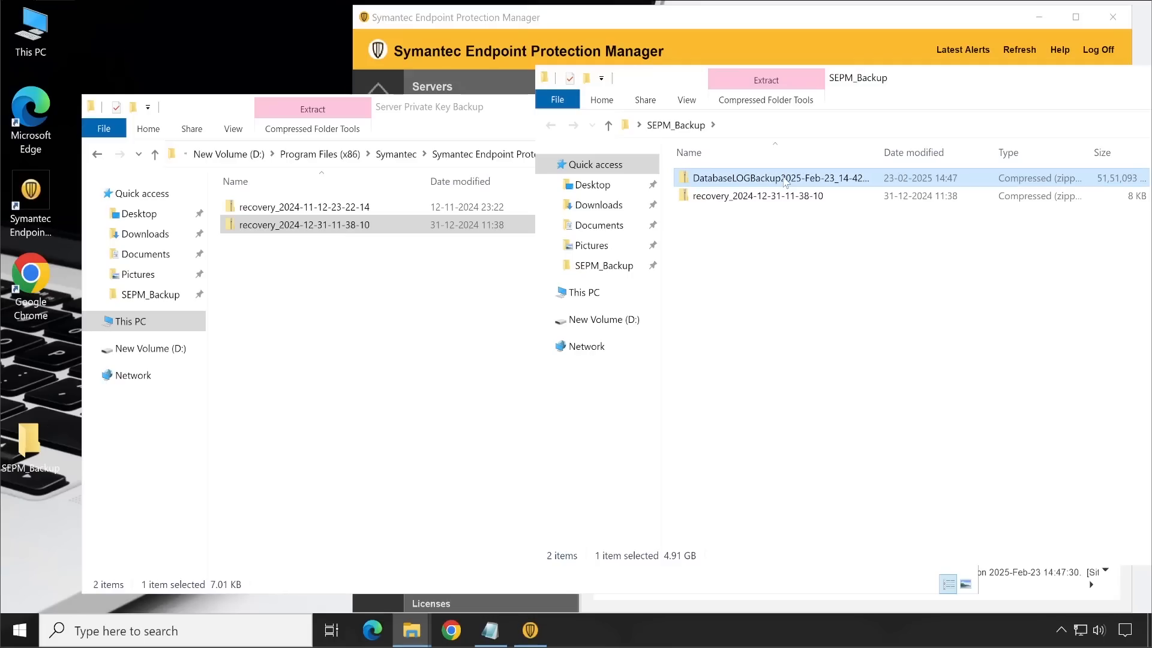
click(724, 200)
key(F2)
key(Left)
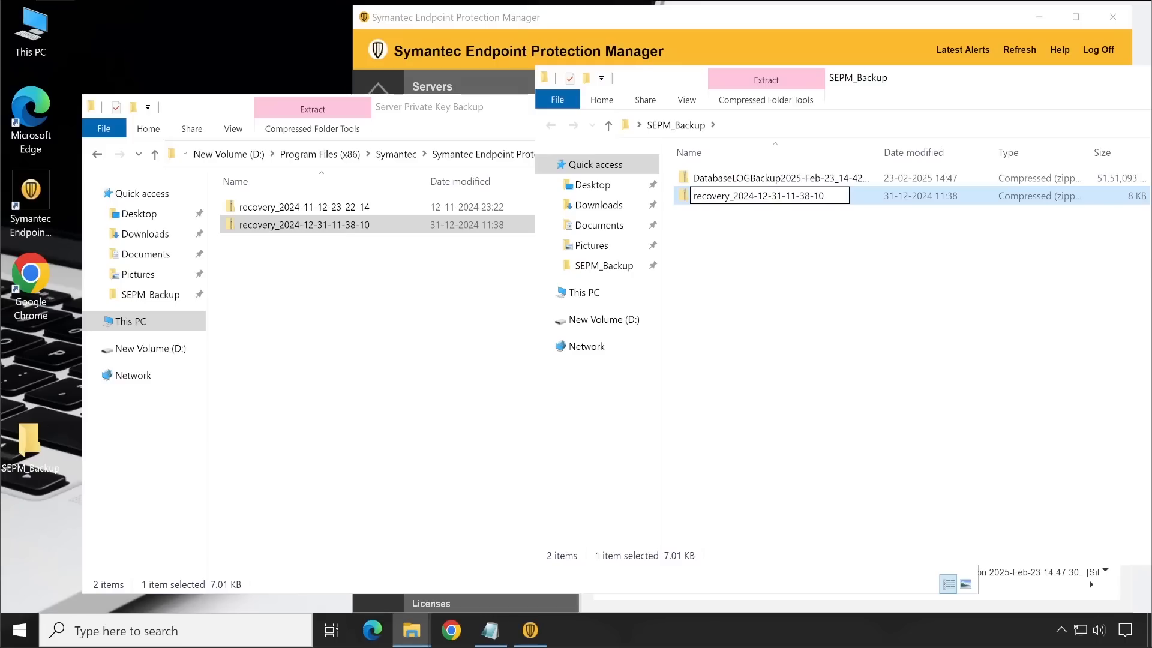
click(829, 345)
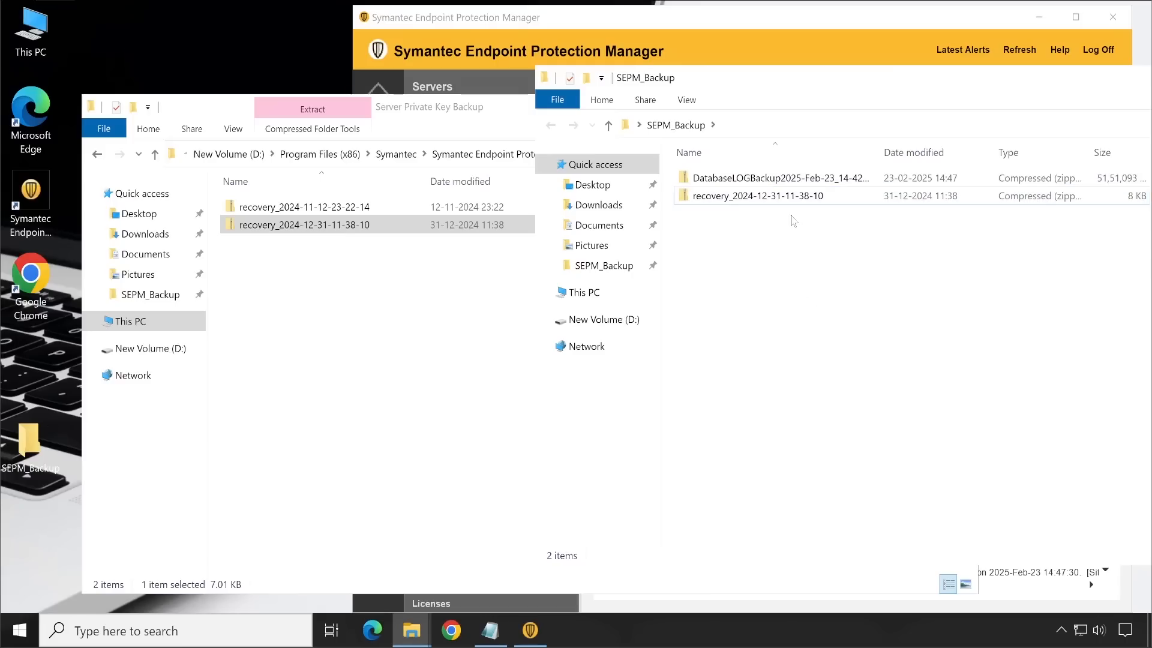
Step: Move the SEPM_Backup window until its window controls are reachable, and minimize it
click(363, 342)
drag(1119, 75, 948, 73)
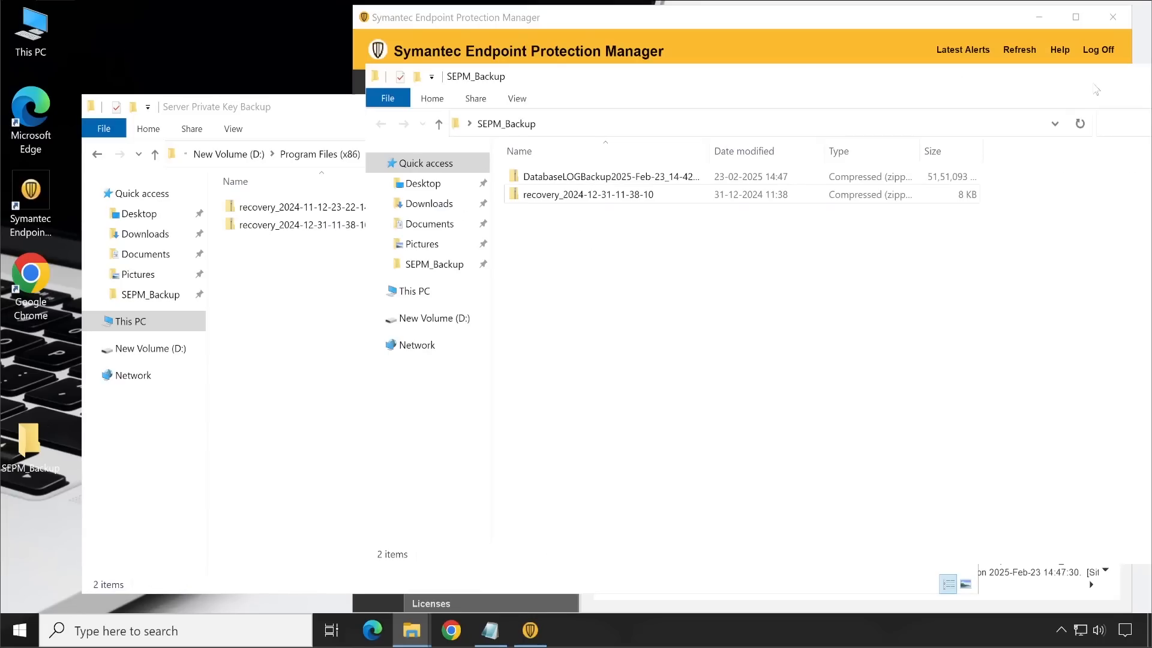
drag(1041, 77, 903, 68)
click(1041, 70)
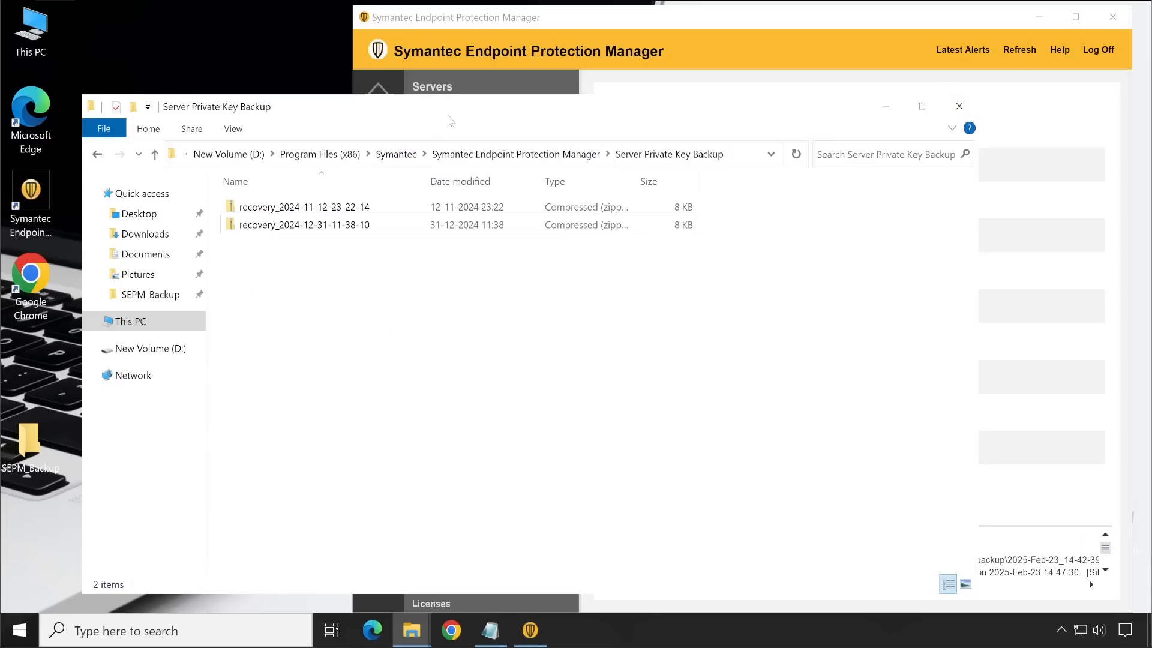
Step: Switch to Symantec Endpoint Protection Manager and open the Manage Server Certificate wizard for the SEPM management server under Local Site
click(713, 24)
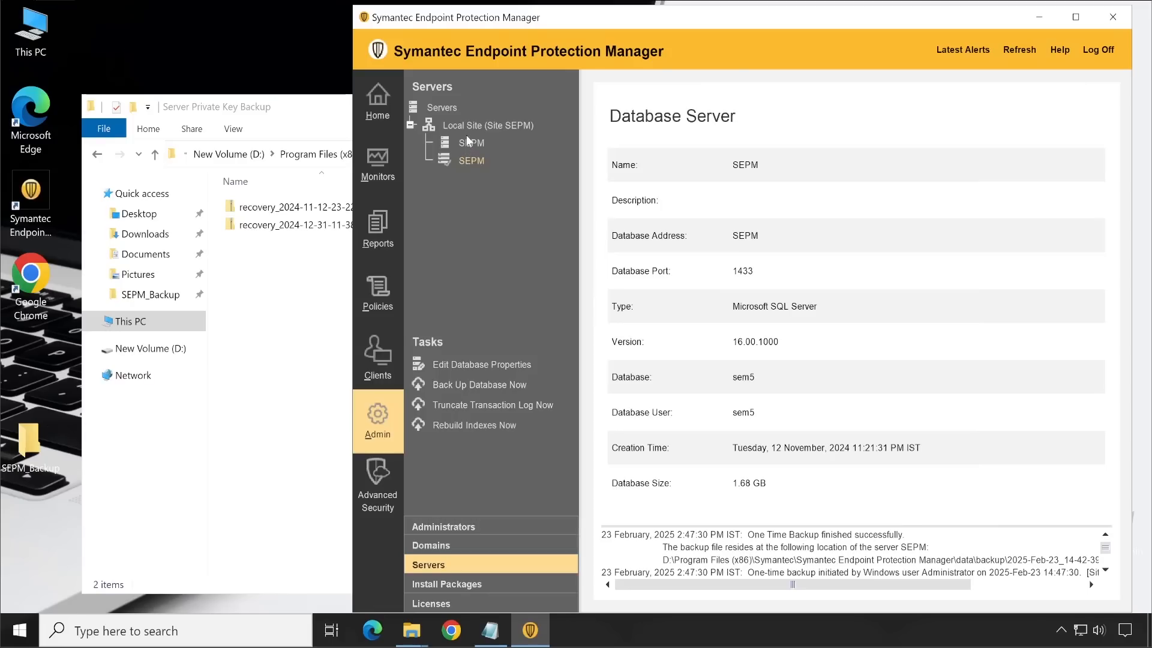
click(480, 124)
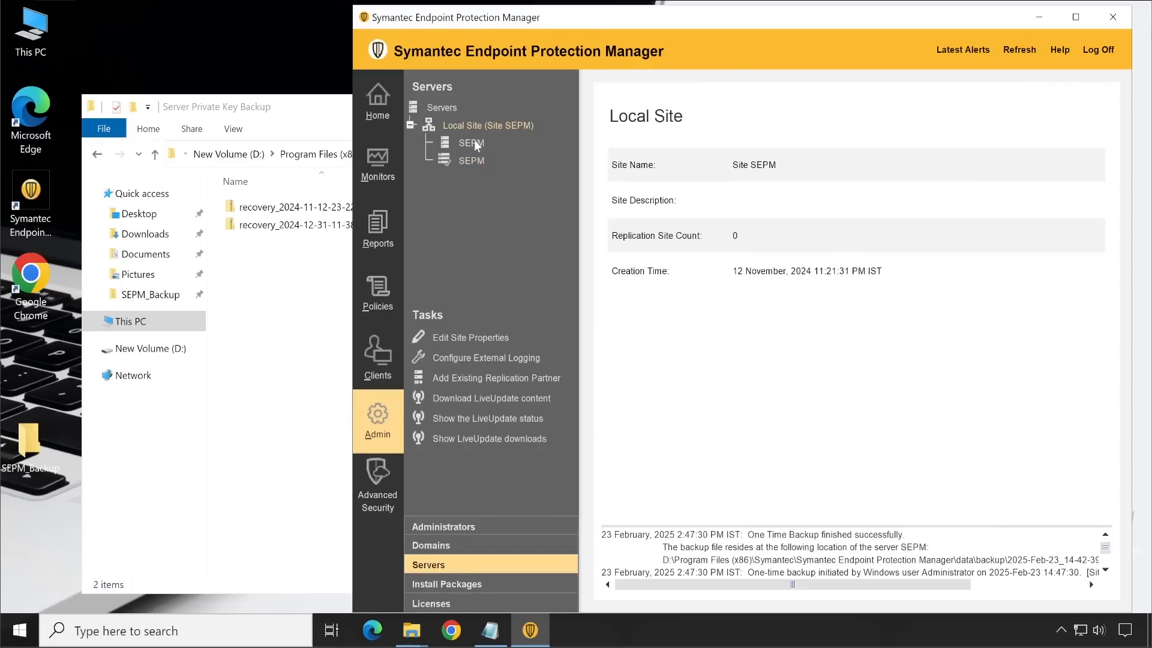
click(473, 143)
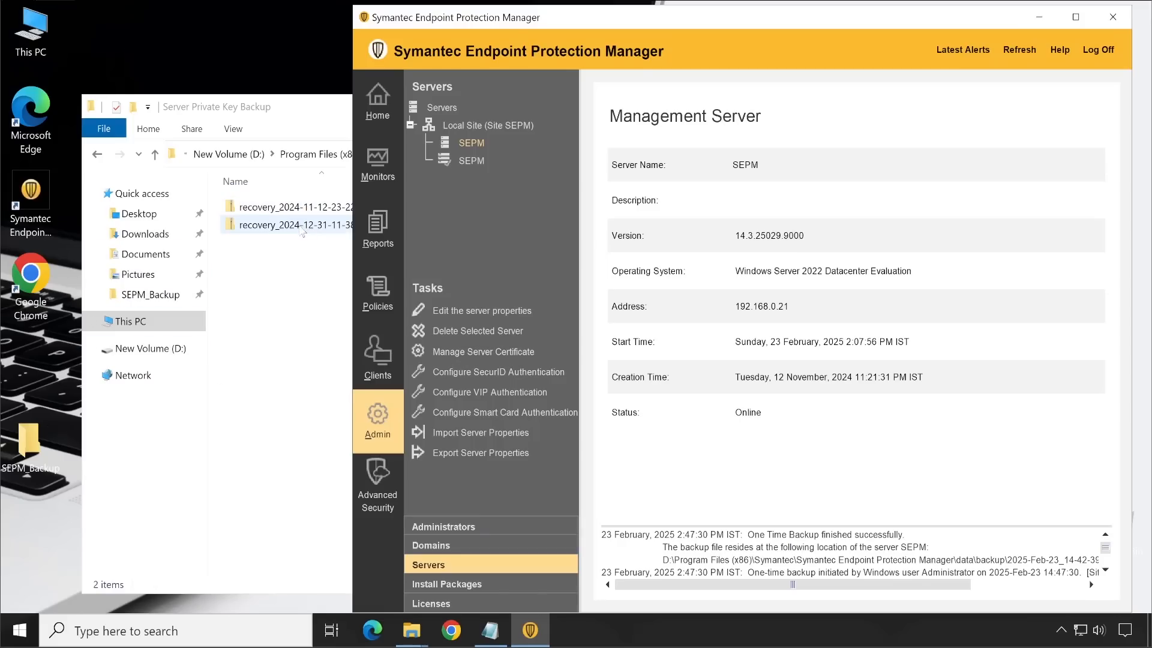
click(466, 354)
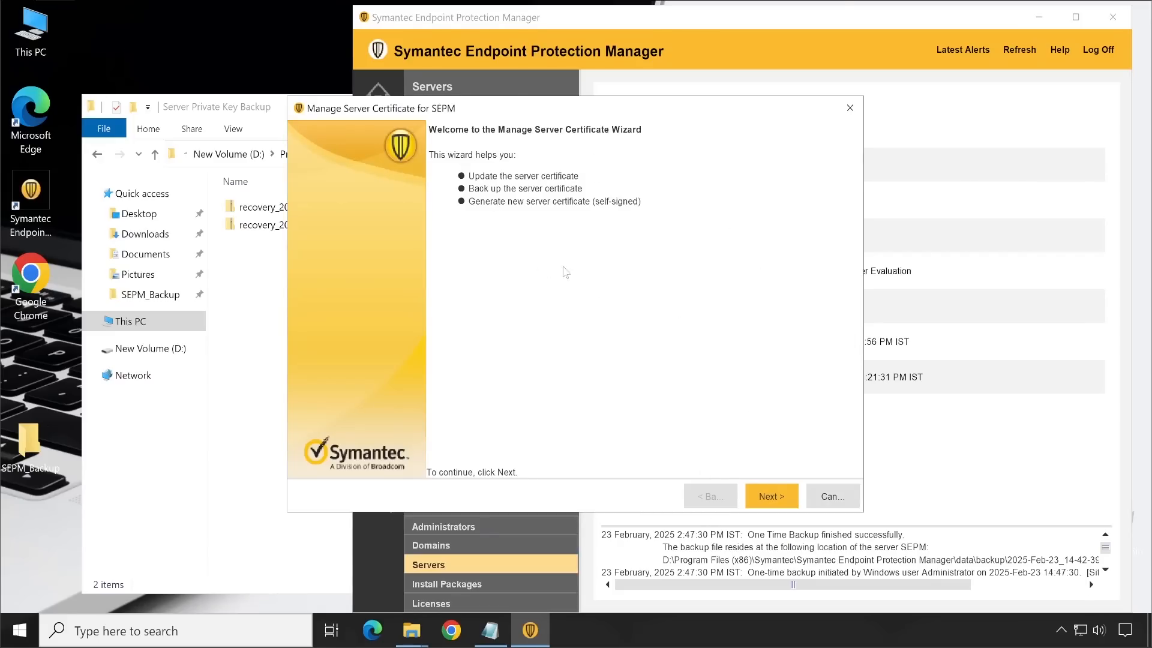
Step: Back up the server certificate to the default Server Private Key Backup folder and finish the wizard
click(770, 496)
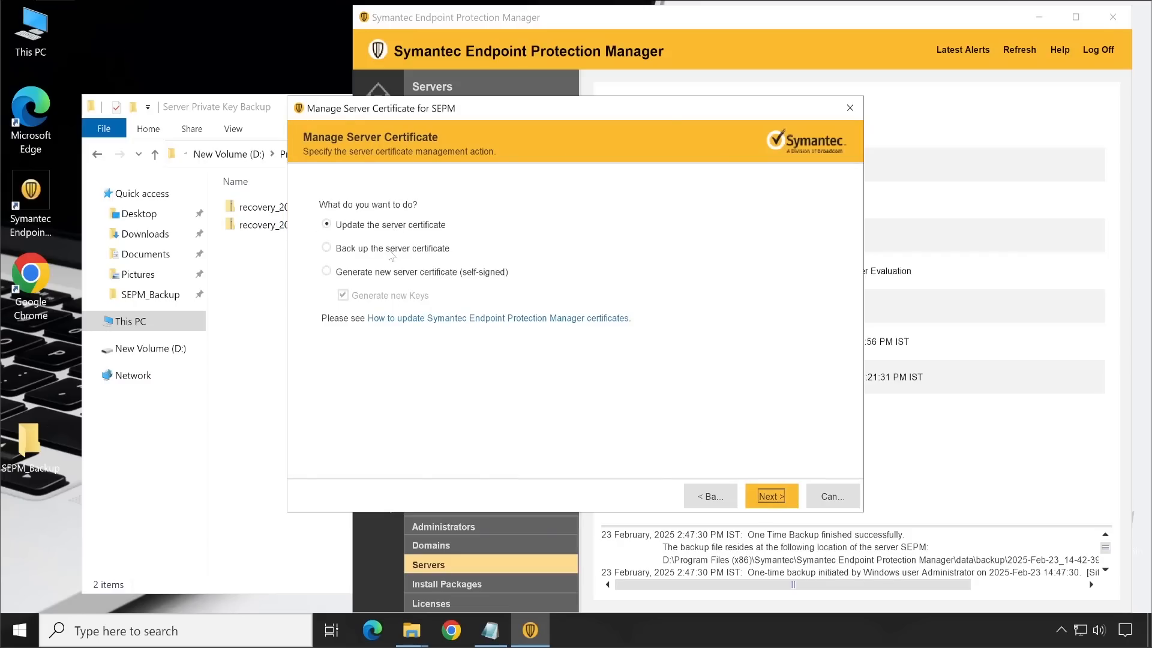
click(362, 249)
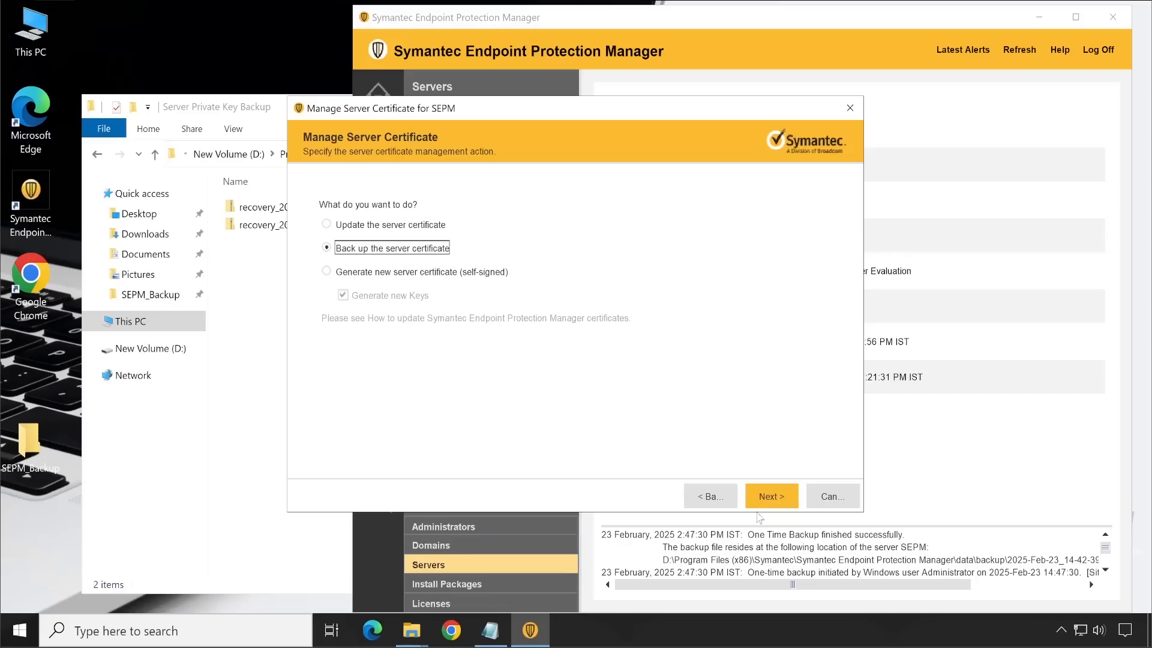
click(771, 496)
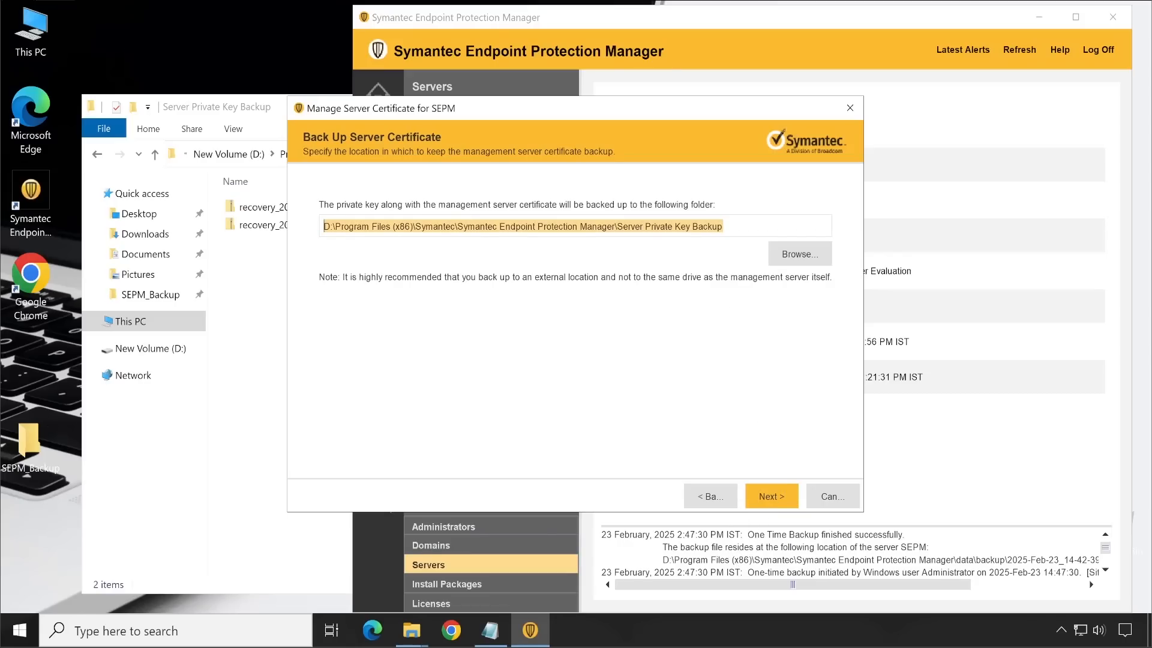
click(779, 500)
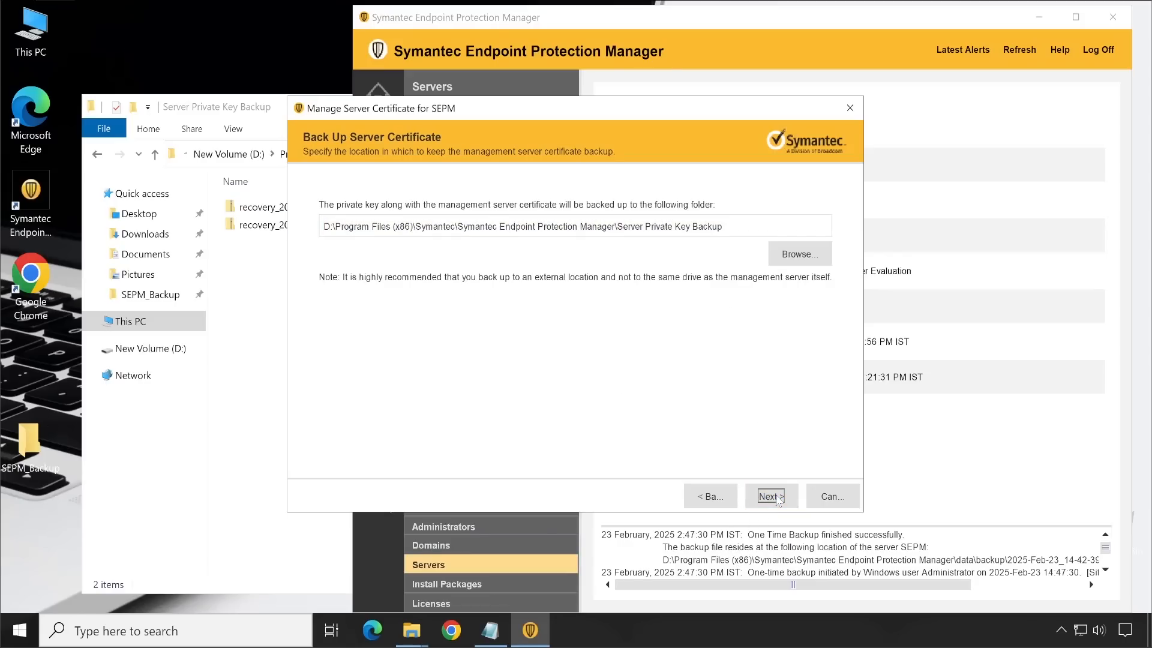
click(767, 498)
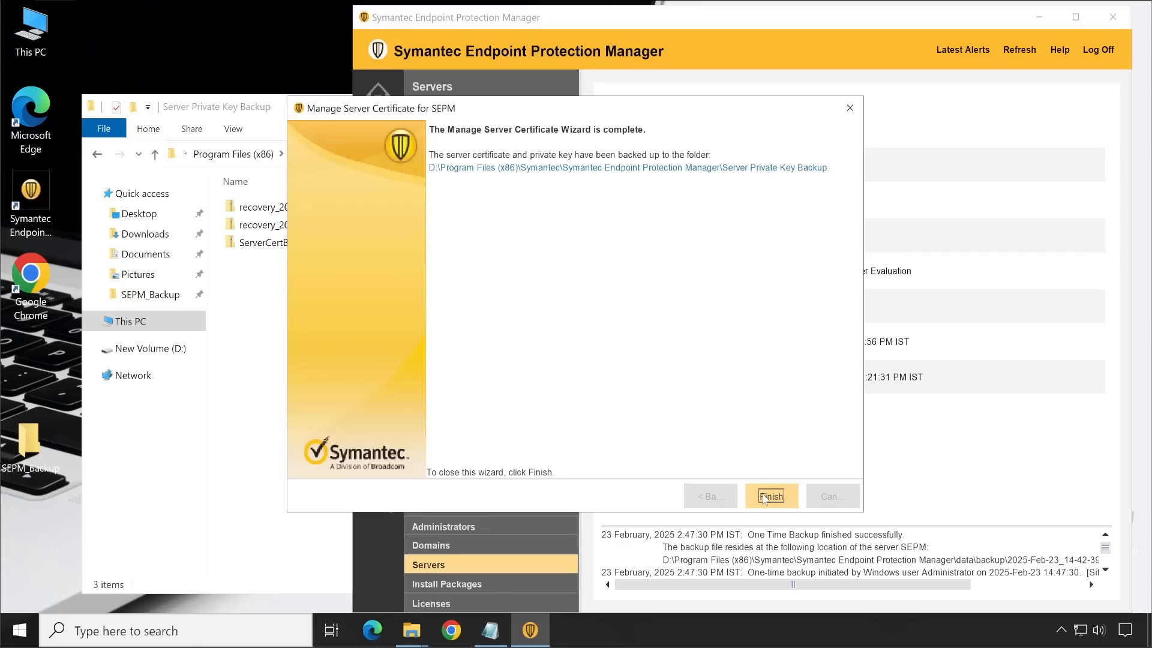
click(266, 246)
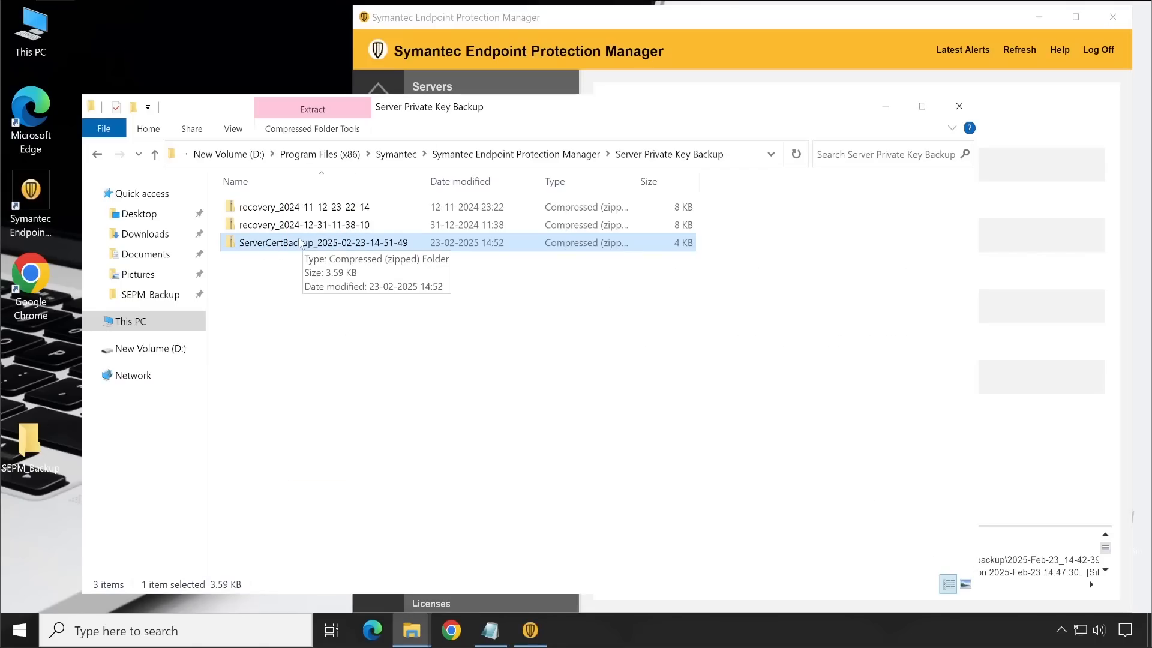
right_click(285, 246)
click(333, 465)
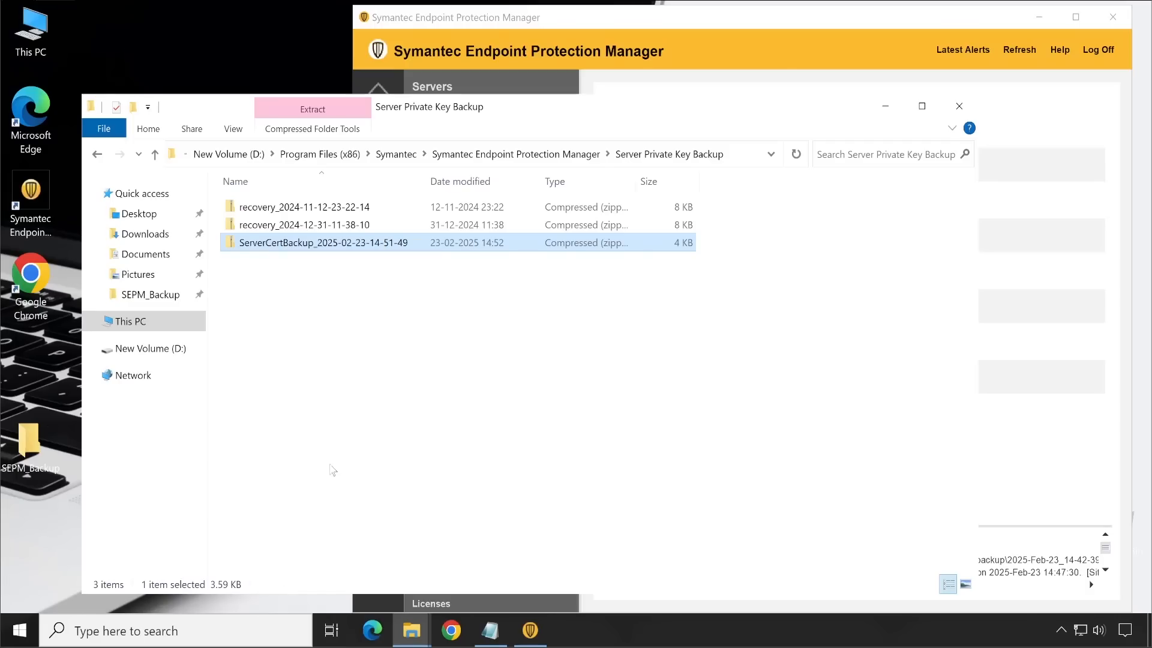
mouse_move(426, 634)
click(502, 552)
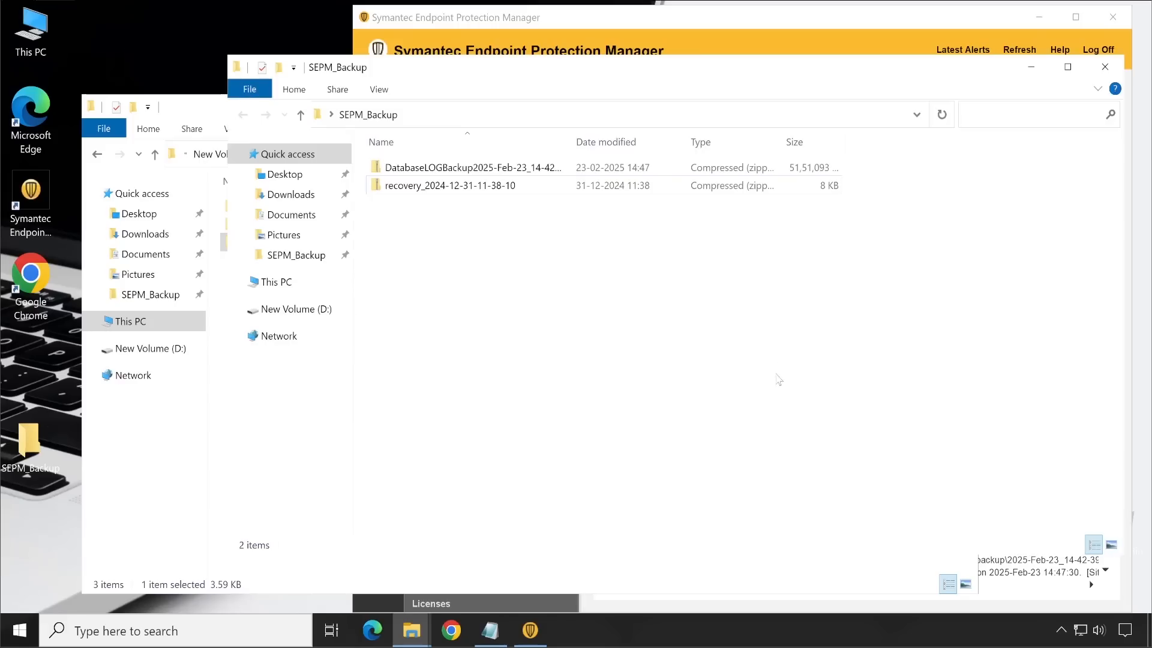
right_click(779, 336)
click(804, 462)
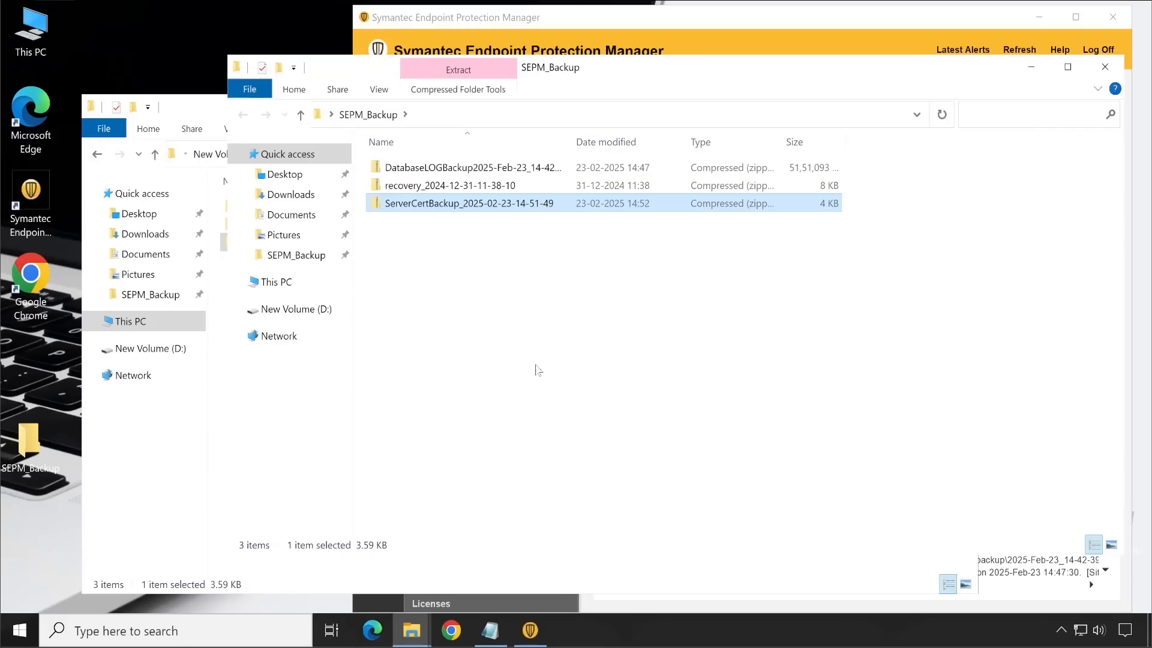
drag(437, 283, 433, 161)
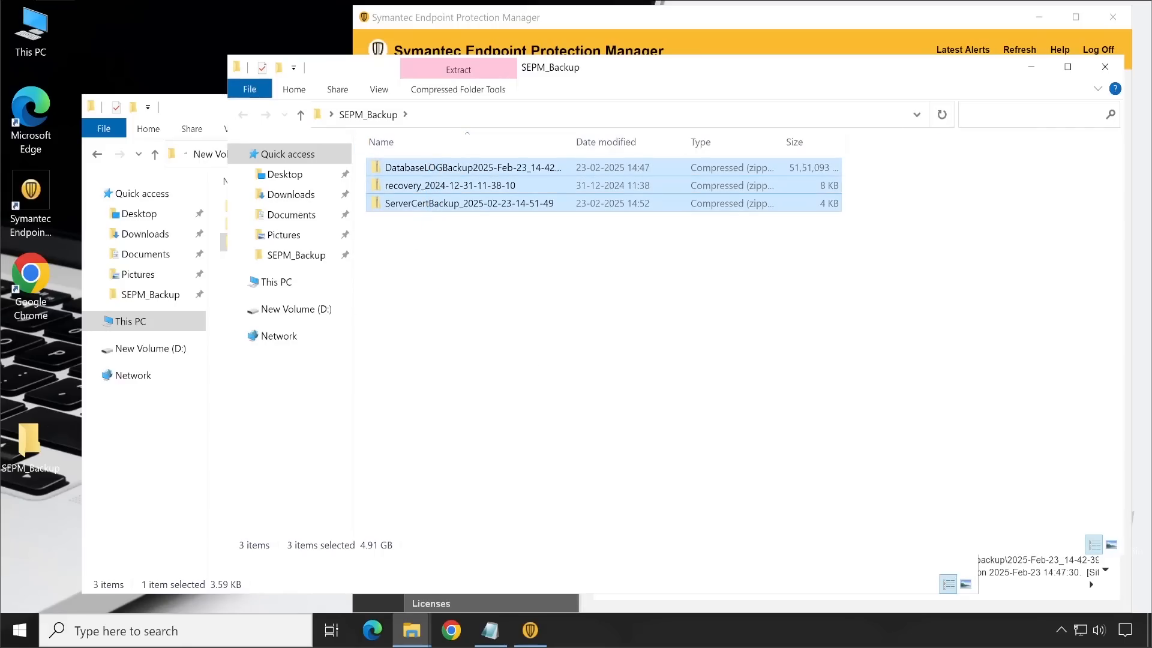
click(1032, 67)
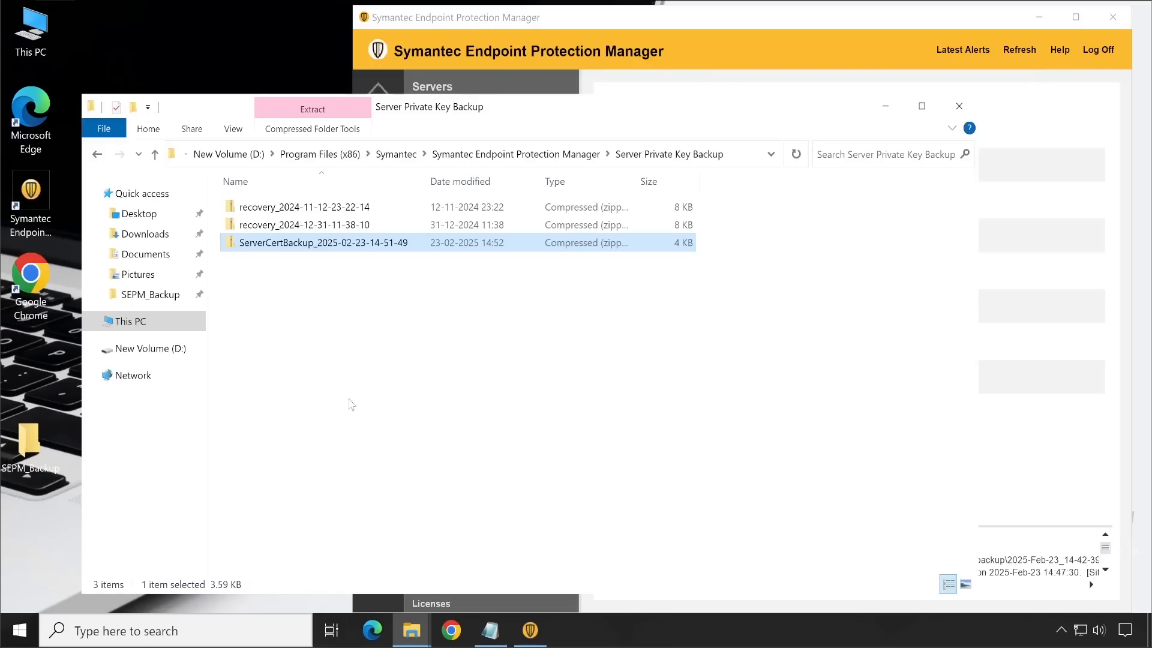
Step: Switch to Symantec Endpoint Protection Manager and open the server properties export for the SEPM management server under Local Site
click(792, 22)
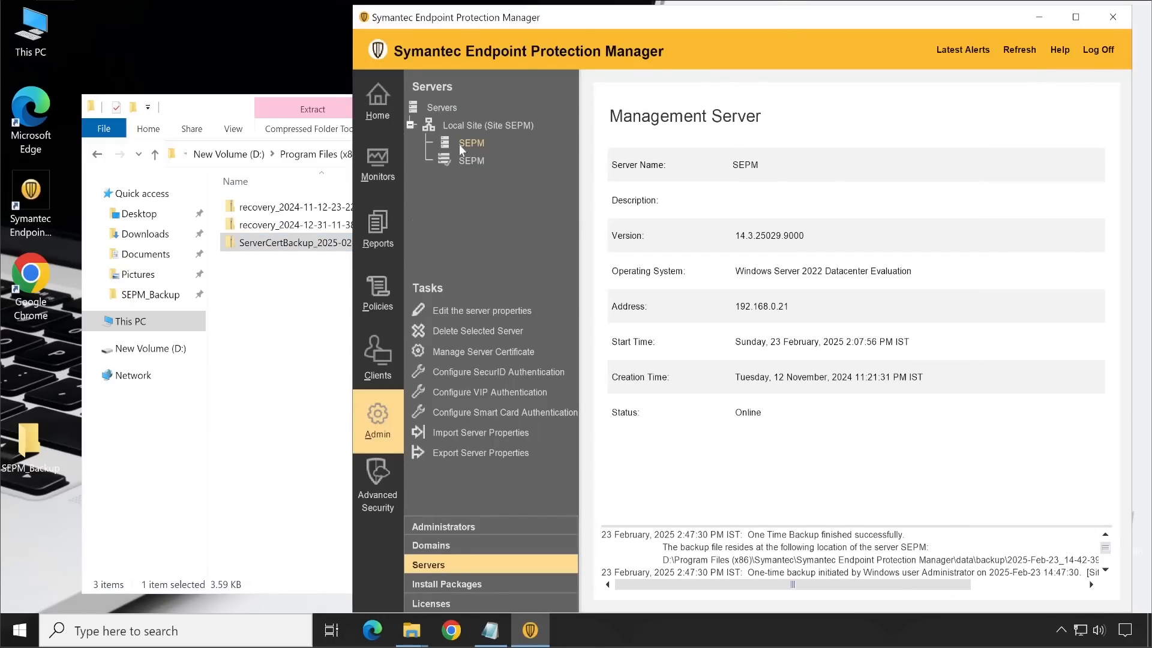
click(486, 125)
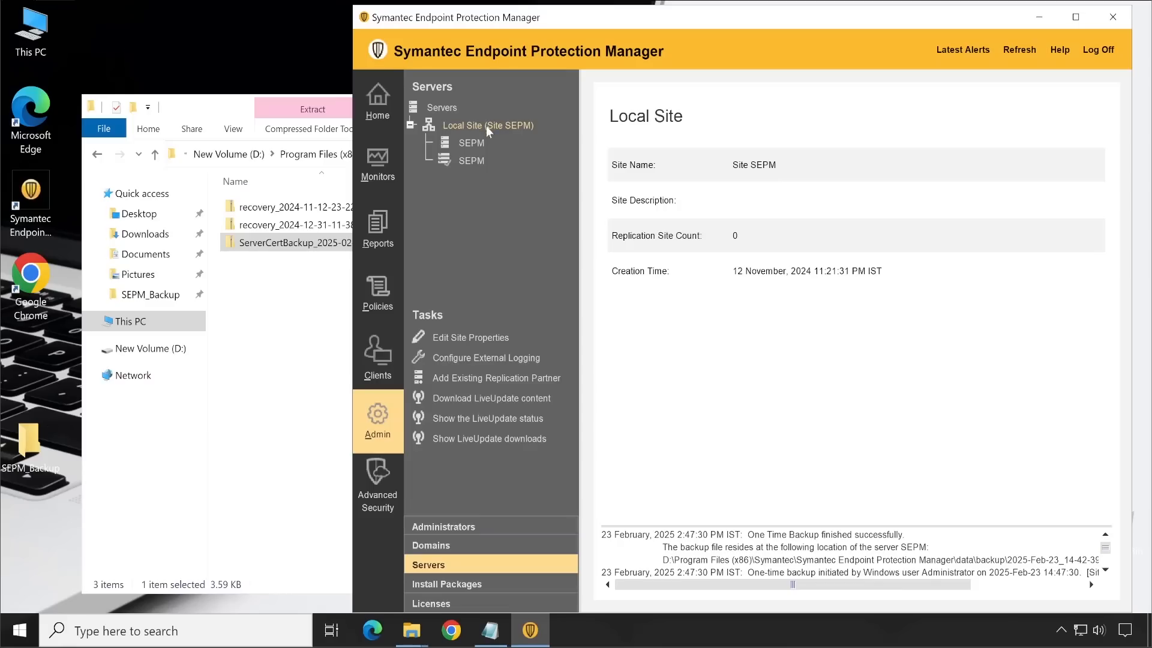
click(480, 162)
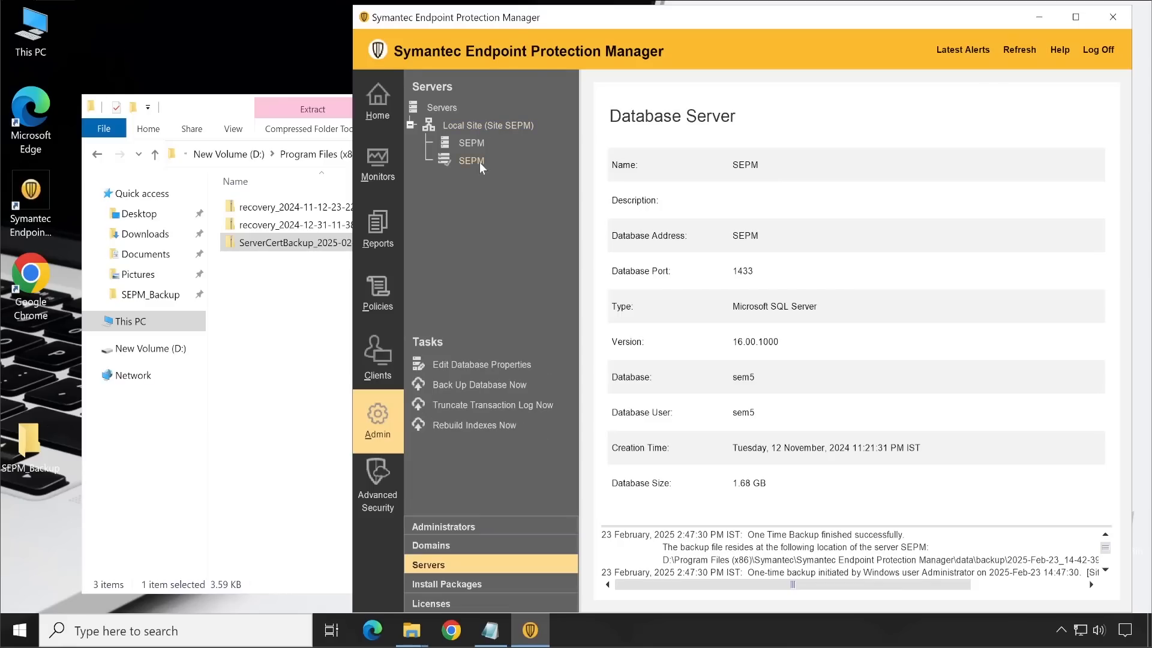
click(464, 149)
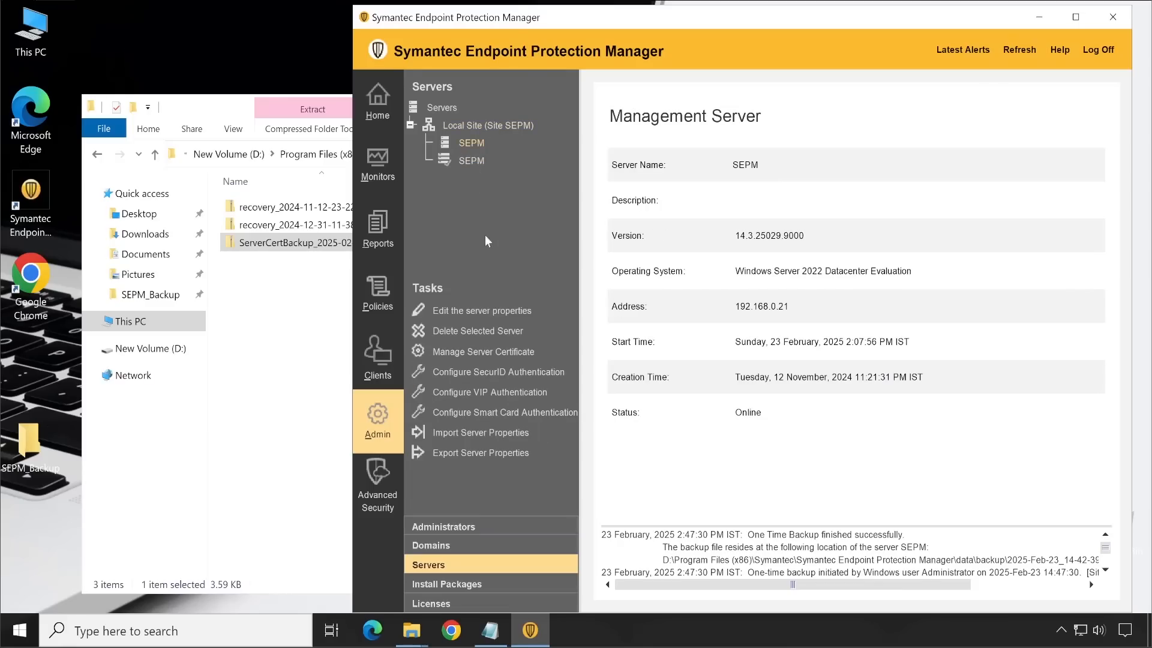
click(491, 453)
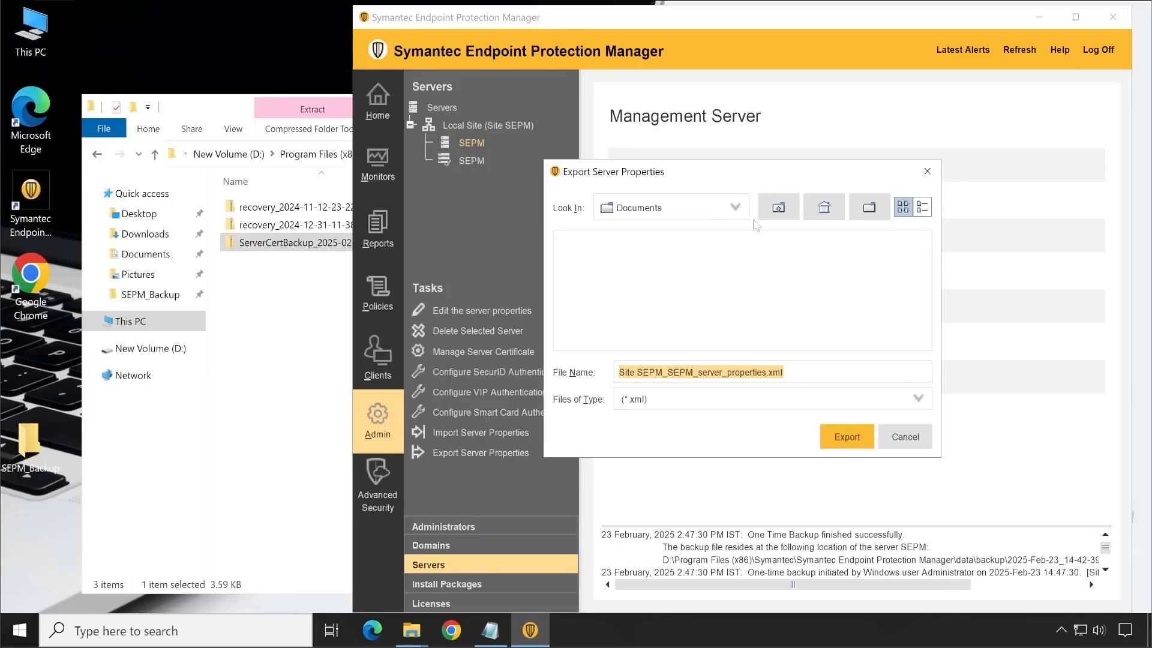
Step: Export the server properties as Site SEPM_SEPM_server_properties.xml to the SEPM_Backup folder on the Desktop
click(778, 210)
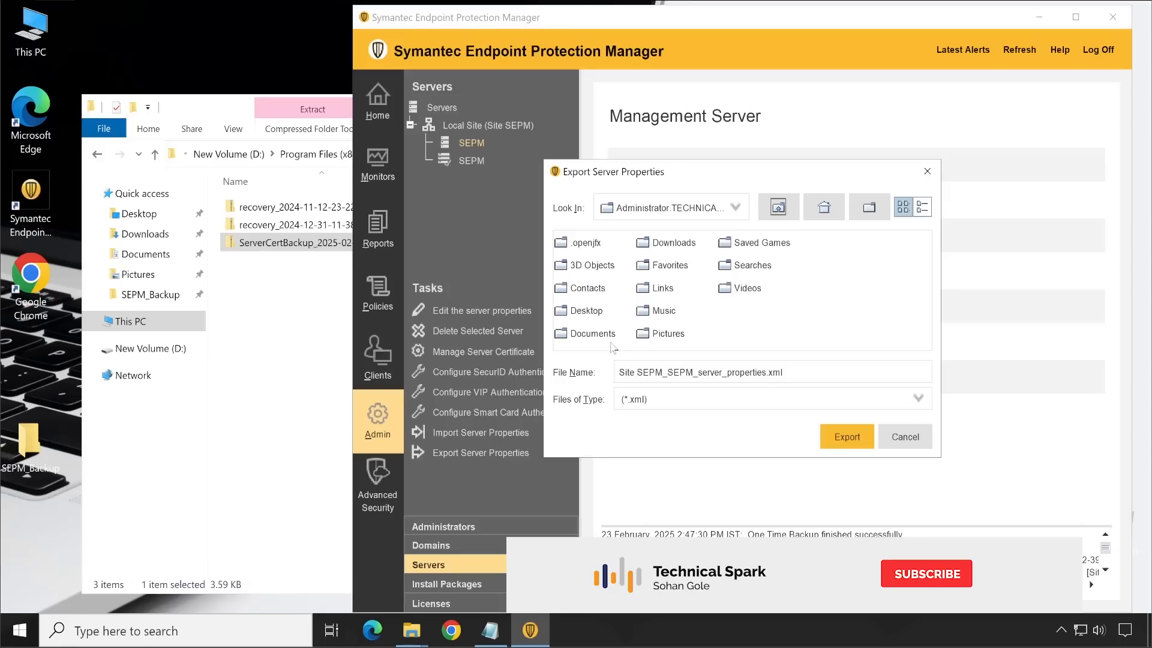
double_click(589, 311)
double_click(587, 243)
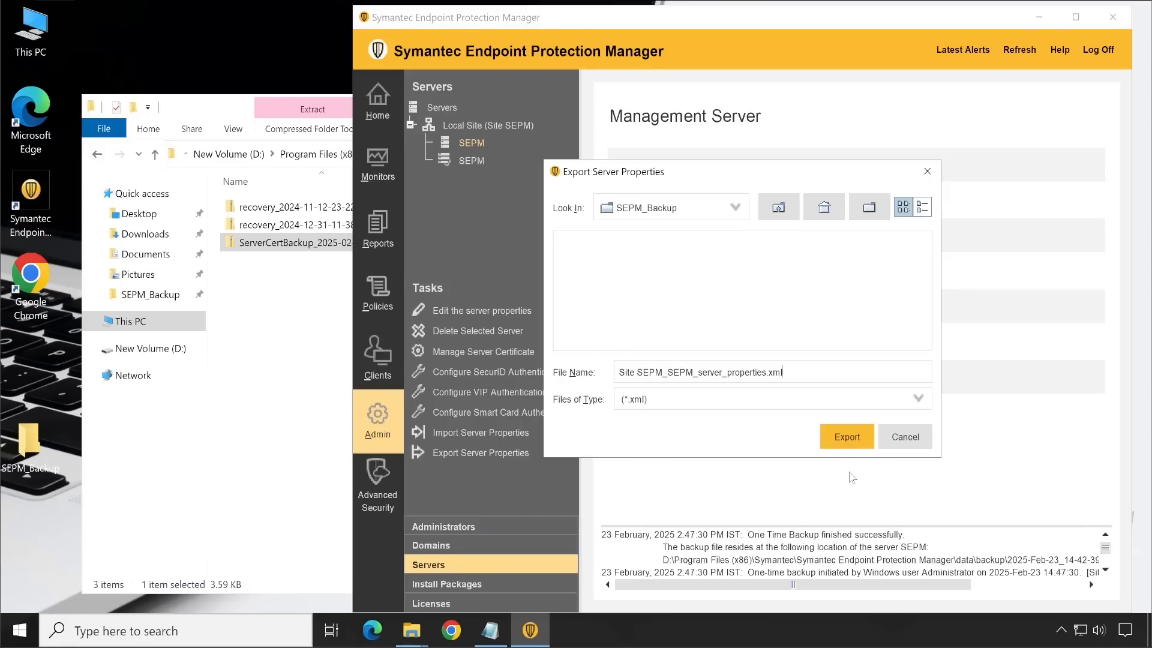
click(845, 439)
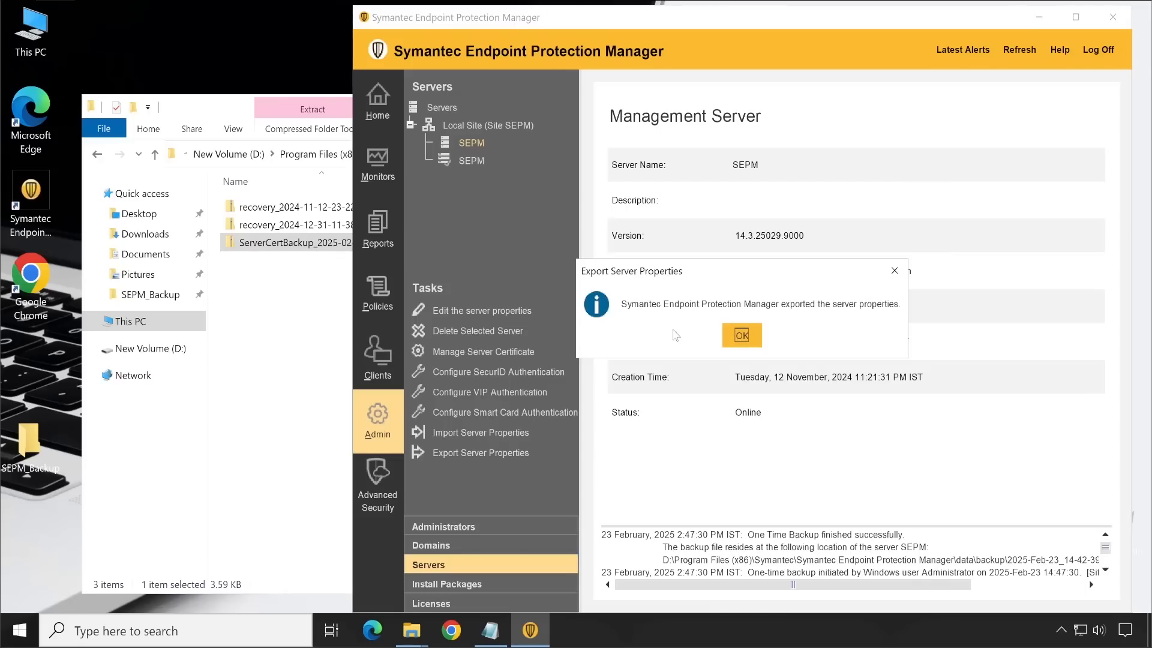
click(742, 335)
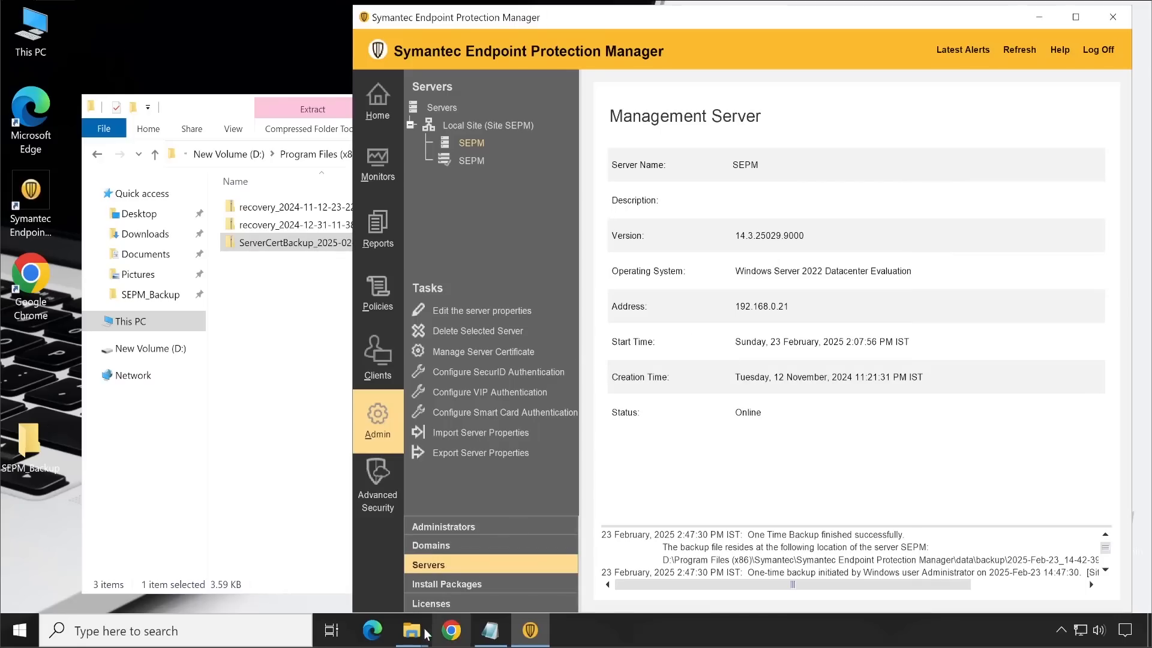
Step: Check the SEPM_Backup folder for the exported server properties file, and minimize its window
mouse_move(425, 633)
click(437, 577)
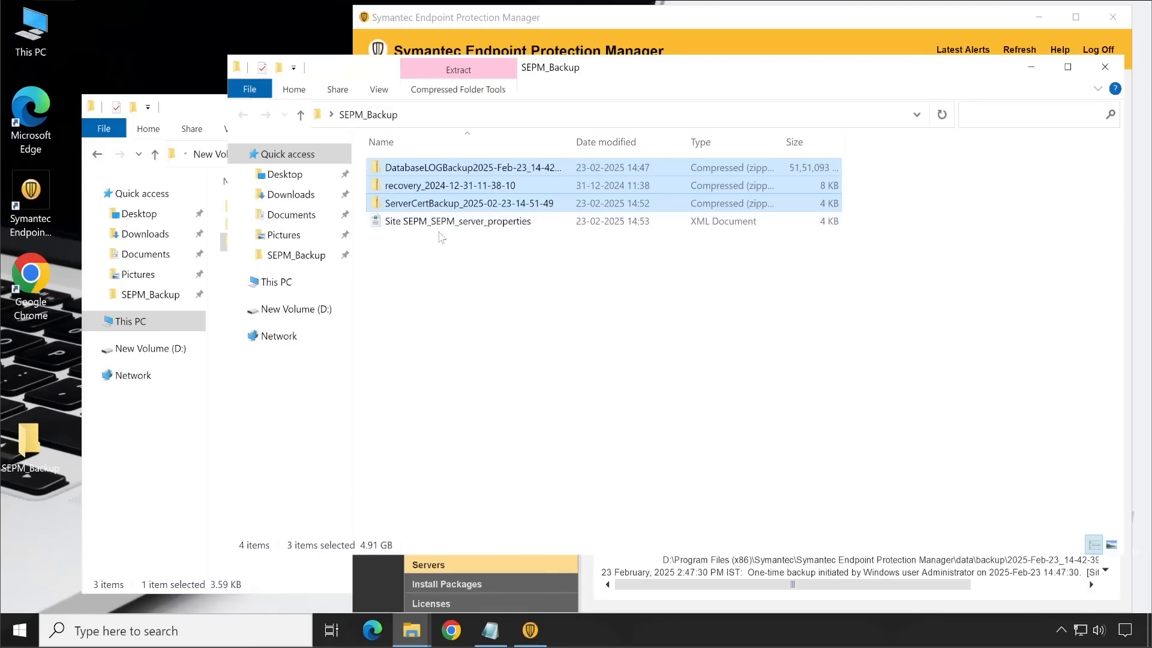
click(1030, 71)
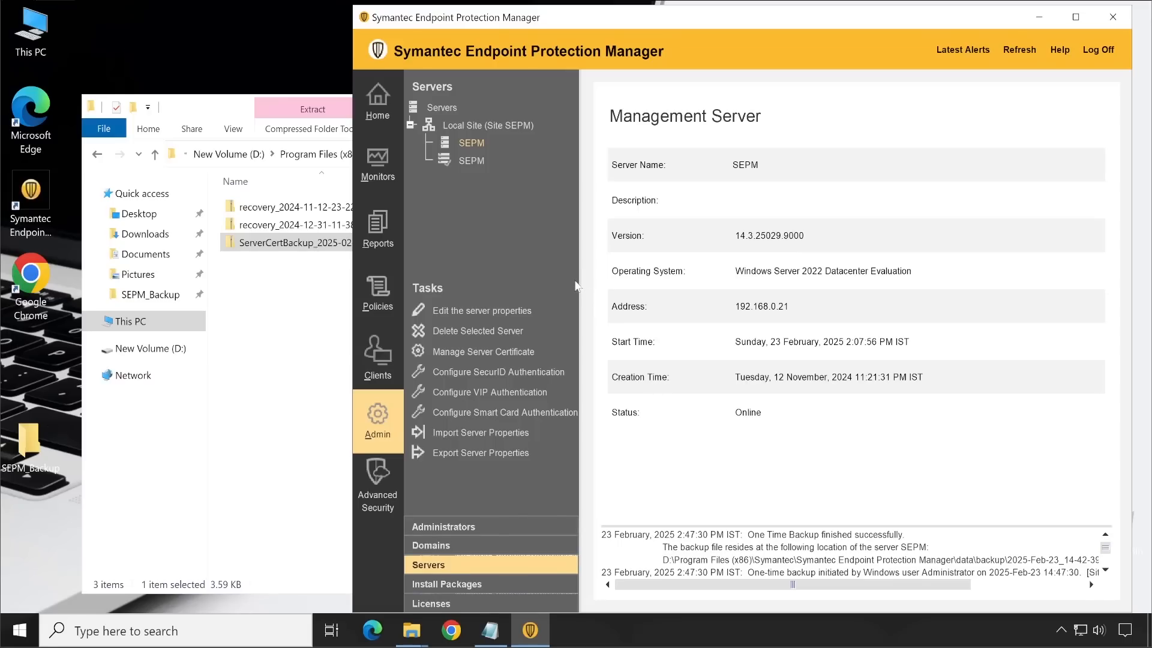
Step: In the Server Private Key Backup window, go up to Symantec Endpoint Protection Manager and open the subfolder inside Inetpub\license
click(285, 377)
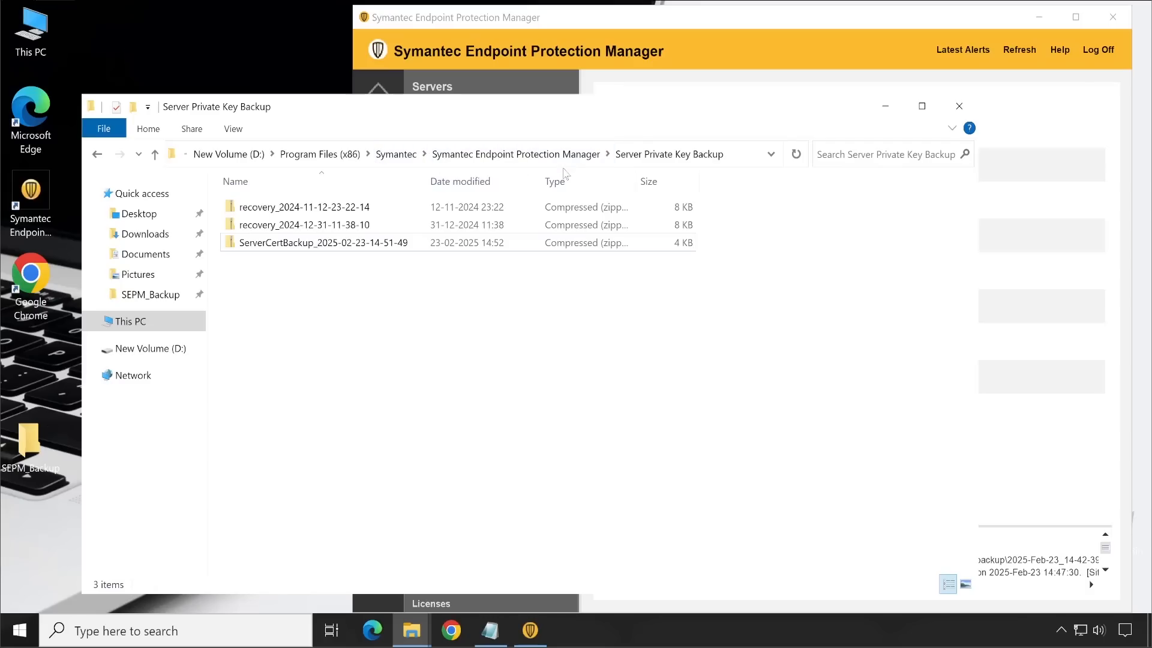
click(516, 155)
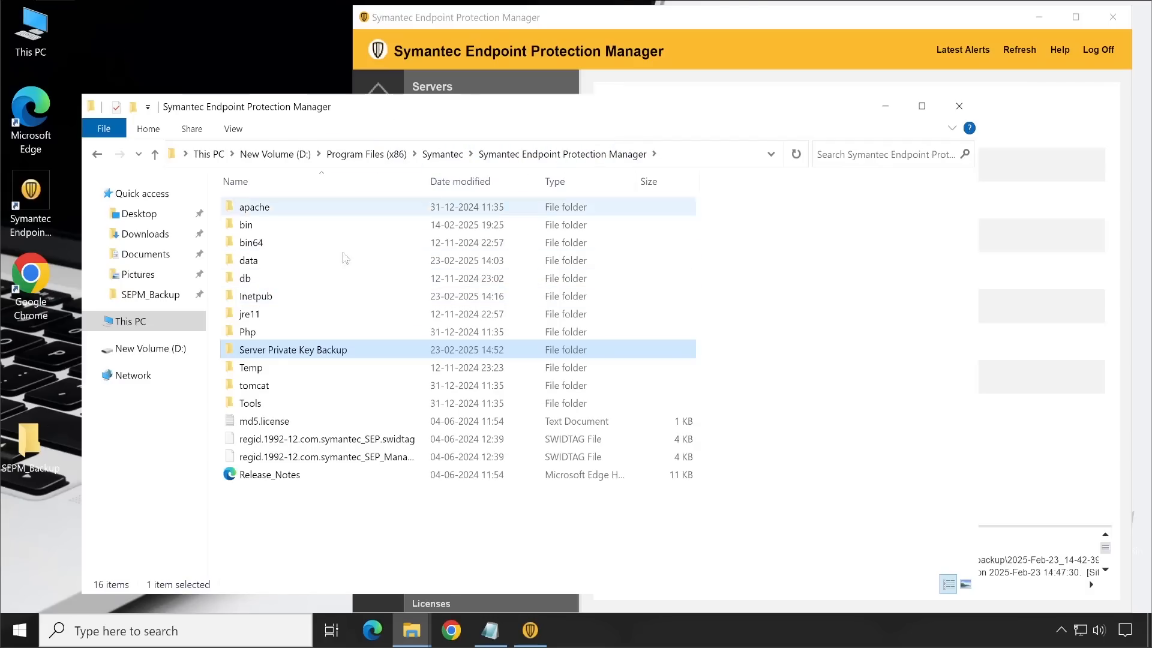
double_click(333, 296)
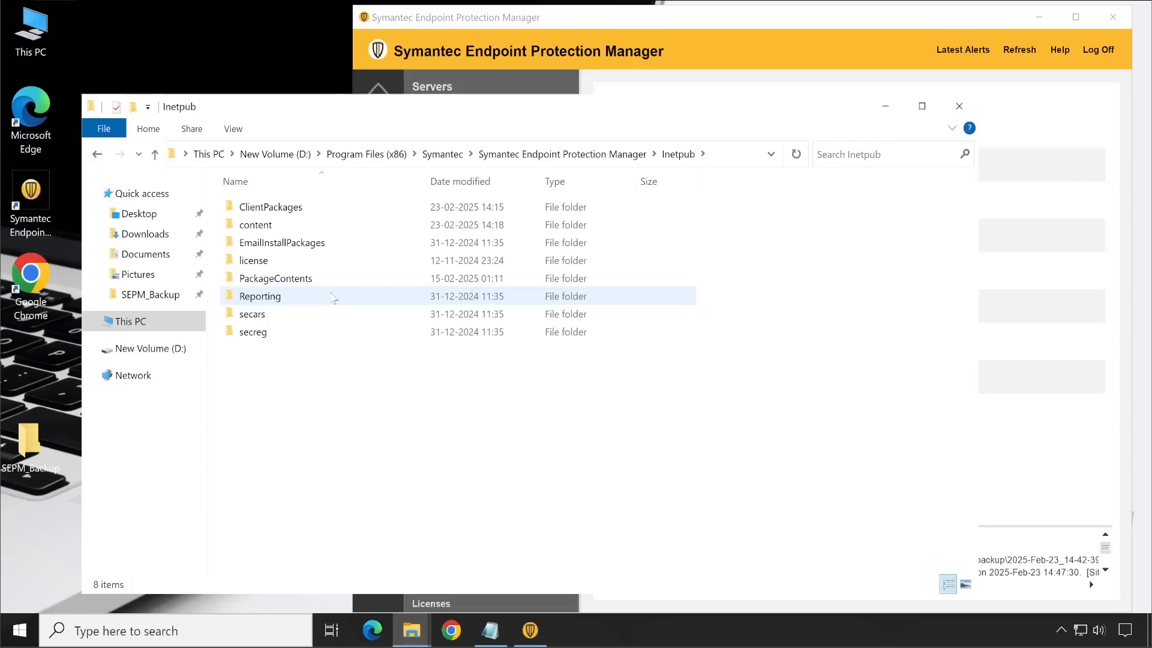
double_click(334, 260)
double_click(305, 205)
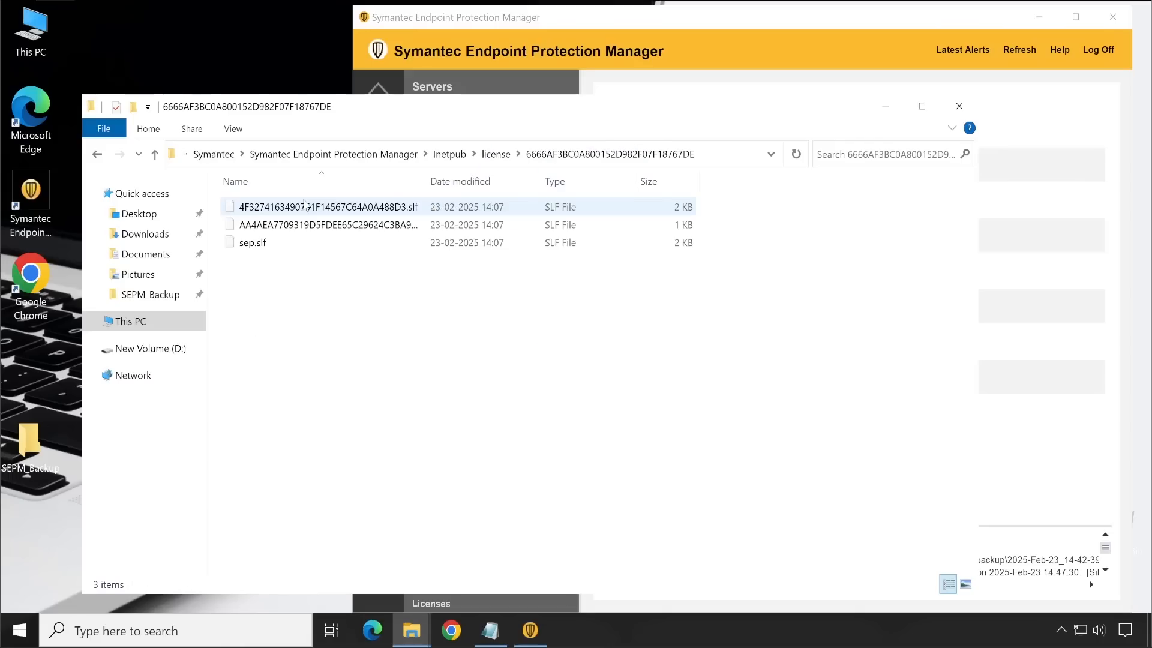
Step: Copy the sep.slf license file into the SEPM_Backup folder and clear the file selection
click(242, 247)
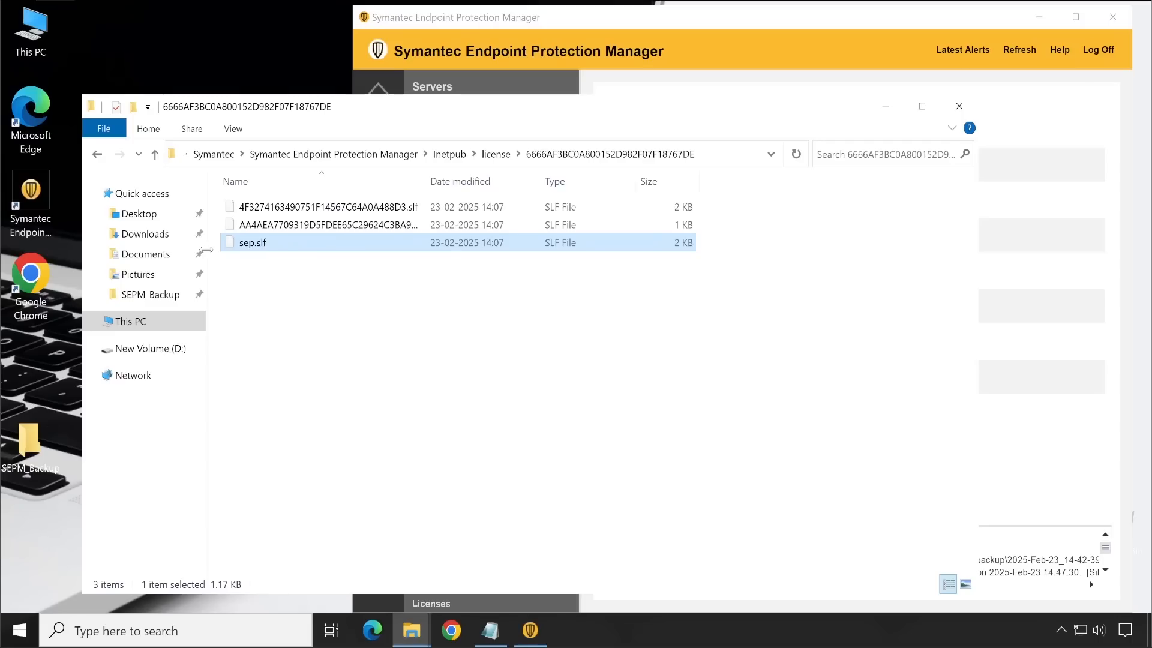
right_click(259, 248)
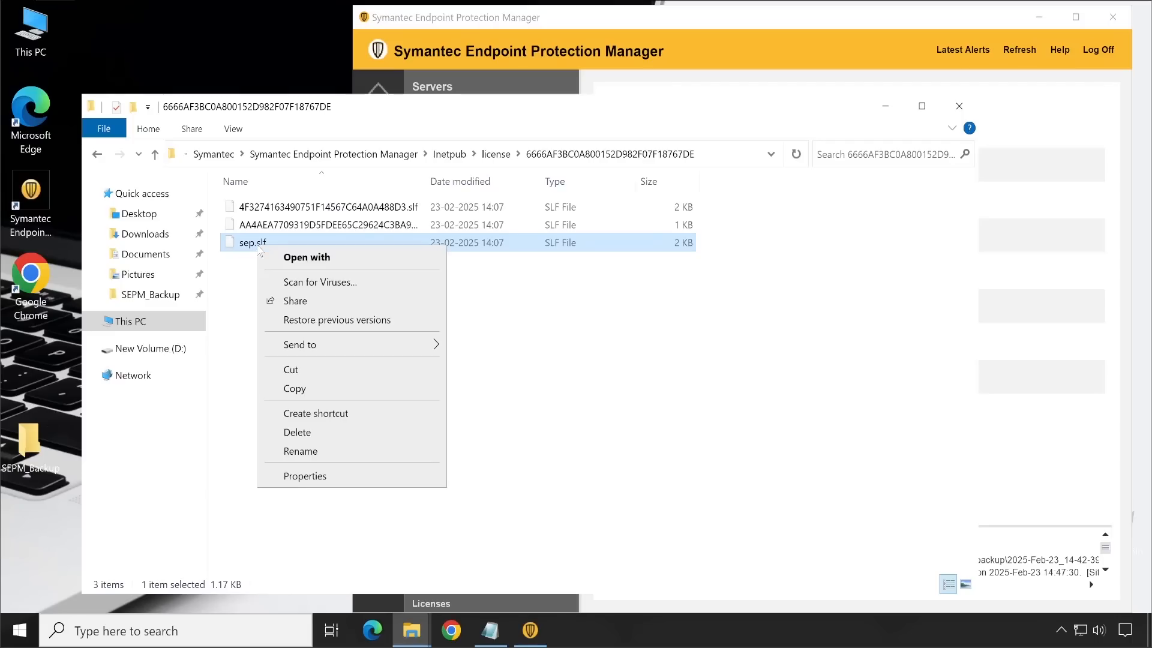
click(305, 390)
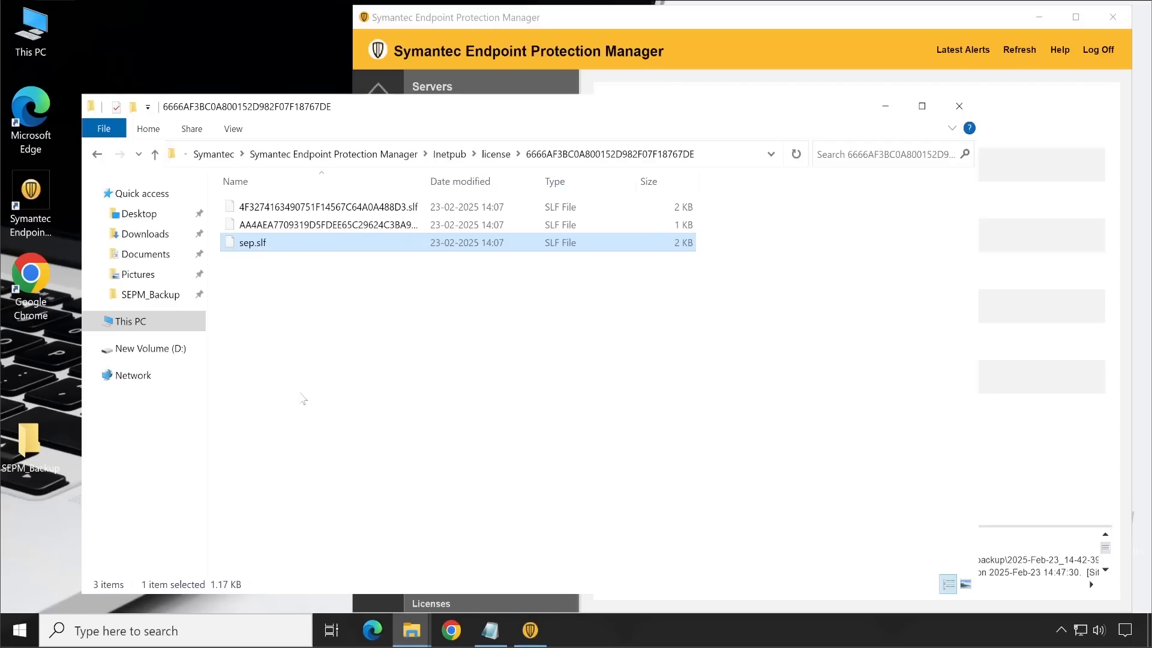
click(420, 633)
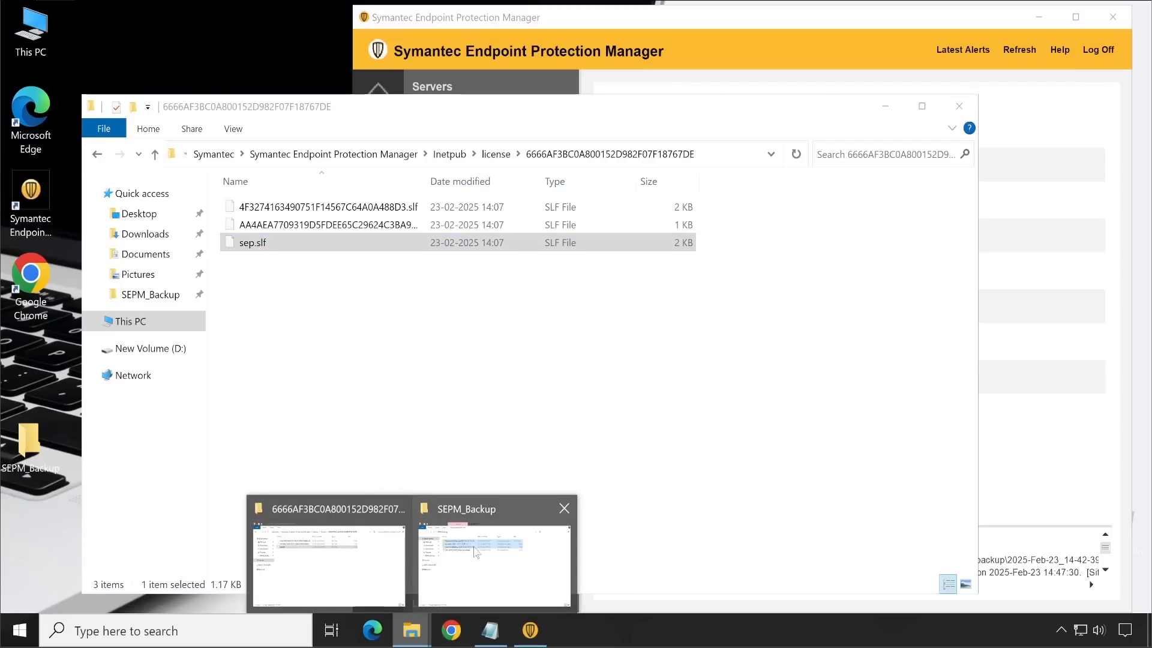
click(475, 552)
right_click(558, 130)
click(586, 248)
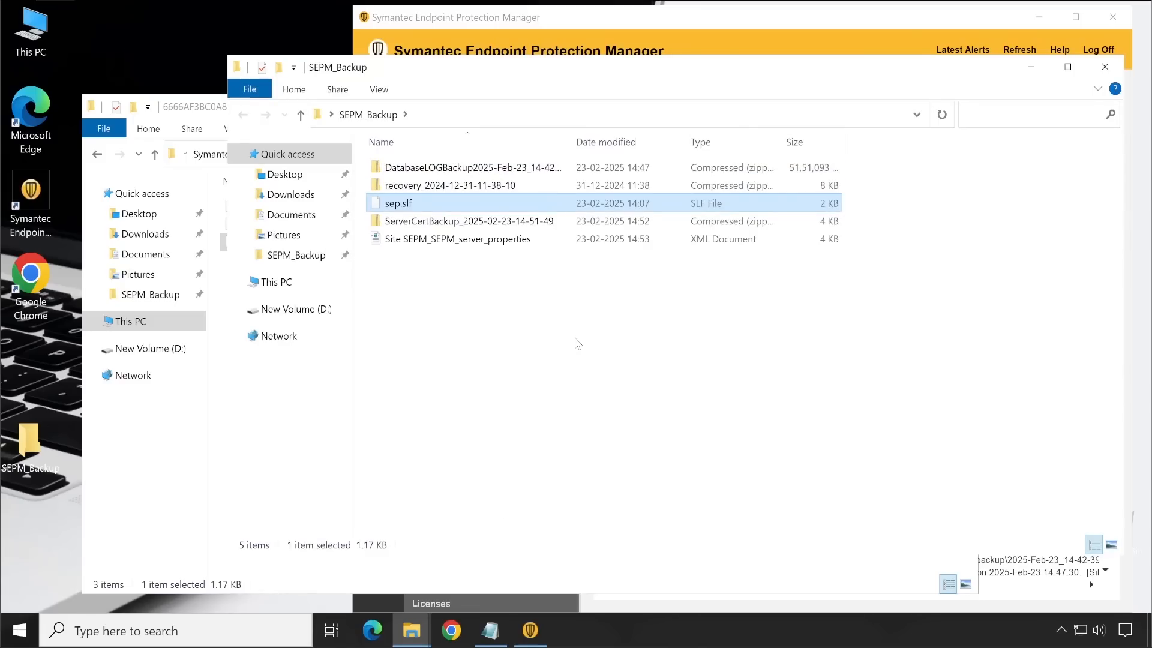
click(663, 396)
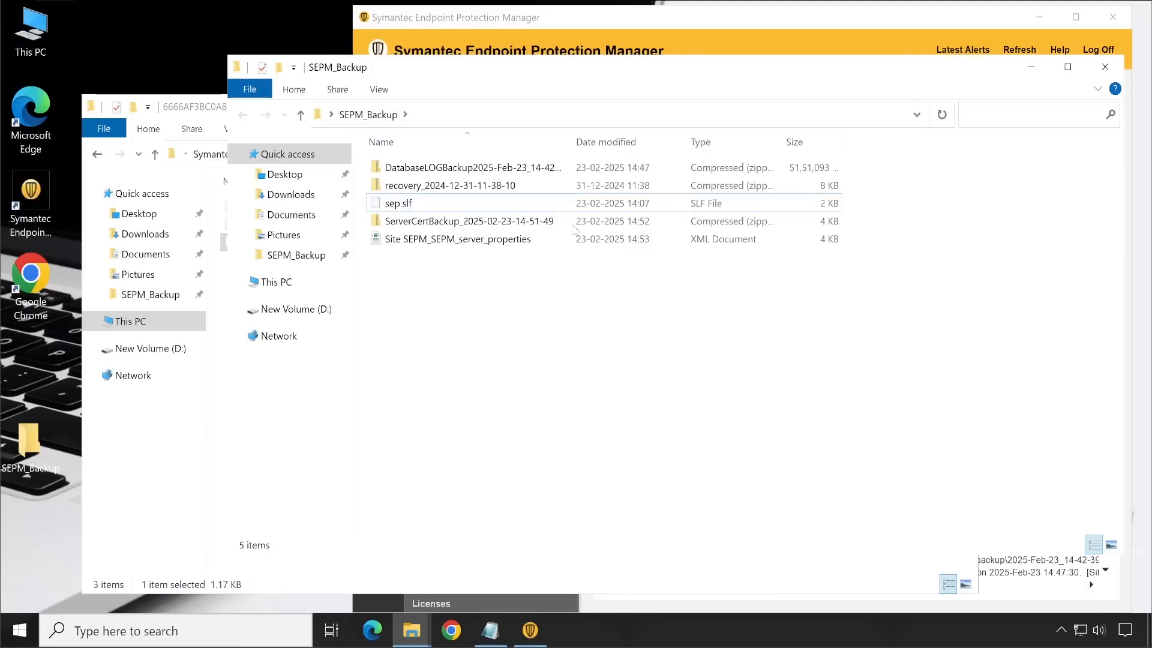
Step: Create a text document with the default name New Text Document in the SEPM_Backup folder and open it in Notepad
right_click(435, 297)
mouse_move(508, 506)
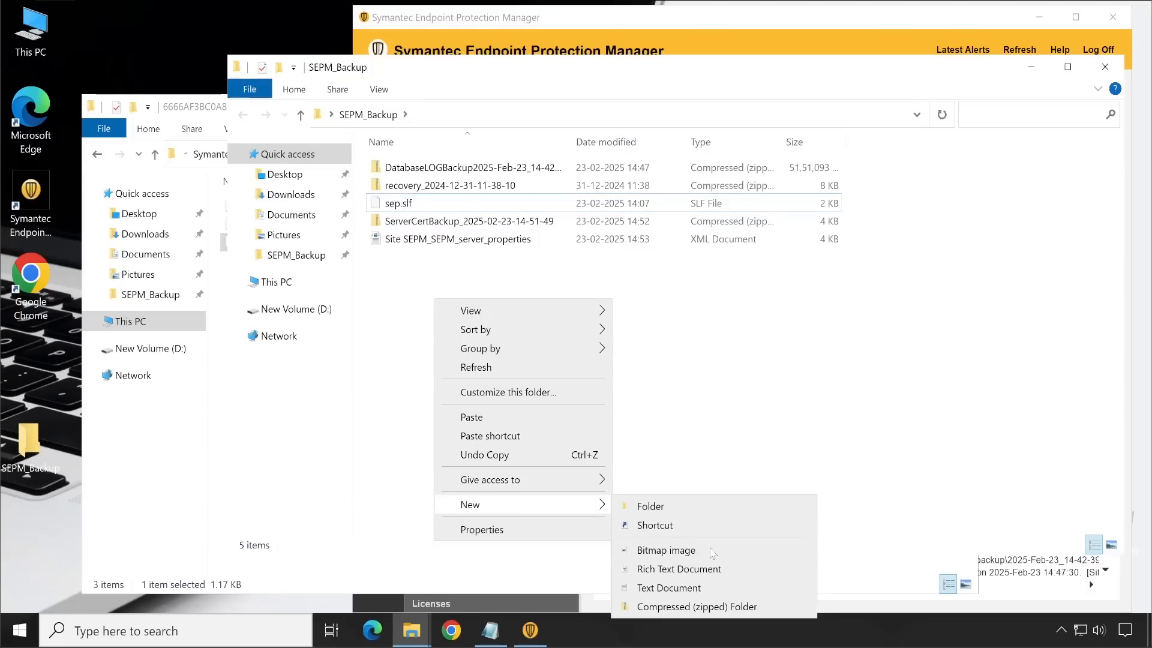
click(706, 594)
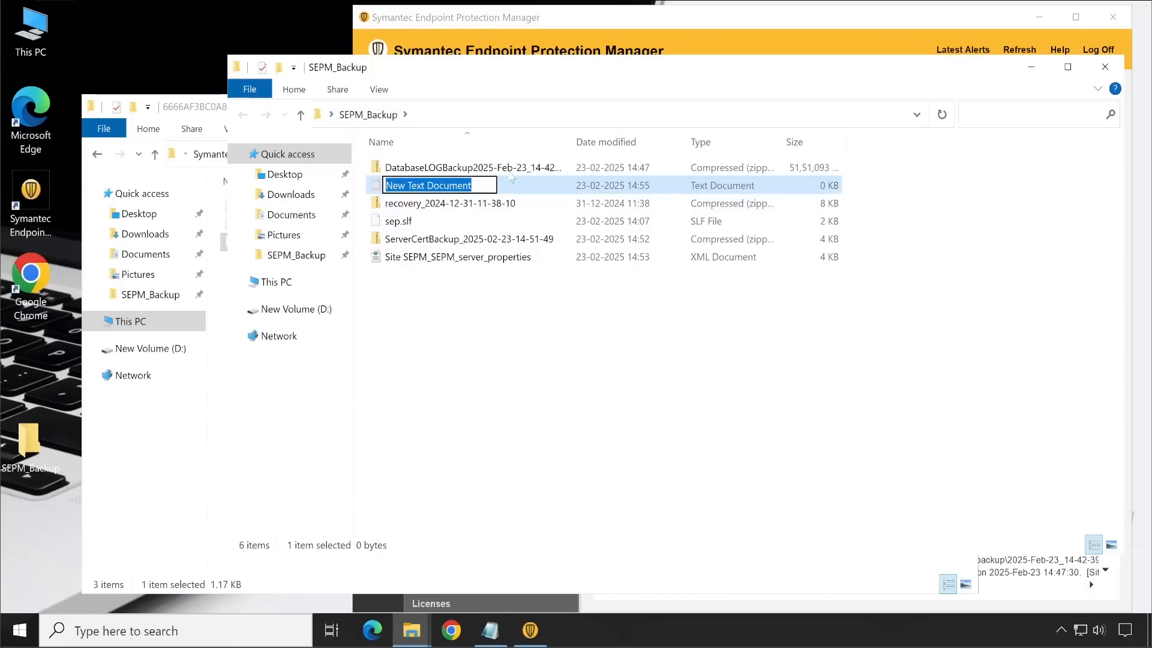
click(531, 192)
double_click(530, 192)
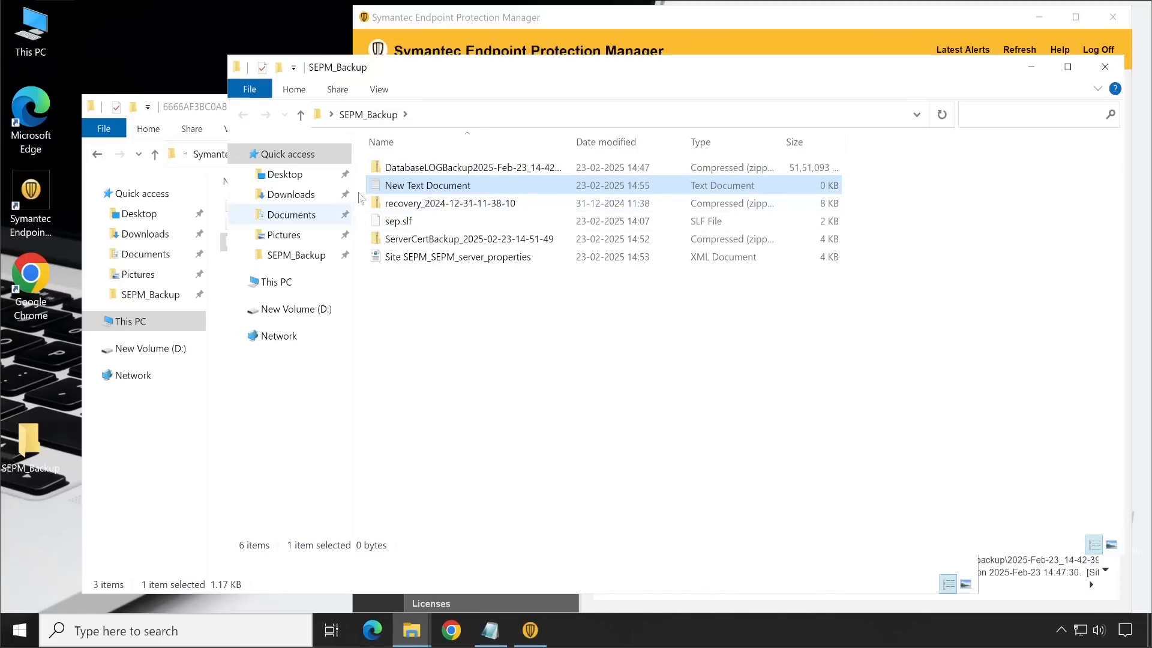
Step: Close the license folder window and move the empty Notepad document aside to make room beside it
drag(323, 347, 709, 227)
click(191, 114)
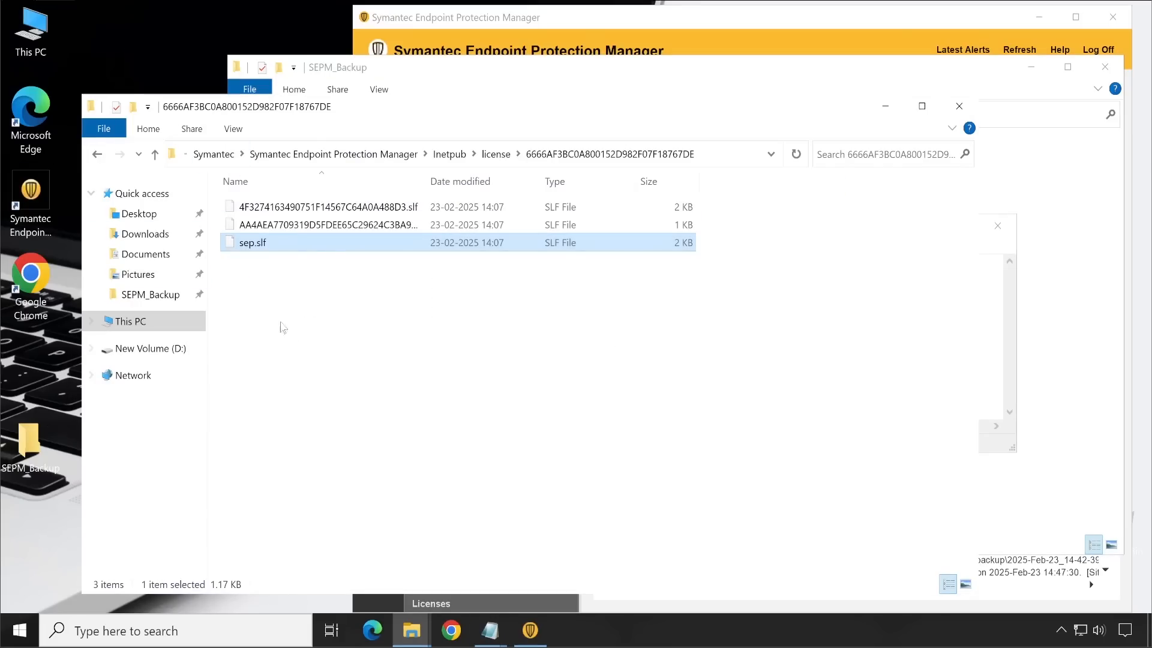
click(959, 106)
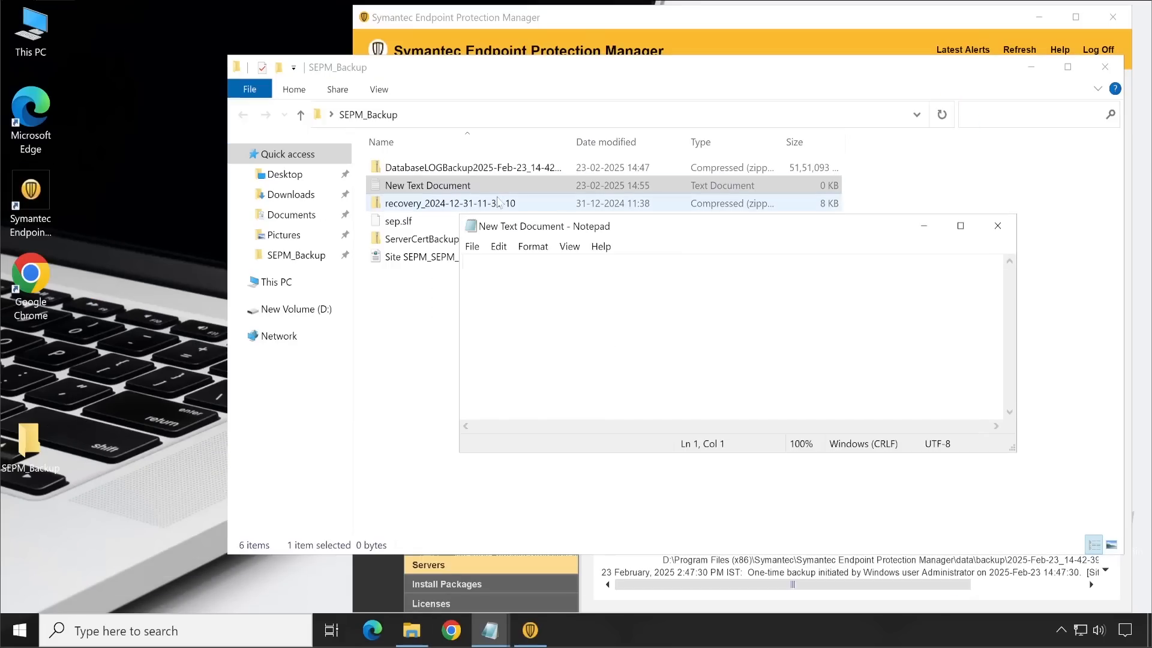
drag(656, 238, 305, 193)
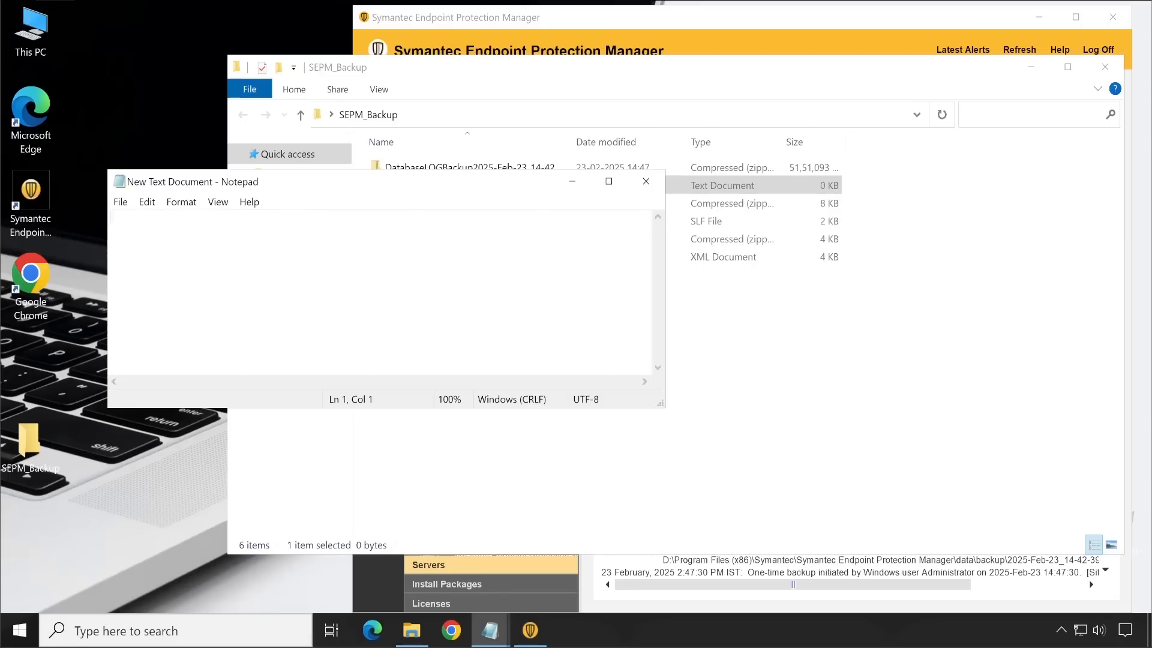
Step: Launch a Command Prompt by running cmd, and move its window beside the Notepad document
right_click(24, 636)
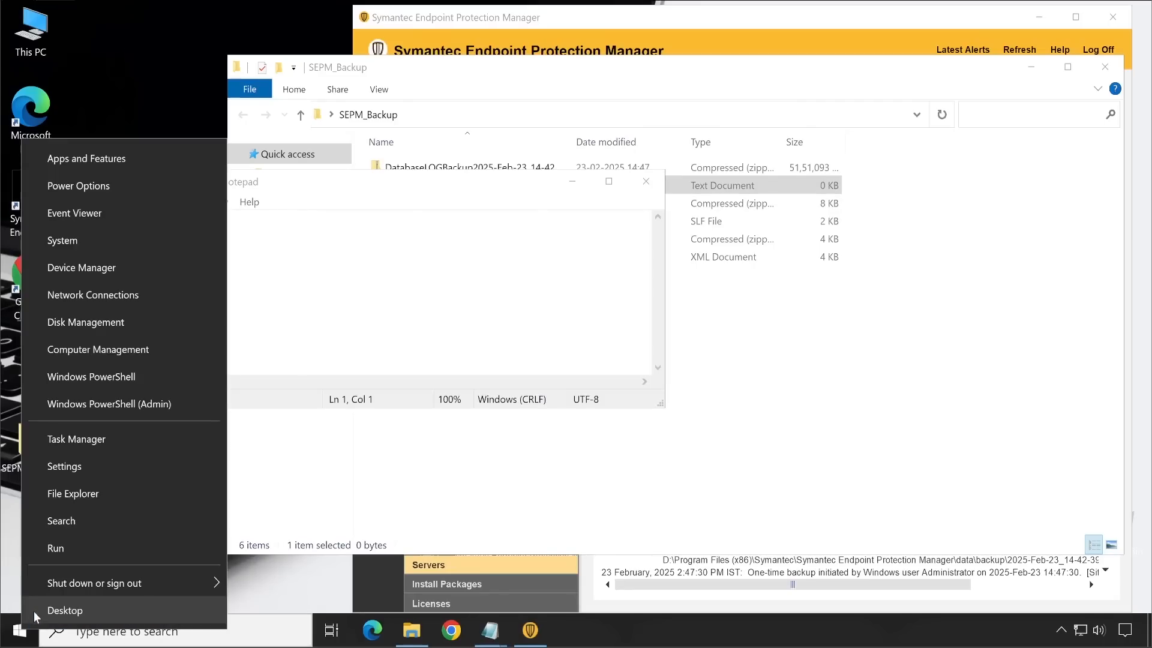
click(66, 548)
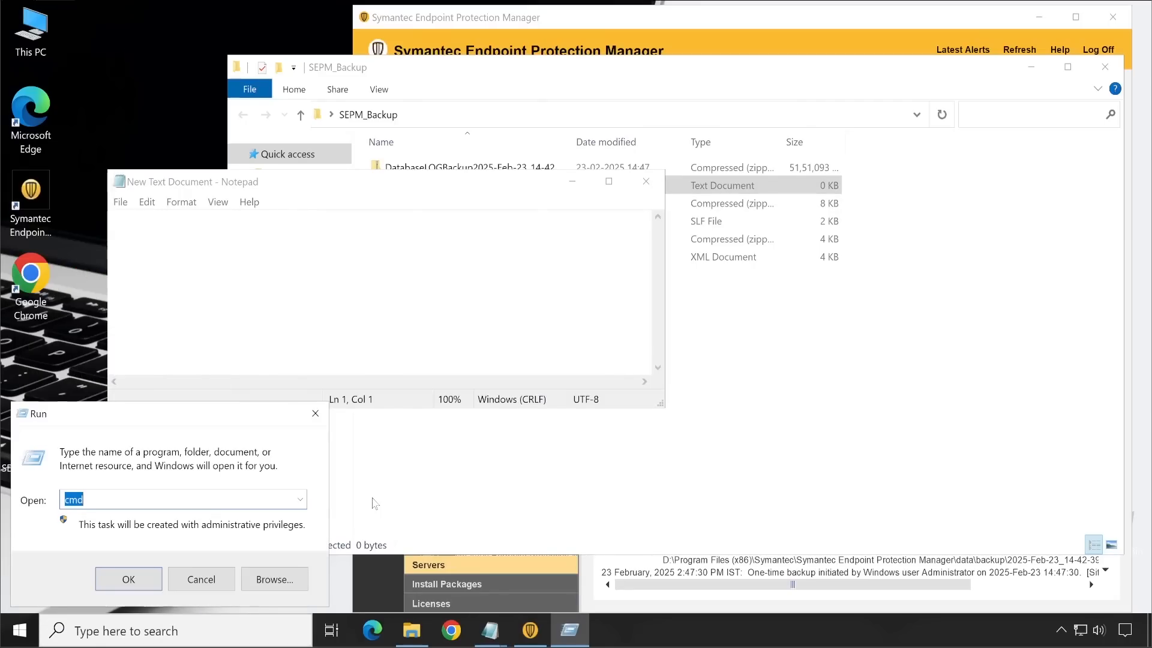
key(Return)
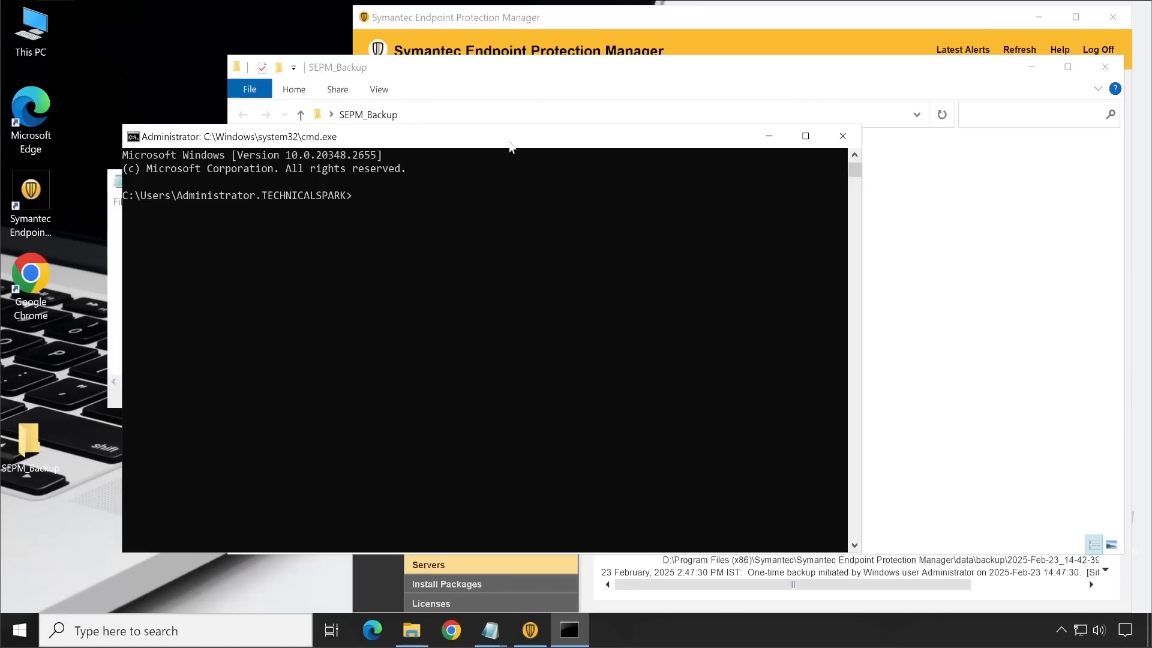
drag(512, 146, 770, 139)
click(746, 275)
Step: Run the hostname and ipconfig /all commands to list the server's name and network configuration
text(hostname)
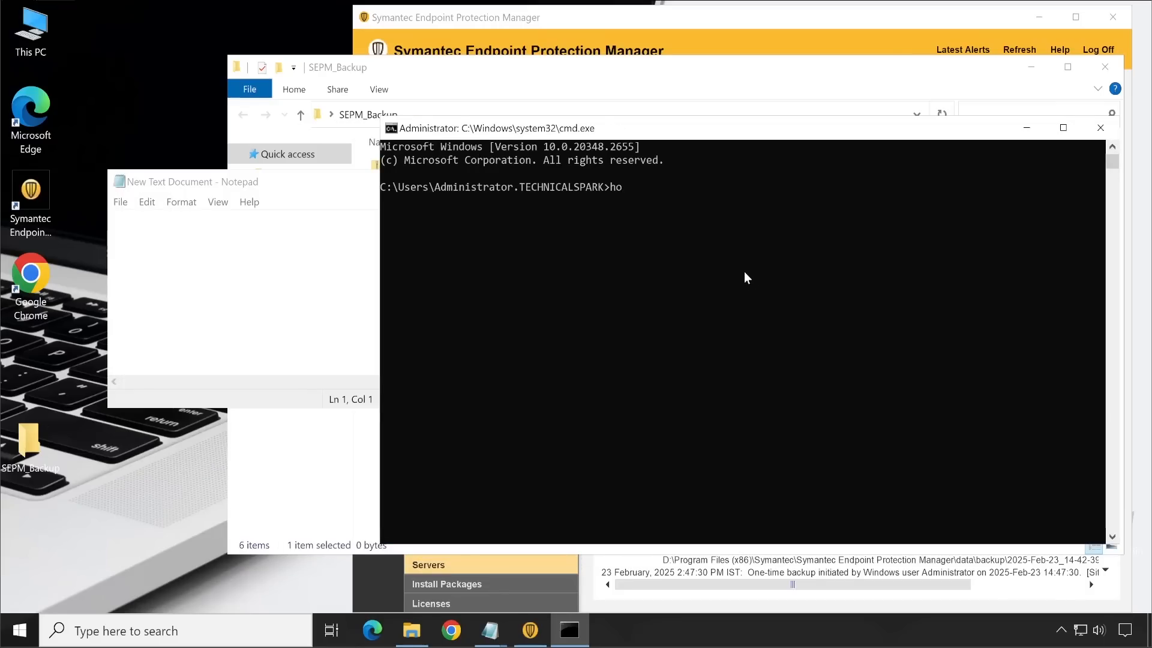
key(Return)
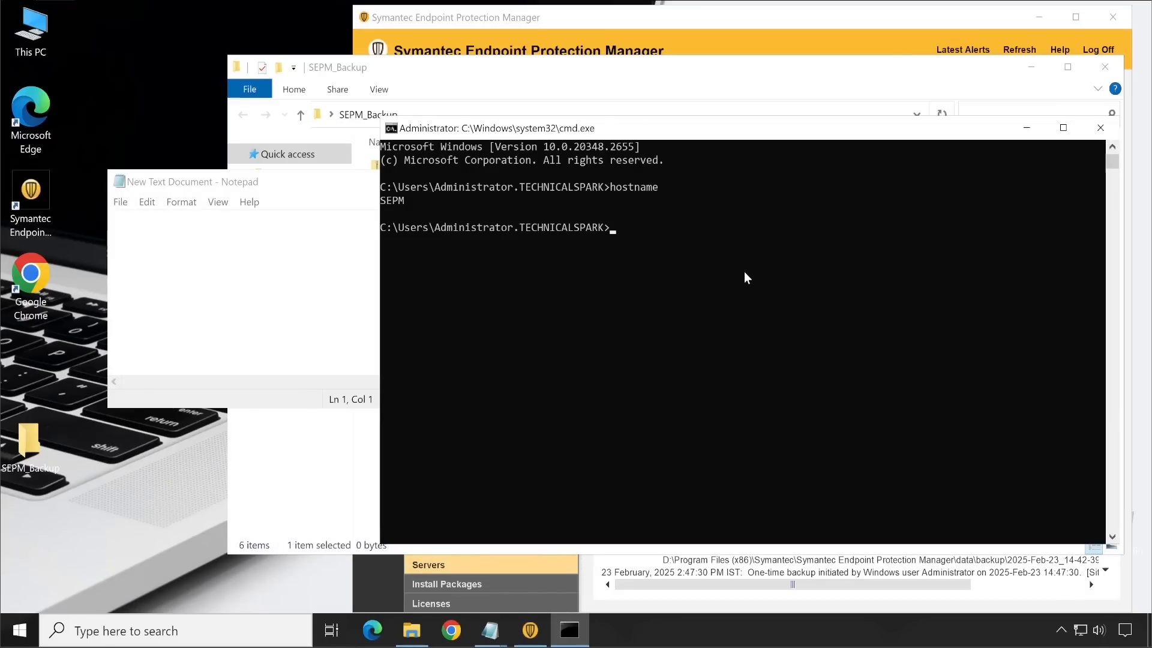
text(ipconfig /all)
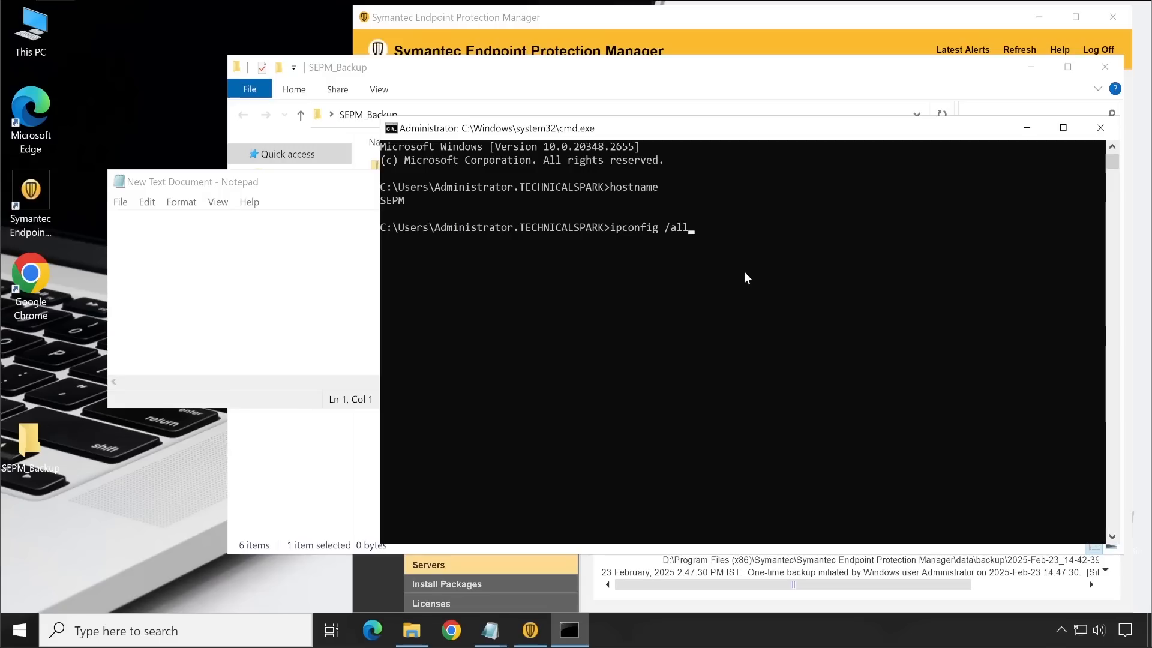
key(Return)
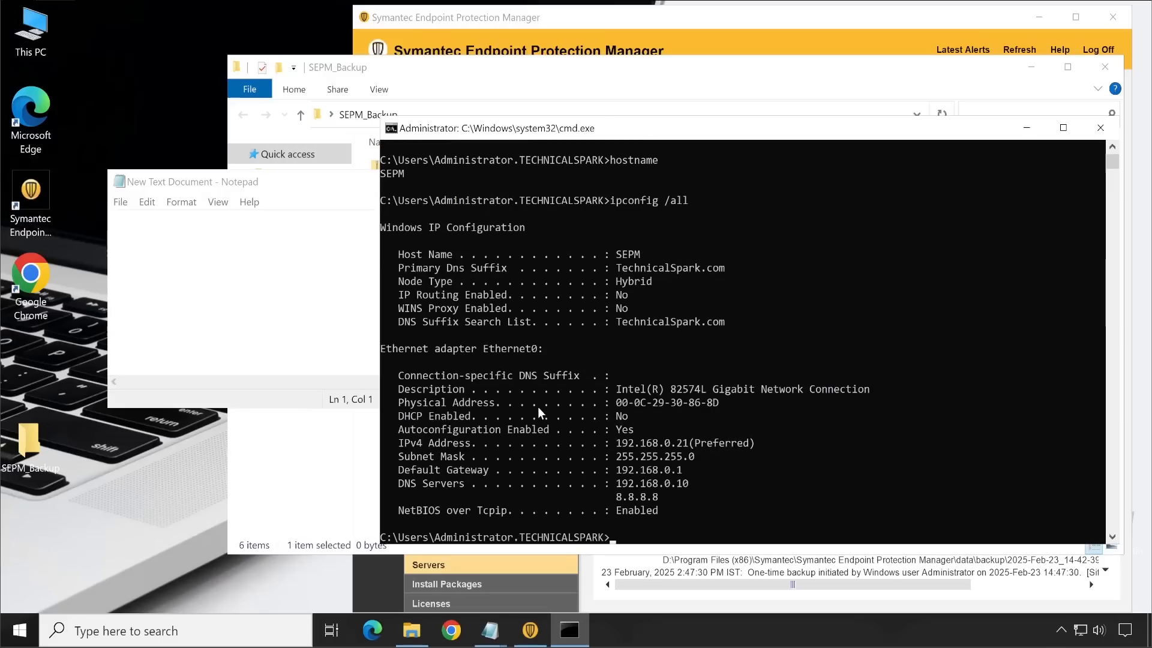
Step: Copy the lines from IPv4 Address through DNS Servers in the ipconfig output into the Notepad document
scroll(538, 406, down, 2)
click(395, 362)
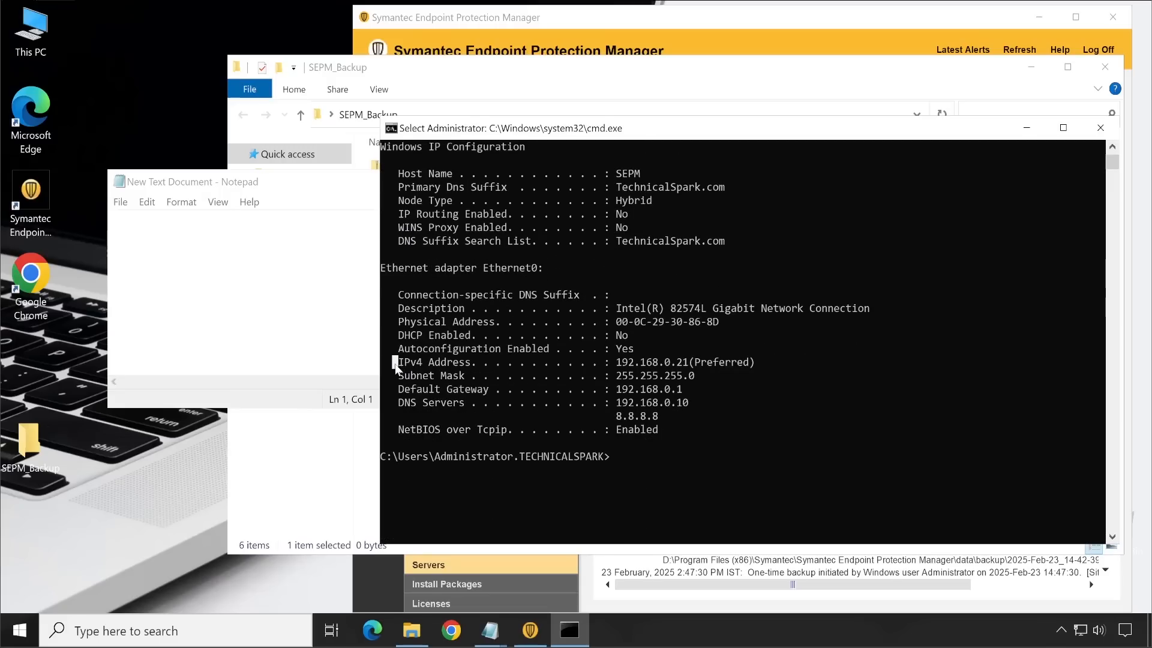
drag(395, 362, 755, 416)
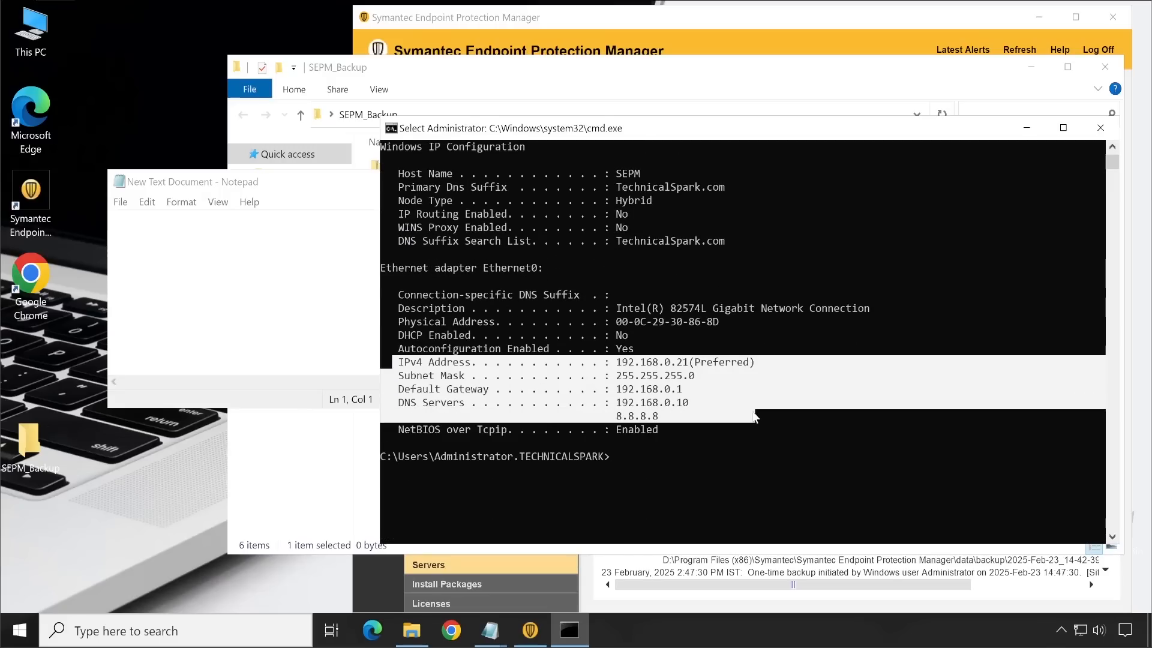
right_click(693, 406)
click(312, 312)
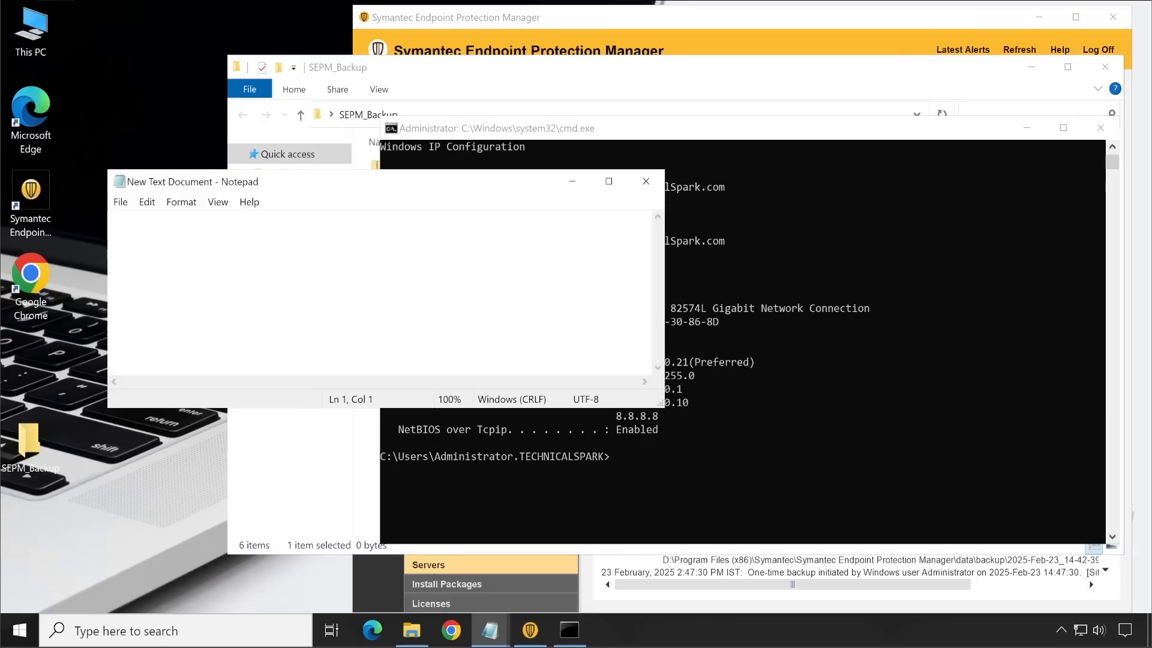
text(IPv4 Address. . . . . . . . . . . : 192.168.0.21(Preferred)    Subnet Mask . . . . . . . . . . . : 255.255.255.0    Default Gateway . . . . . . . . . : 192.168.0.1    DNS Servers . . . . . . . . . . . : 192.168.0.10                                        8.8.8.8)
Step: Copy the Host Name and Primary Dns Suffix lines from the Command Prompt output into Notepad above the IP details
click(755, 239)
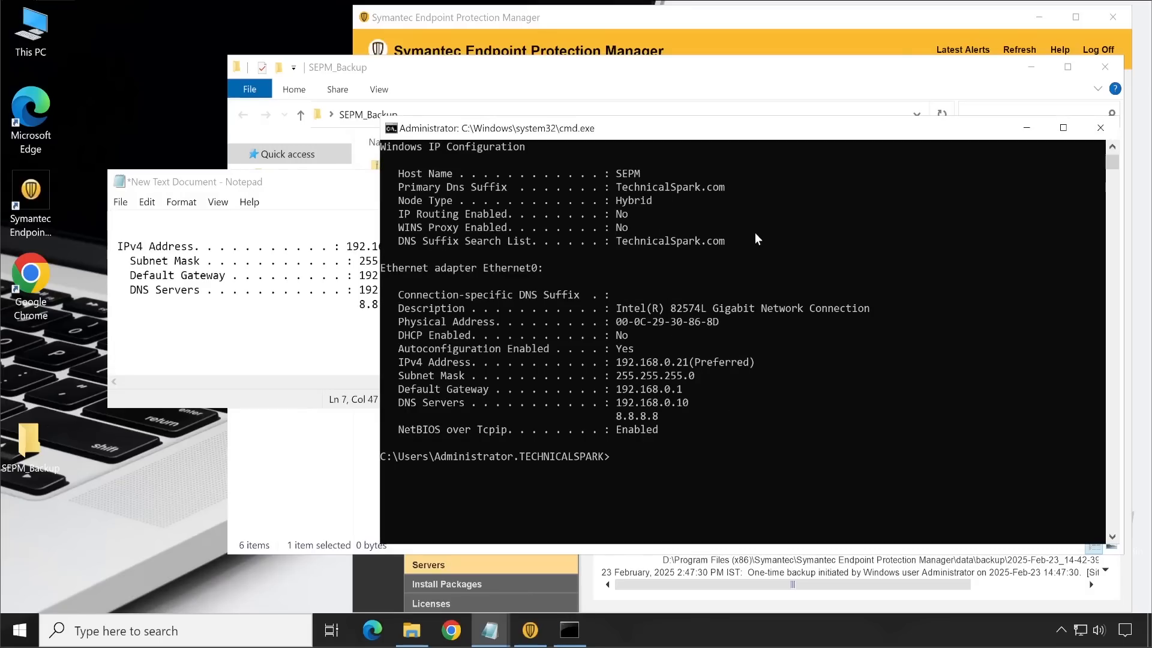
scroll(755, 237, up, 3)
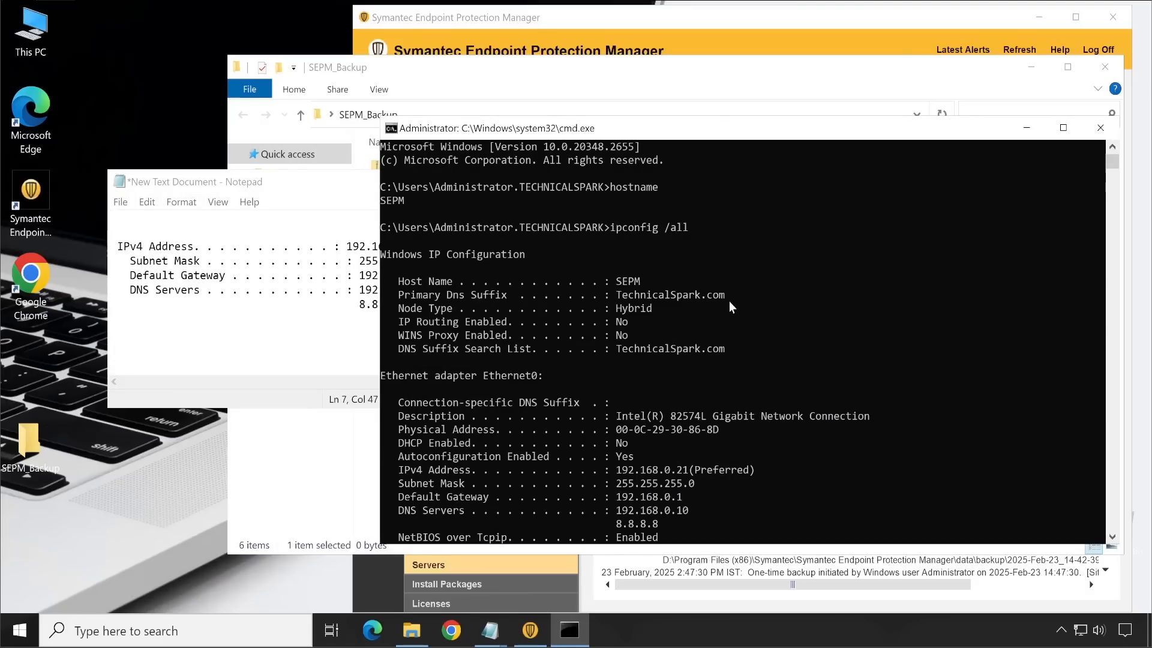
drag(730, 297, 385, 285)
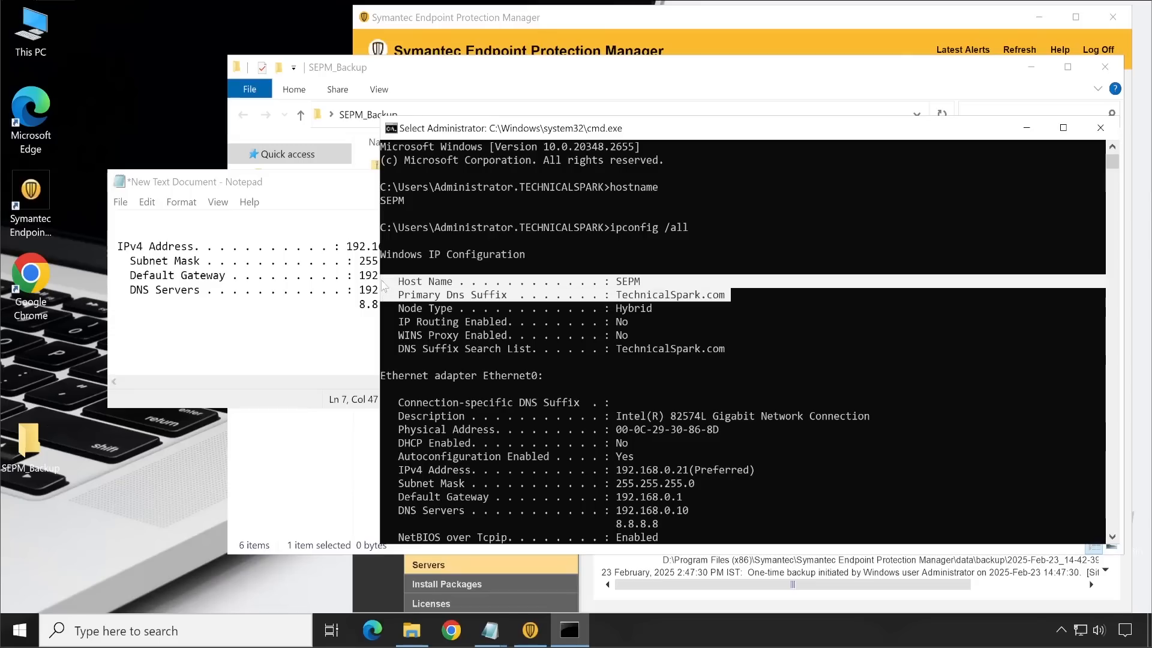
key(ctrl+c)
click(182, 202)
click(145, 238)
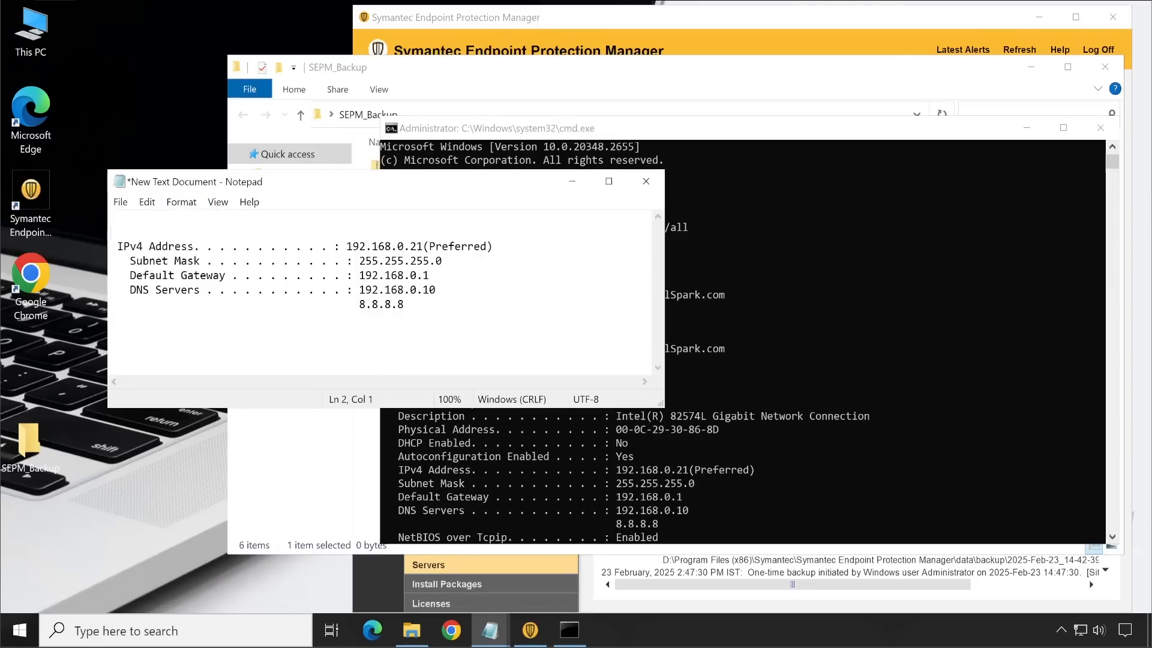
key(ctrl+v)
key(Return)
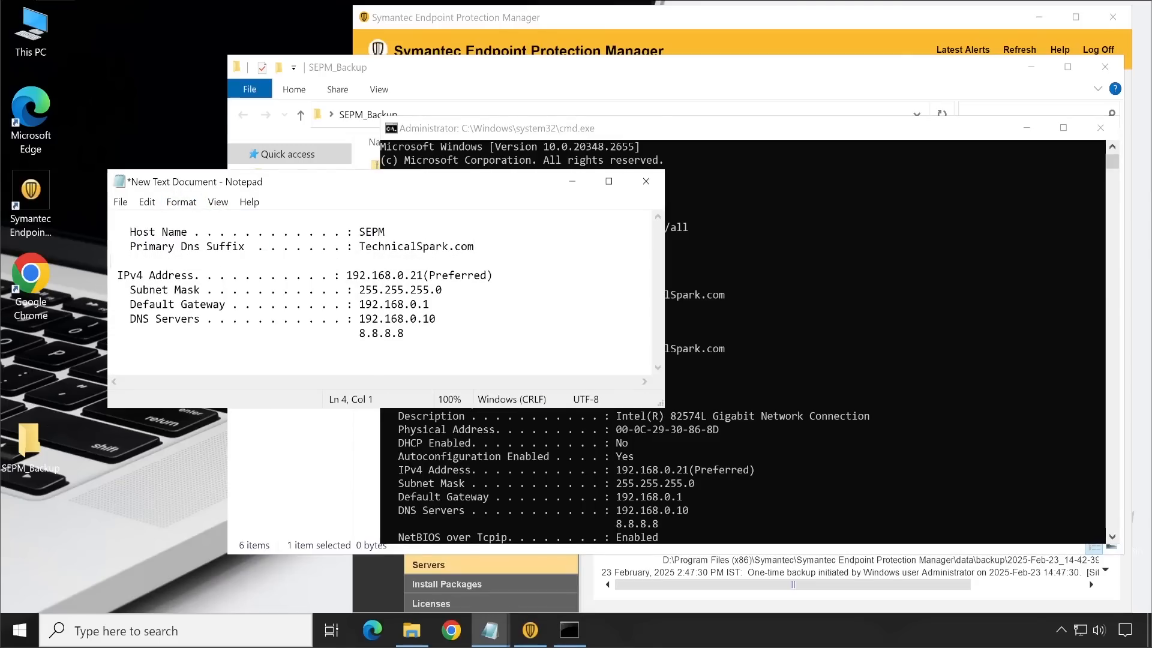
Step: Save the text document and close both Notepad and the Command Prompt
click(120, 202)
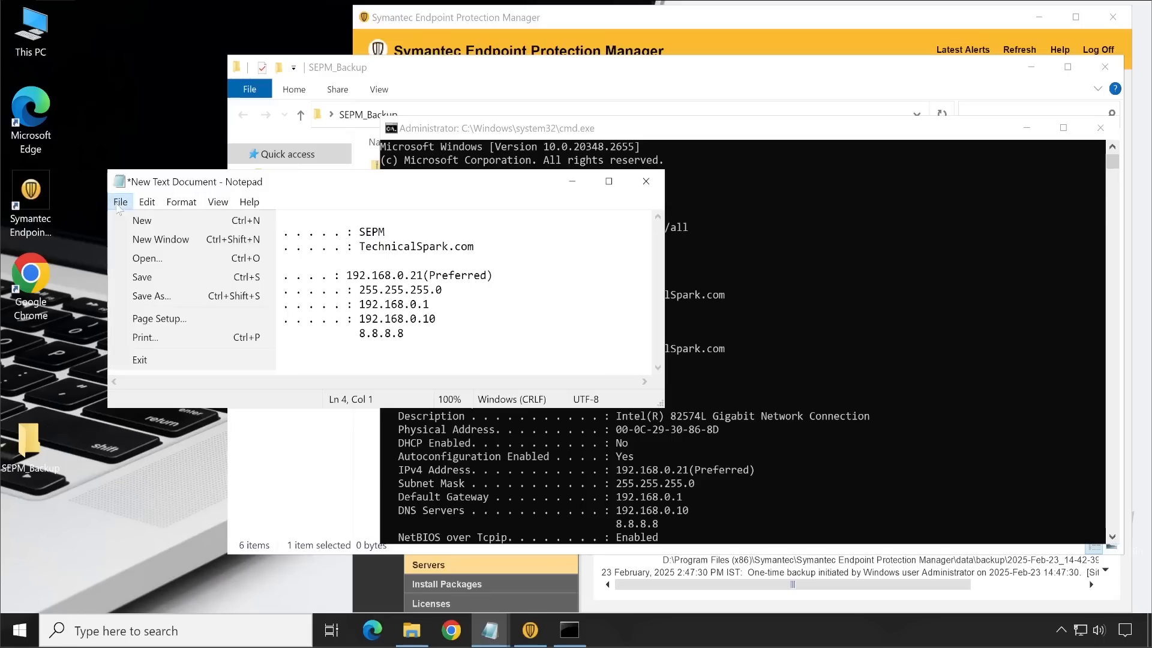
click(147, 290)
click(646, 181)
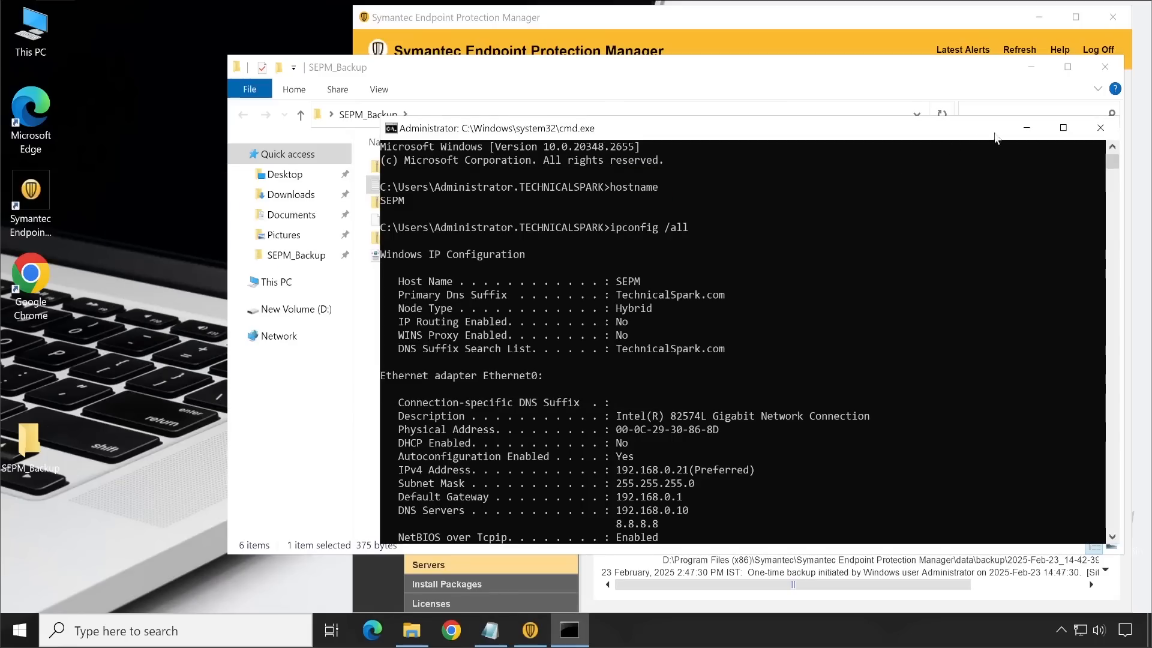
click(1101, 128)
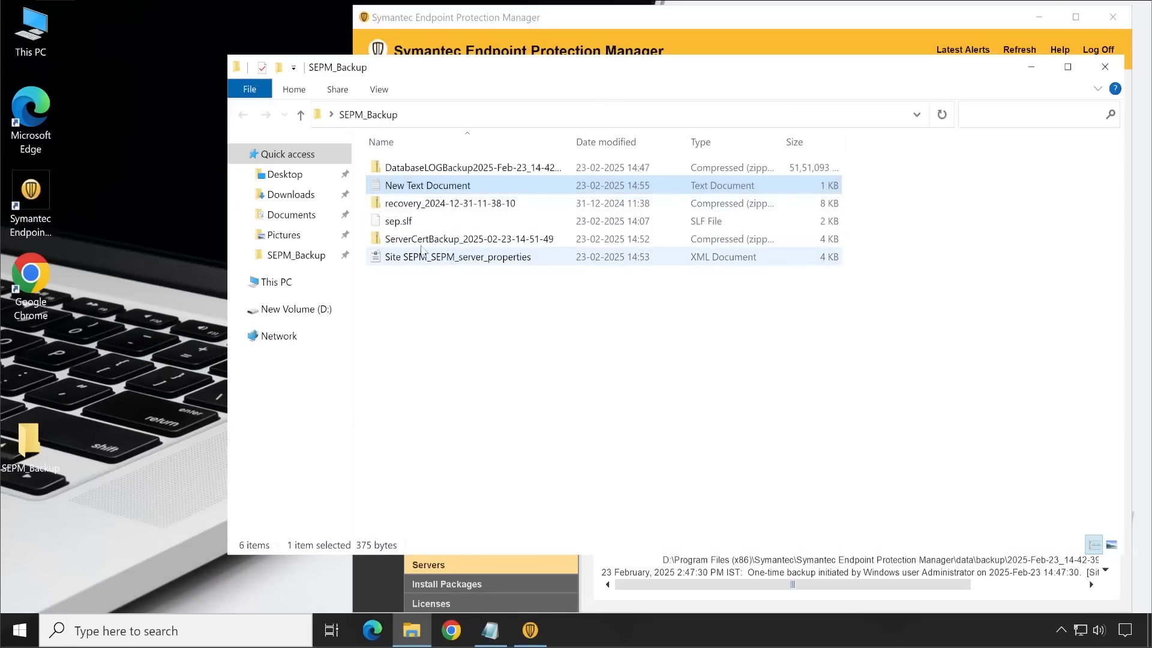
Step: Rename New Text Document in the SEPM_Backup folder as Server Infomration
click(426, 186)
text(Server)
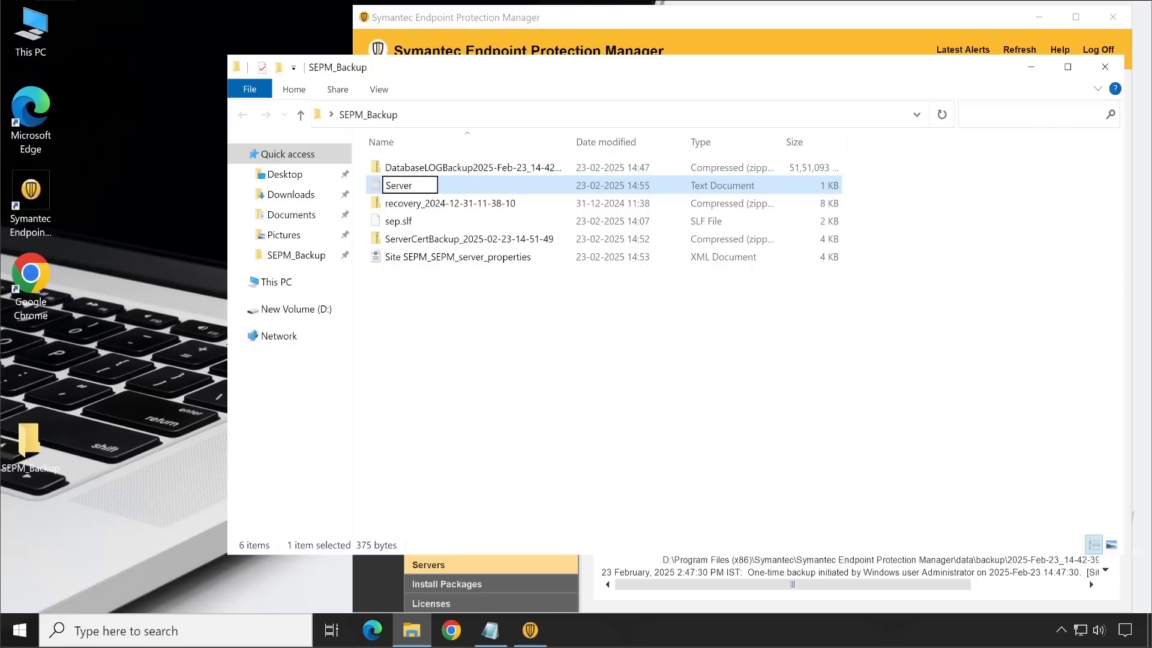
text( Infomratio)
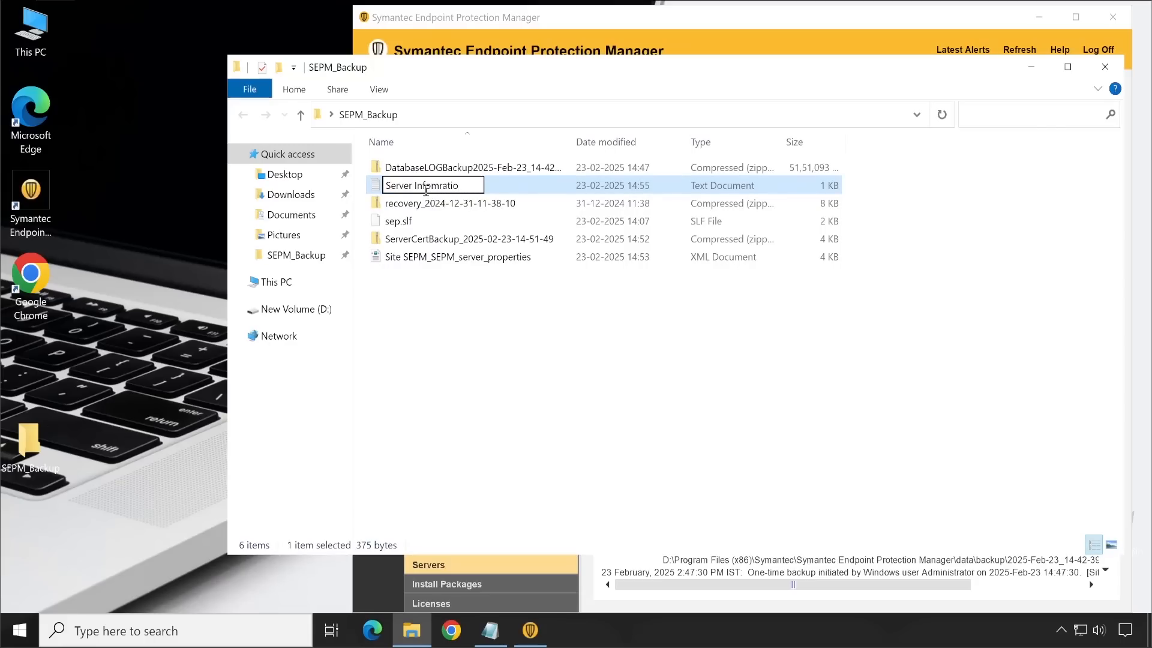
text(n)
key(Return)
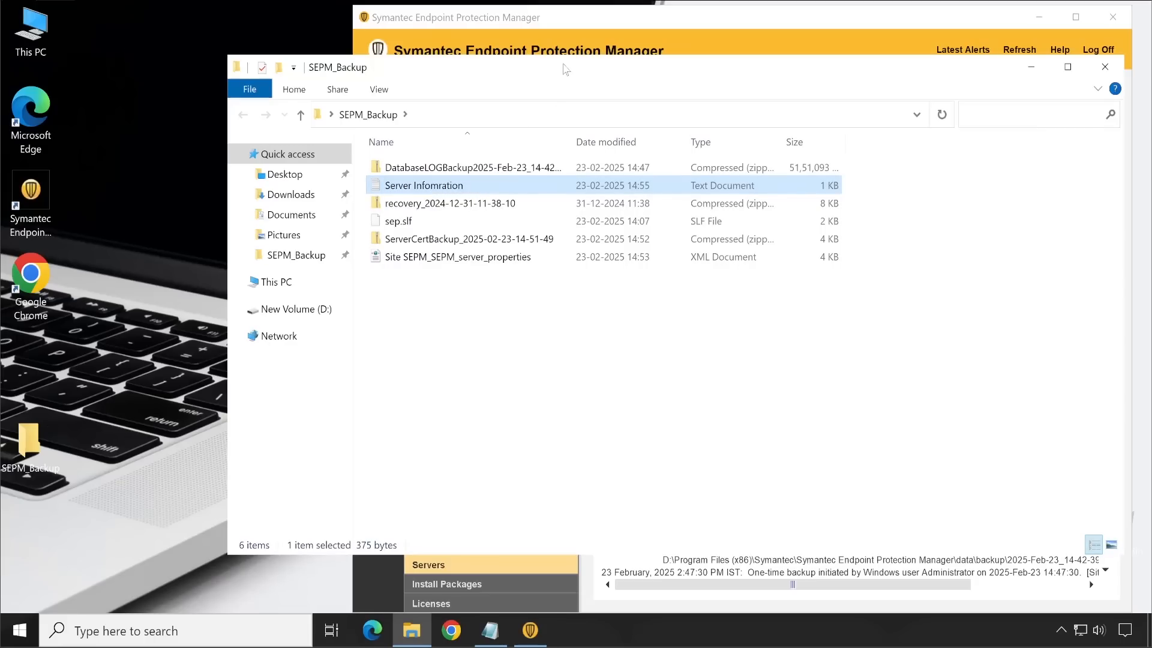
Step: Move the SEPM_Backup window aside and display the Virus and Spyware Protection policies in Symantec Endpoint Protection Manager with a wider Name column
drag(565, 69, 453, 102)
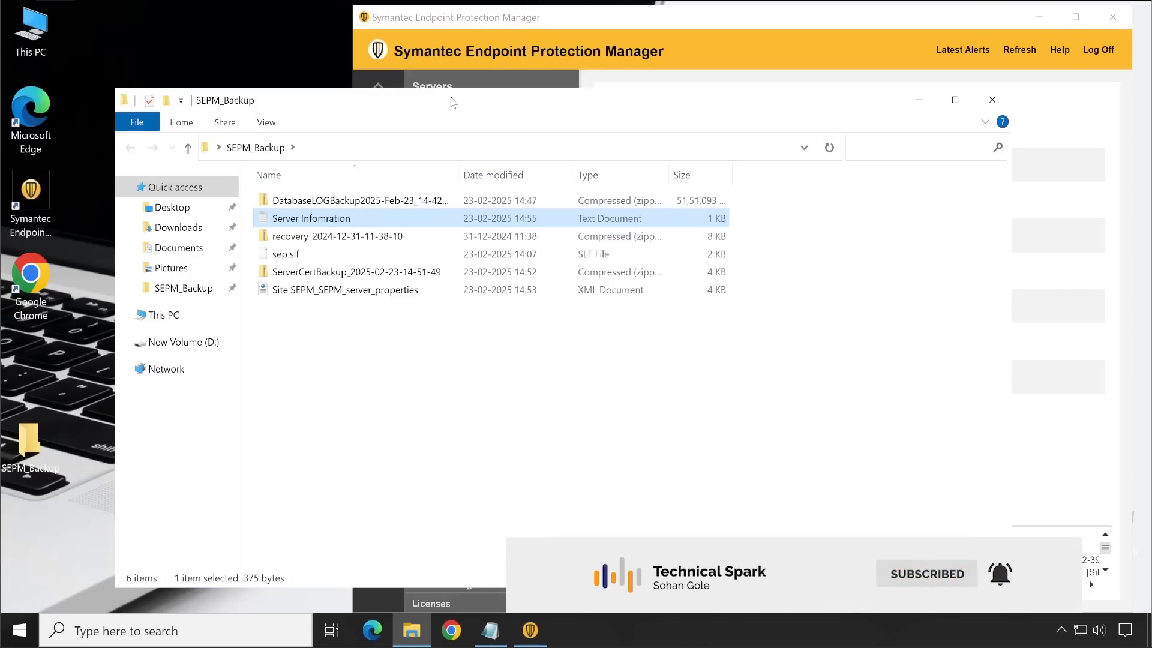
click(706, 7)
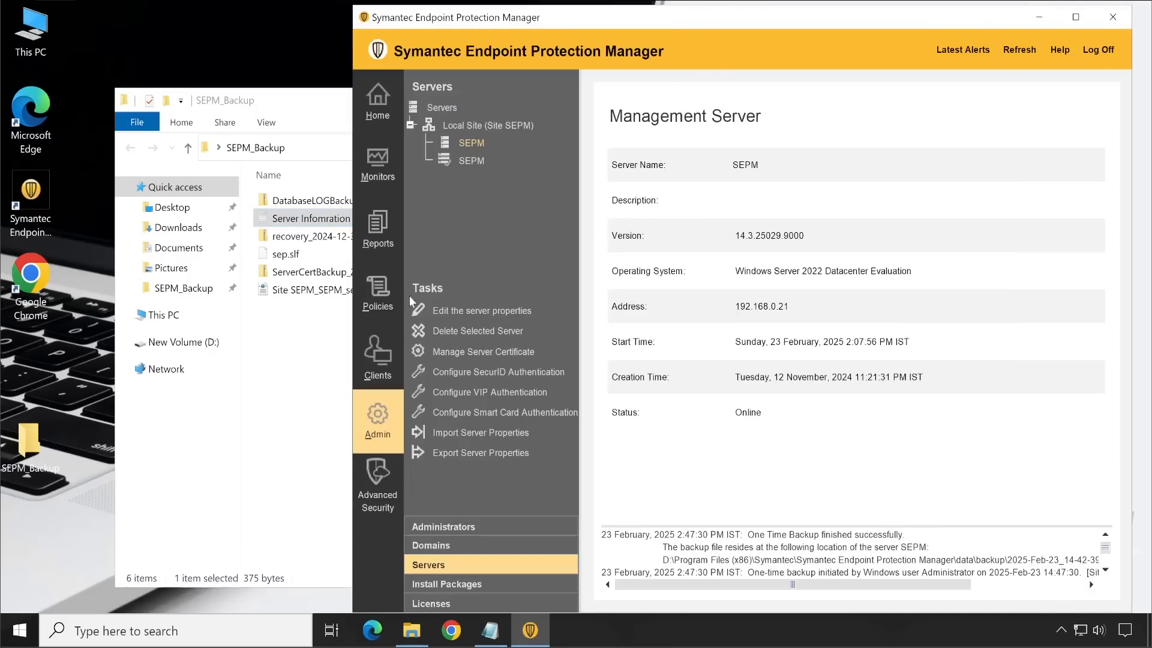
click(379, 306)
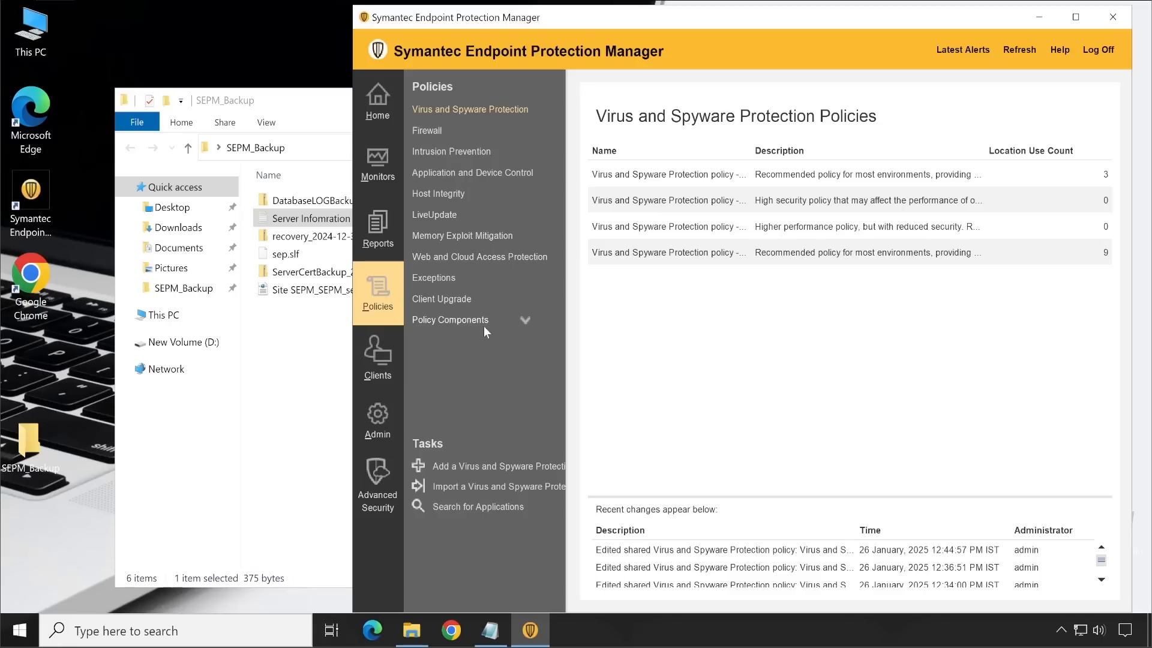
click(525, 321)
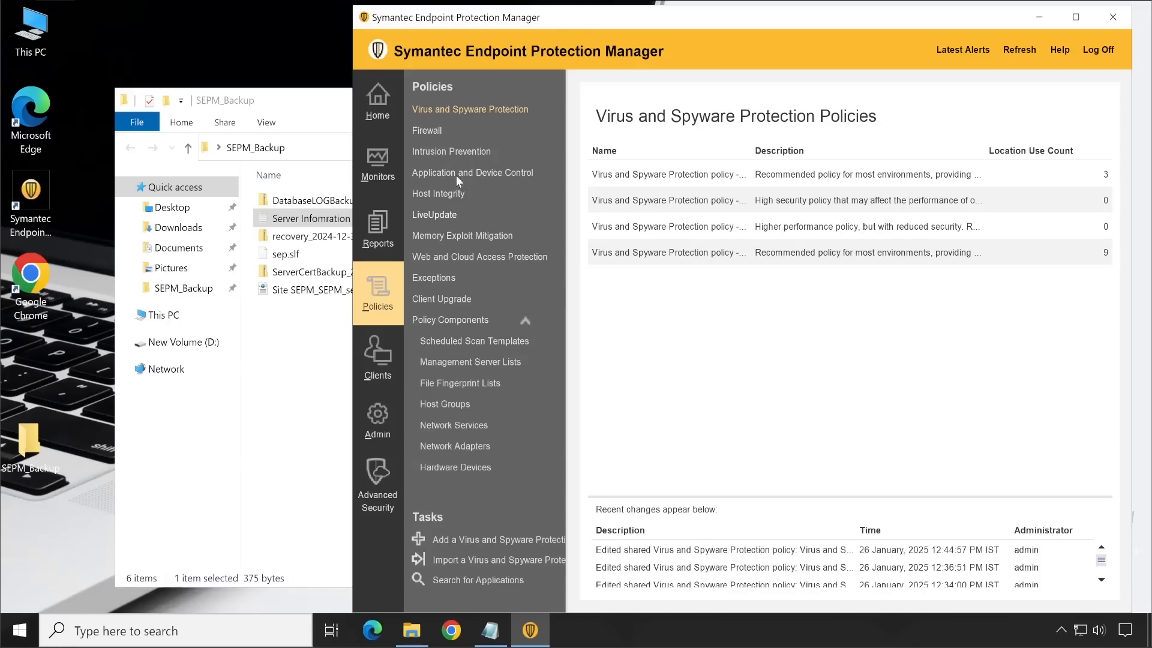
click(669, 256)
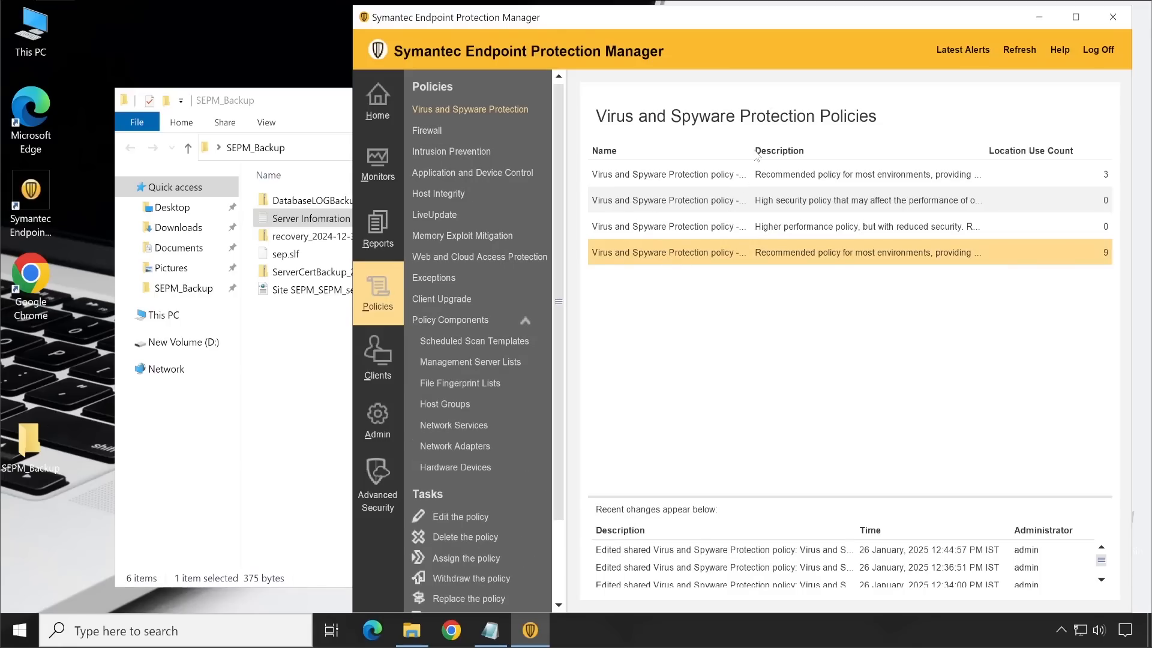
drag(748, 152, 832, 152)
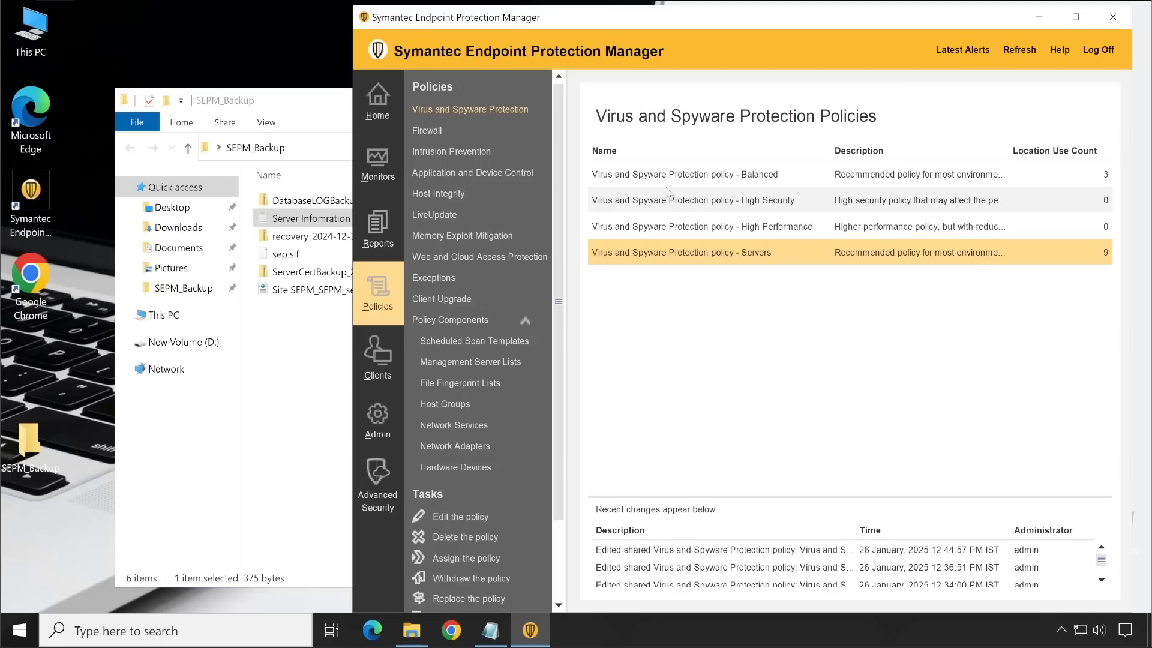
Step: Start exporting the Virus and Spyware Protection policy - Servers, browsing to the SEPM_Backup folder on the Desktop as the destination
click(669, 174)
click(671, 207)
click(672, 228)
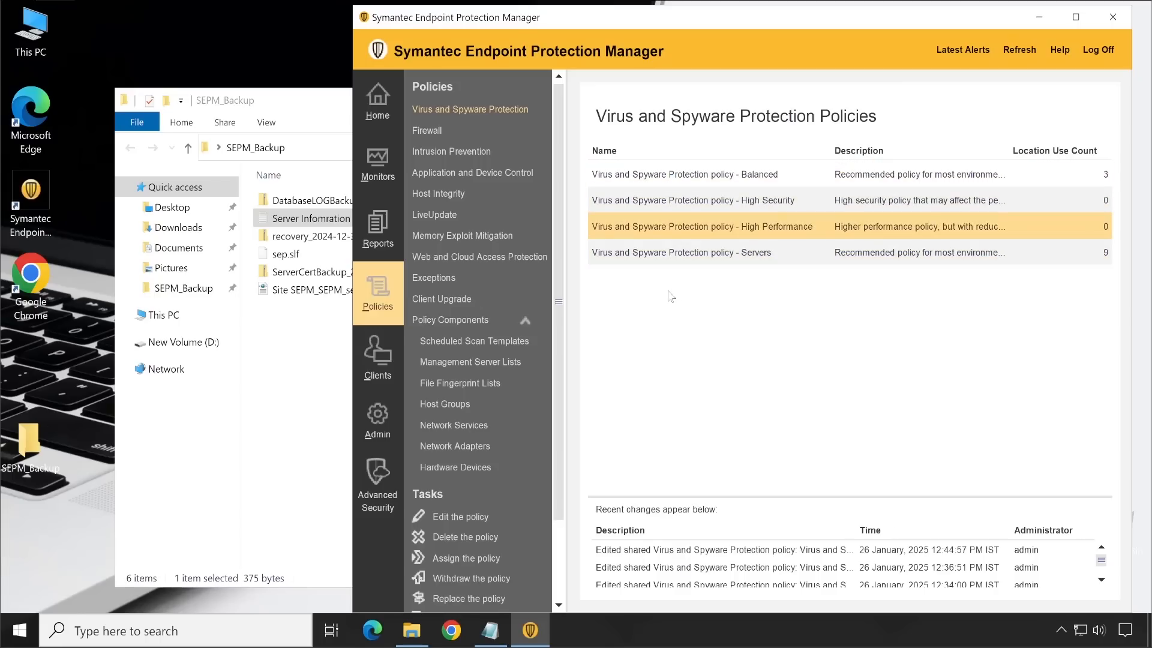
click(672, 257)
right_click(671, 257)
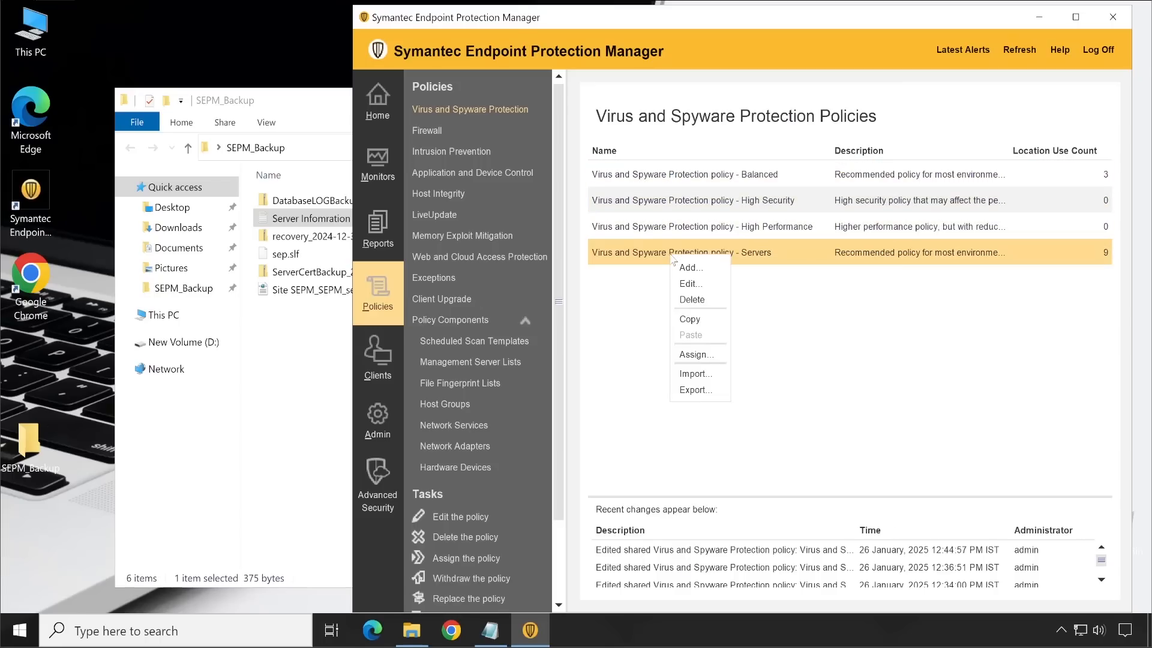
click(698, 390)
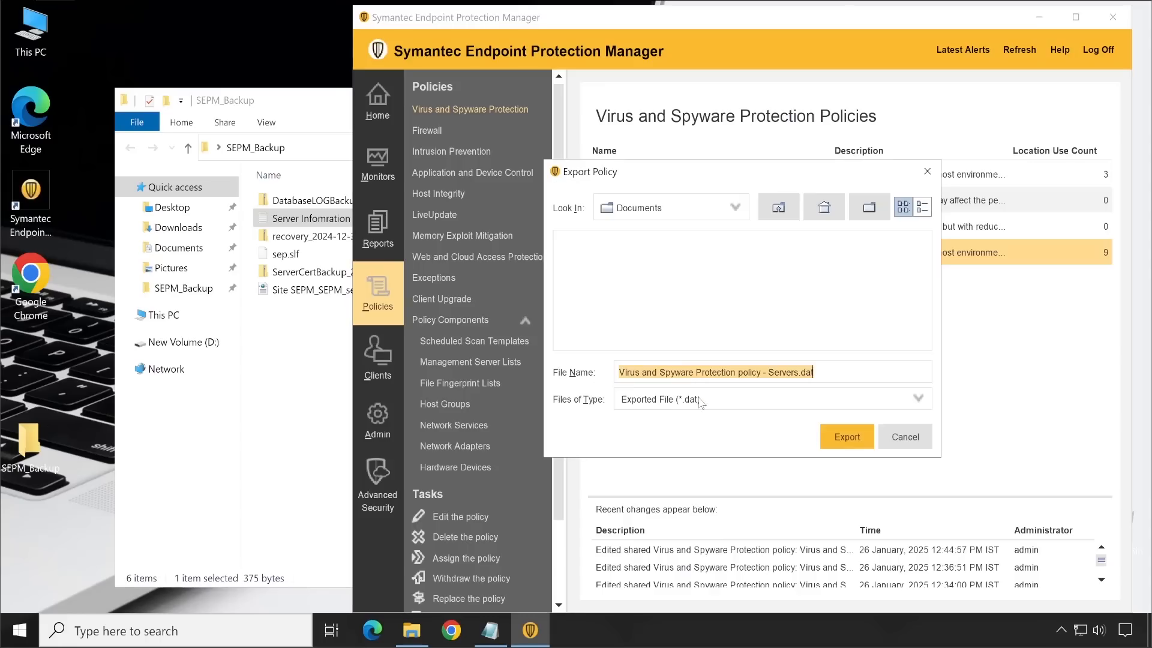
click(779, 207)
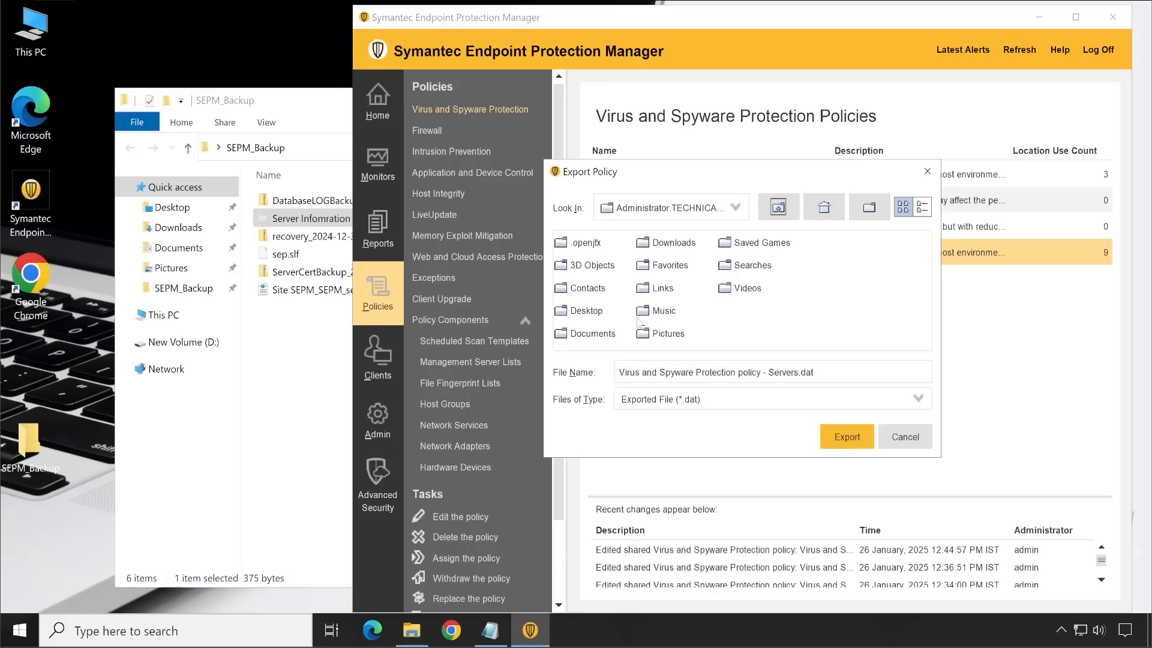
double_click(584, 311)
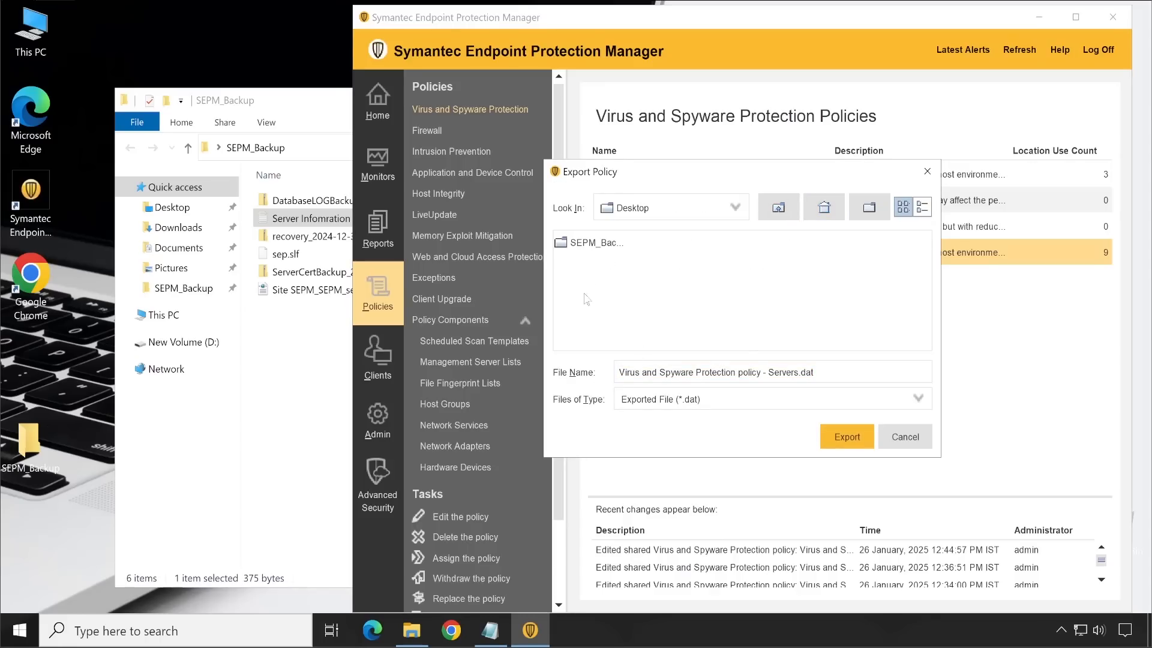
click(592, 252)
click(847, 437)
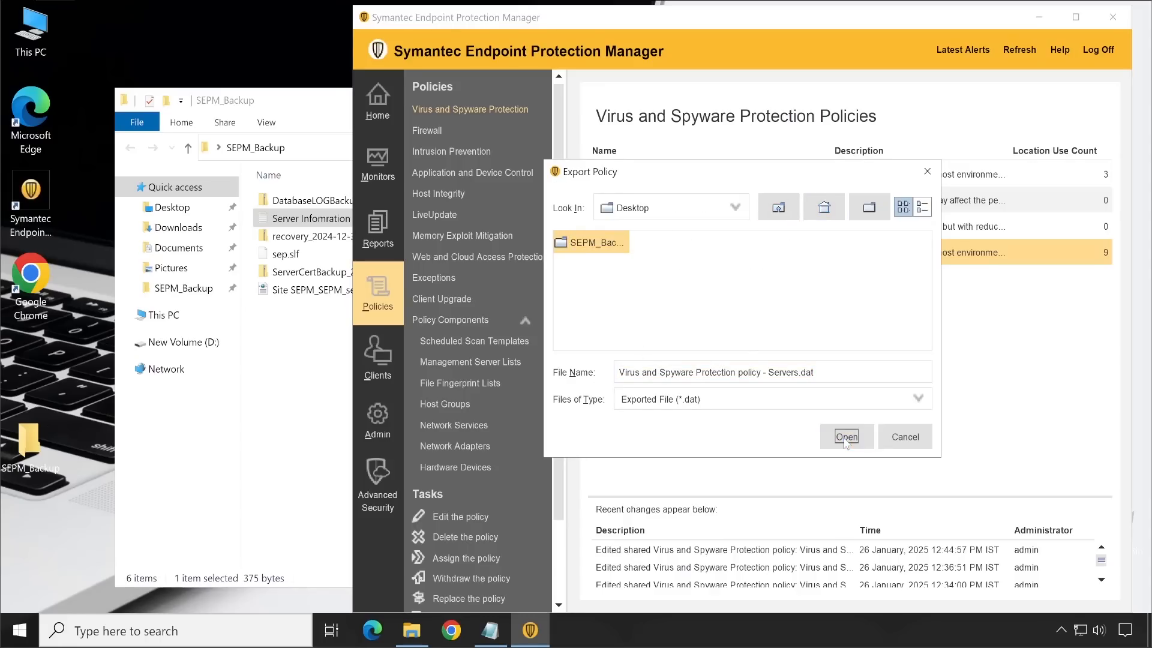
Step: Create a folder named Virus and Spyware Policy inside SEPM_Backup and export the Servers policy into it as a .dat file
click(869, 210)
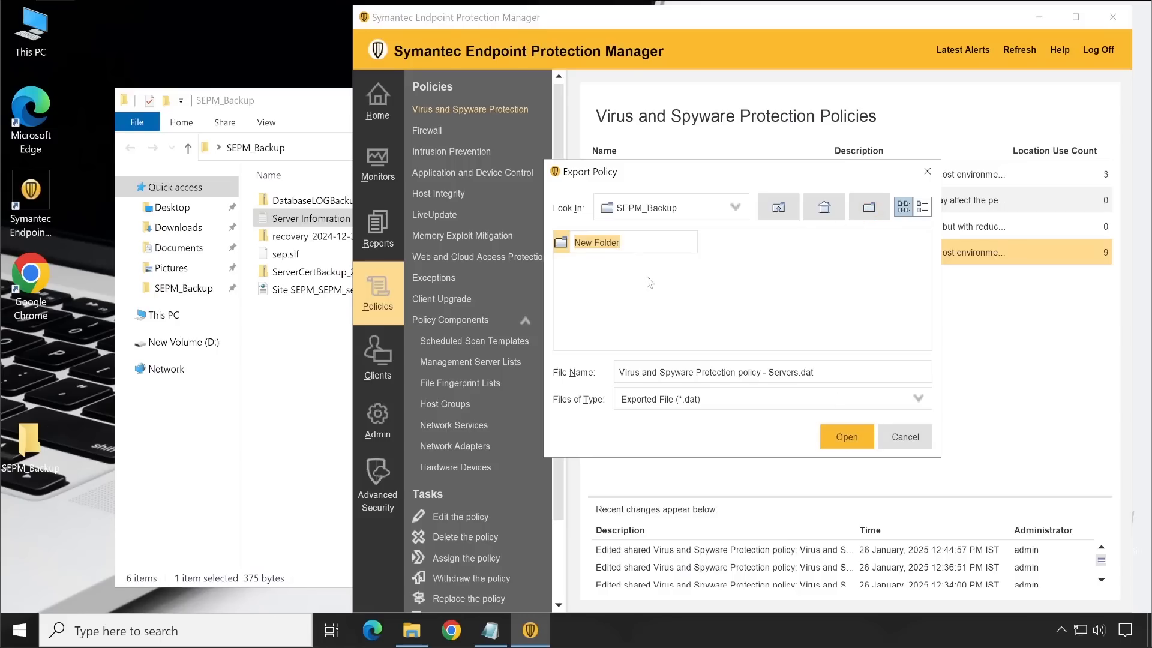
text(Virus and Sp)
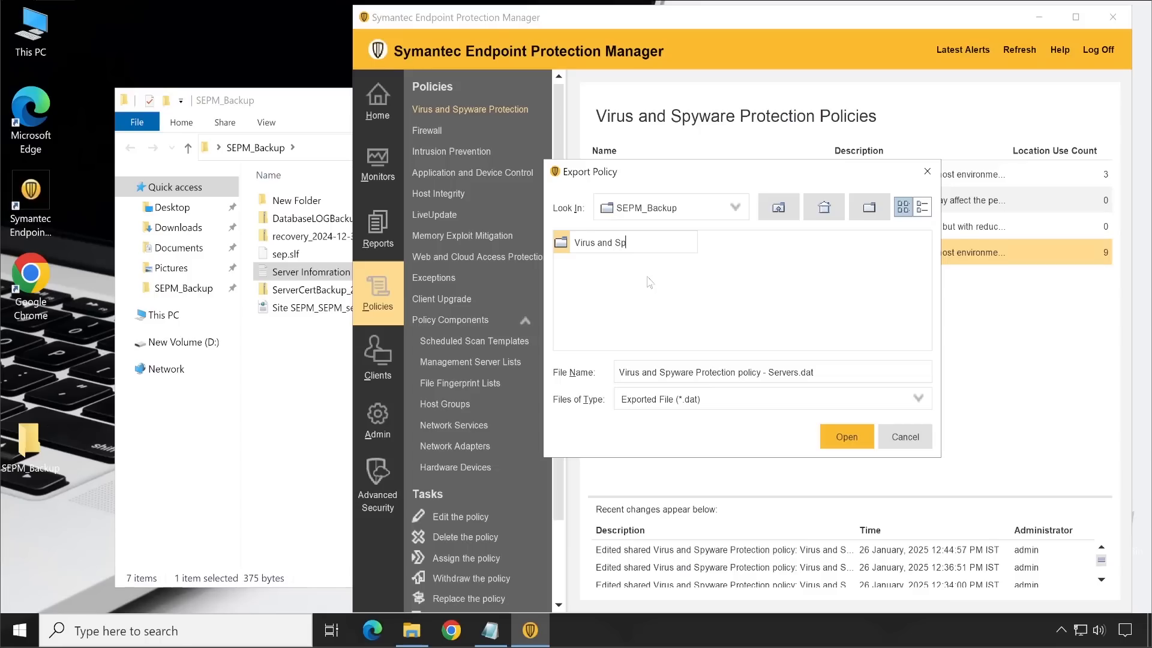
text(yware Policy)
click(847, 437)
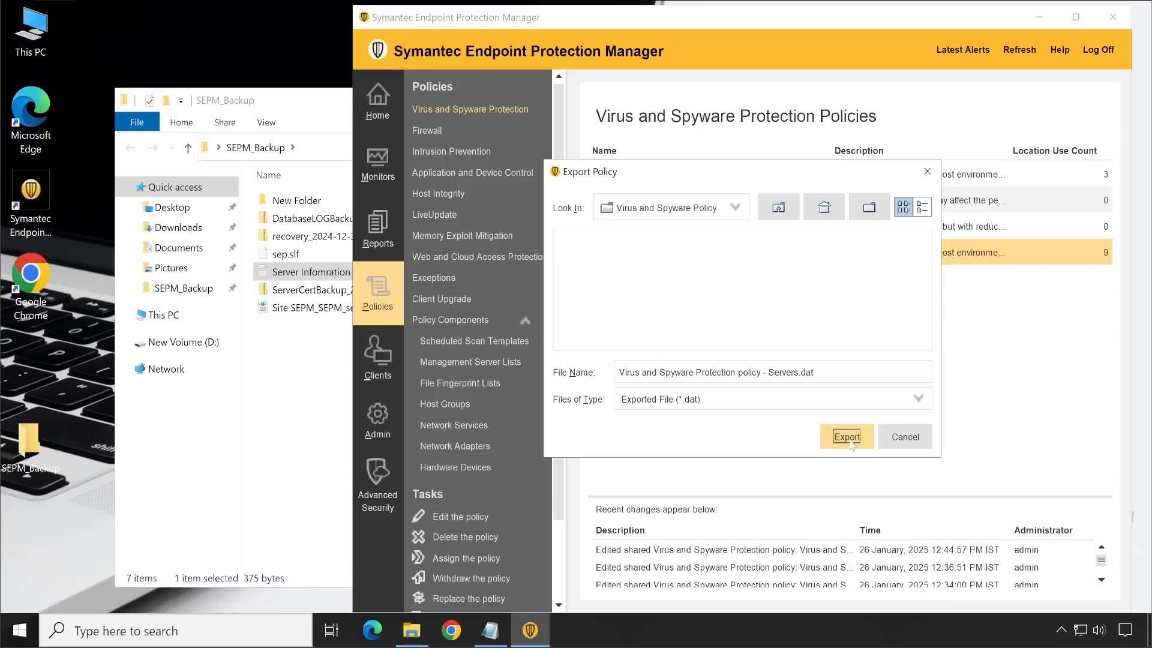
click(847, 437)
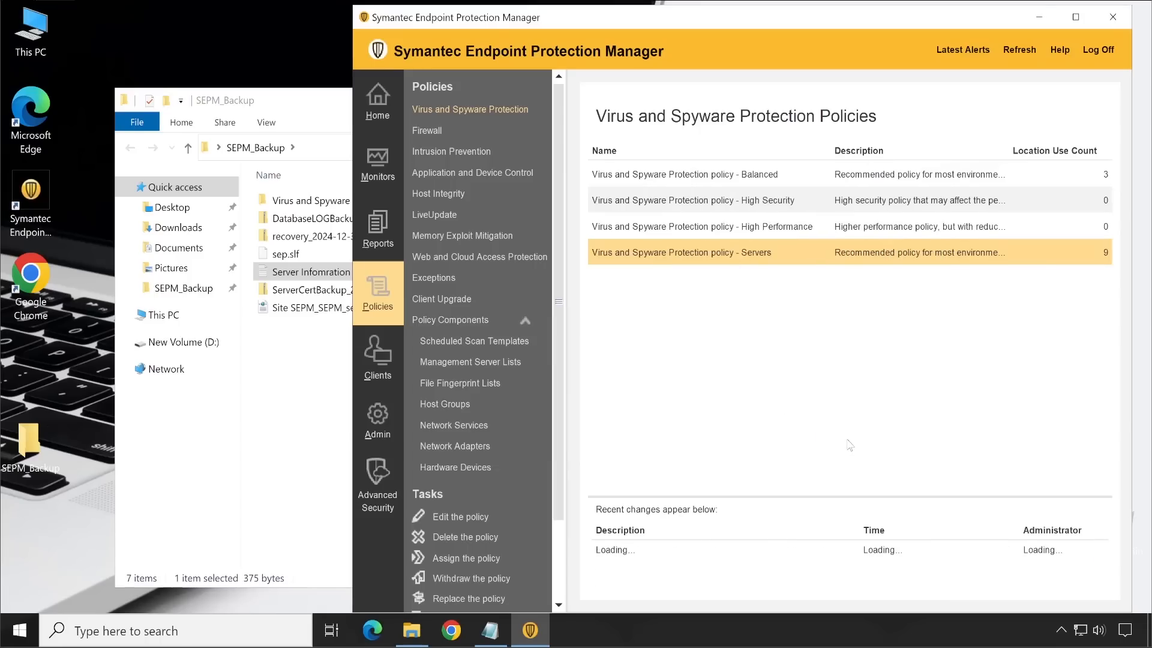
Step: Open the Virus and Spyware Policy folder in File Explorer to check for the exported policy file
click(281, 395)
click(321, 204)
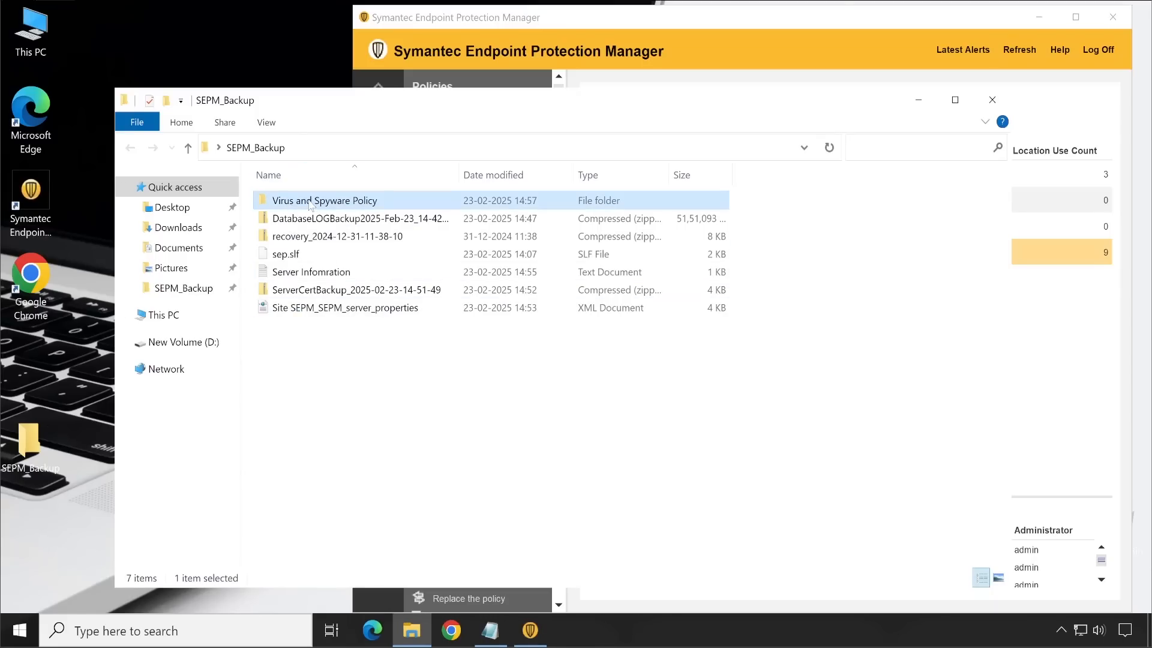
double_click(311, 205)
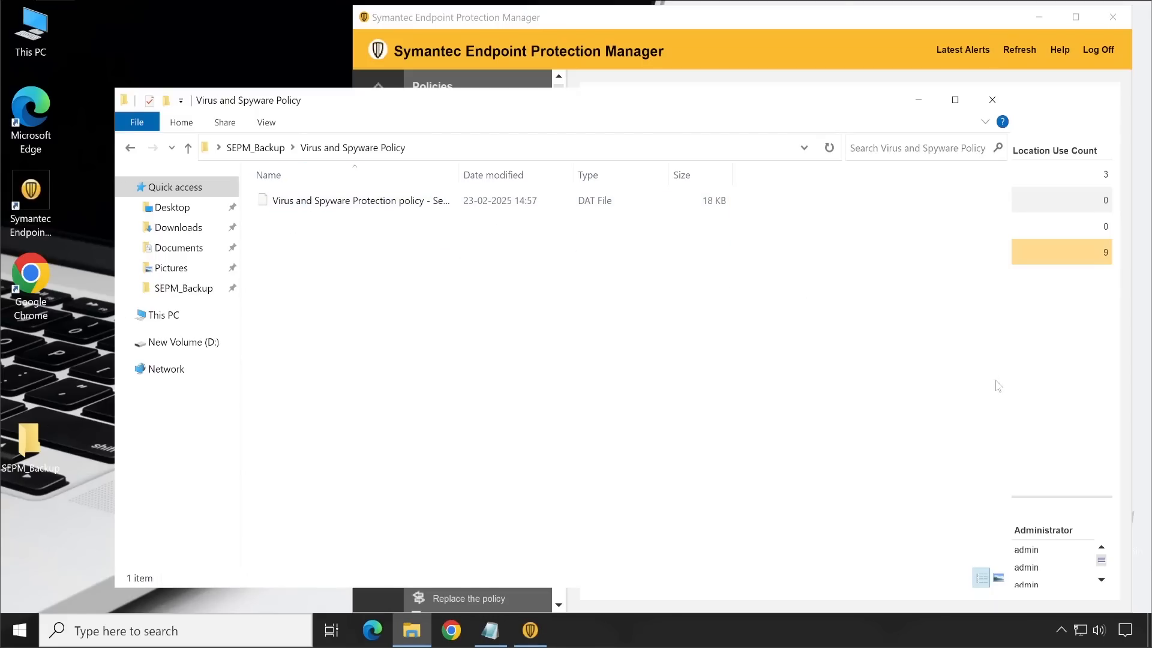
Step: Export the Spark Application and Device Control policy from Symantec Endpoint Protection Manager as a .dat file into the Virus and Spyware Policy folder
click(1083, 394)
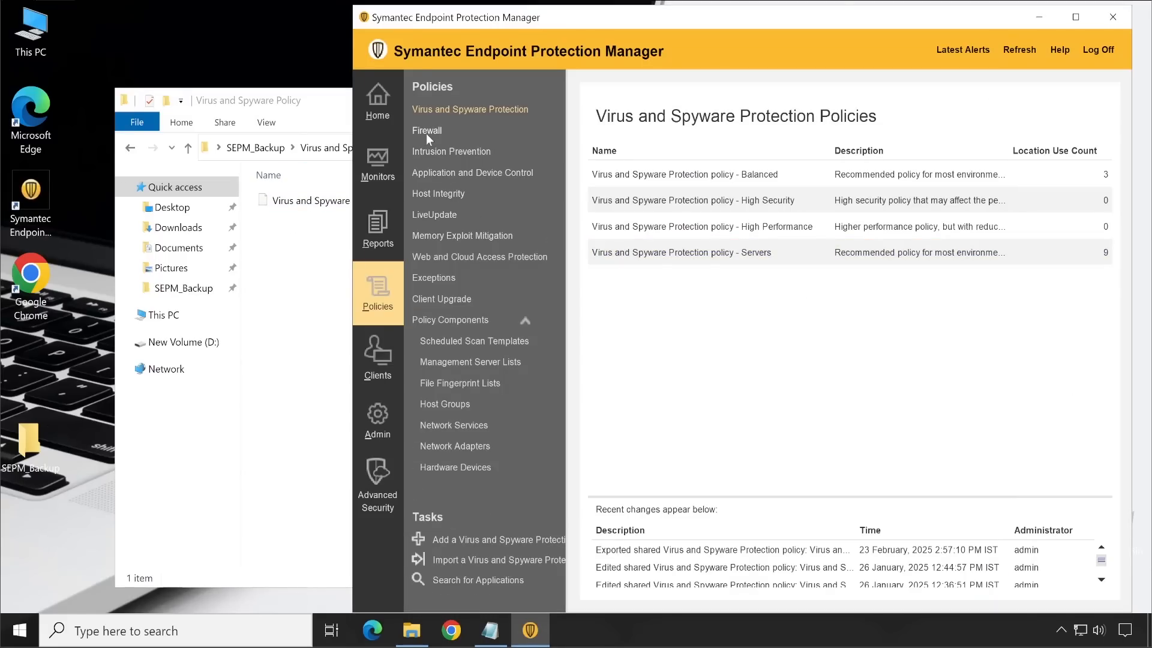
click(431, 176)
click(643, 210)
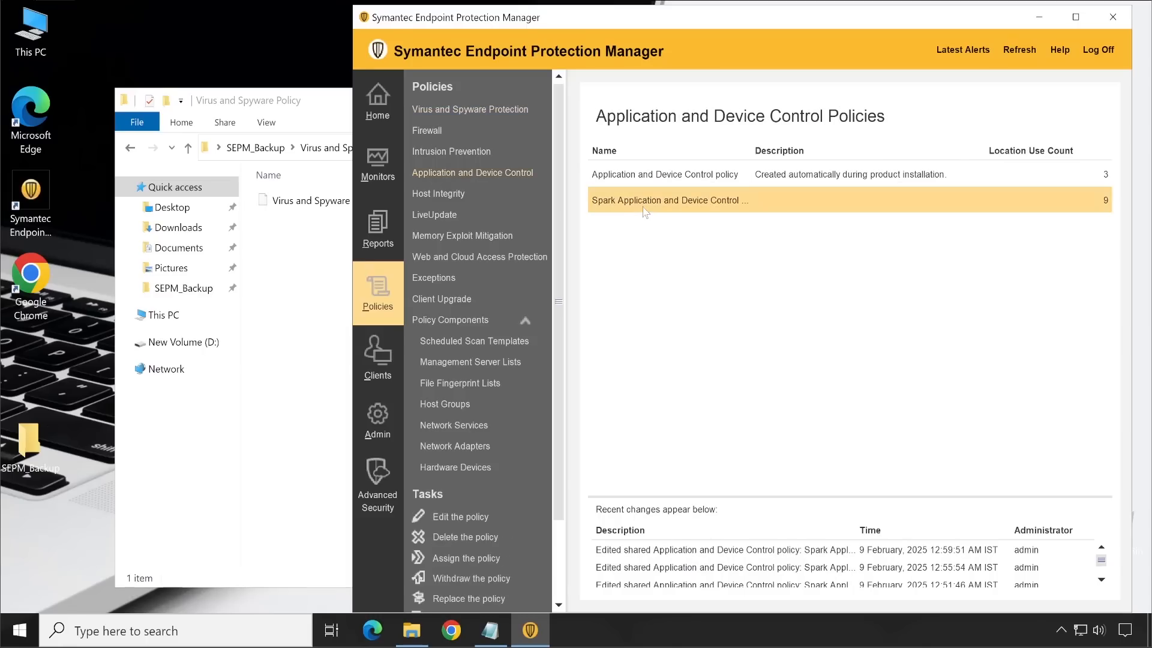
right_click(626, 205)
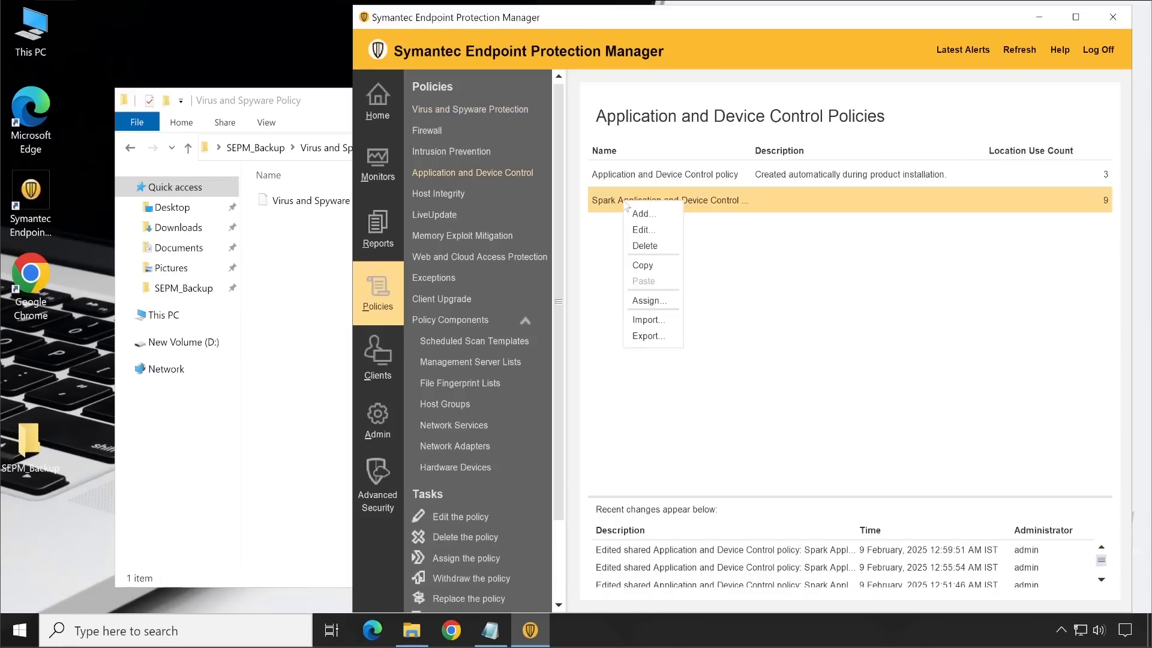
click(646, 337)
click(668, 372)
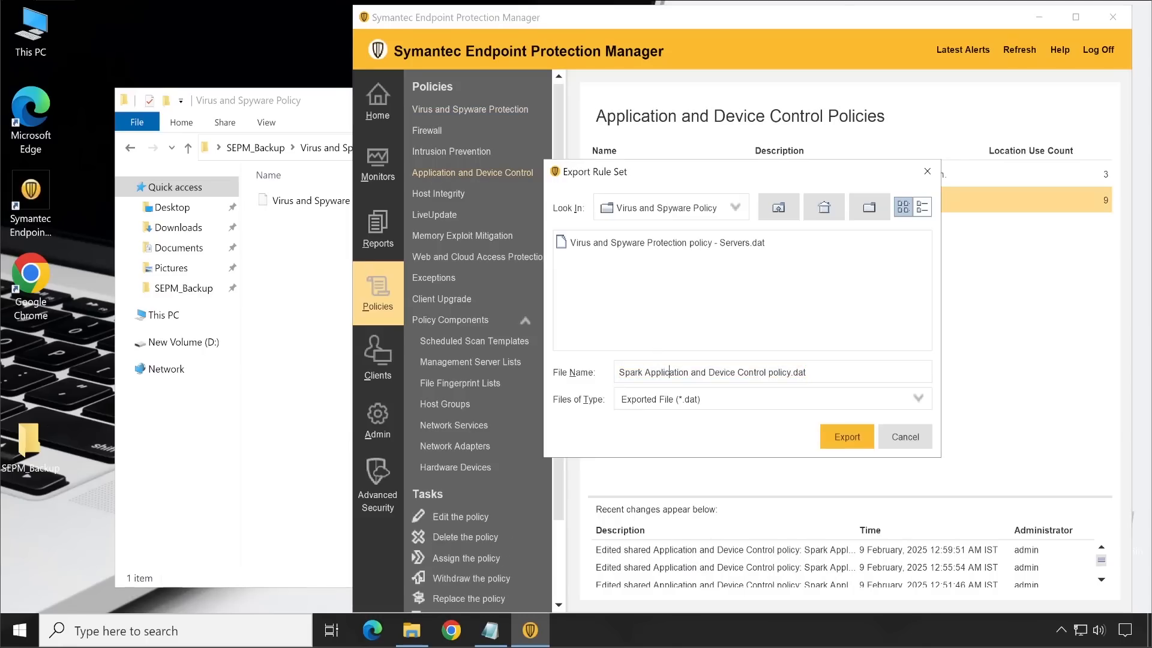
drag(645, 372, 782, 372)
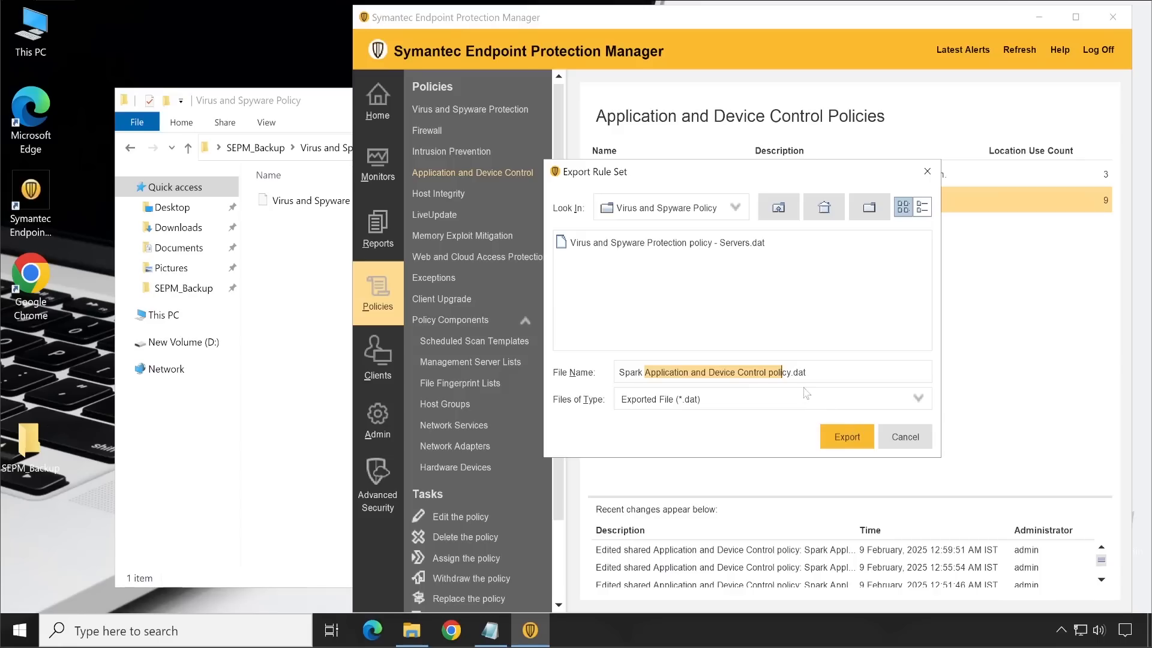
click(846, 438)
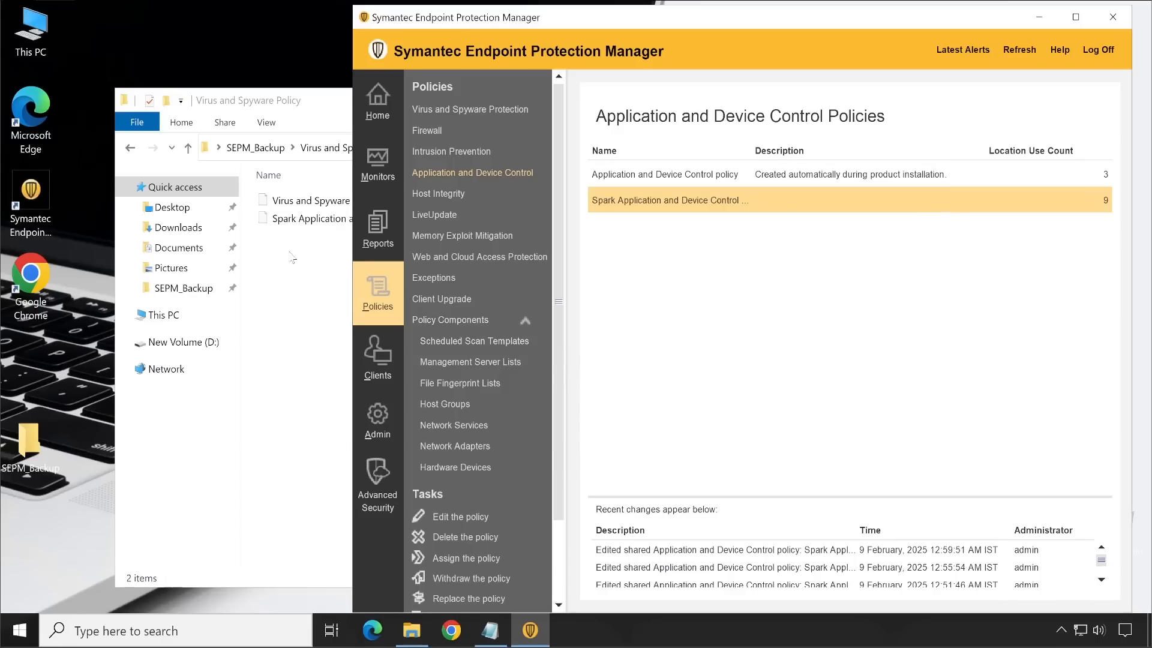
Step: Check the exported Application and Device Control file in File Explorer, then view the Network Adapters and LiveUpdate policies in Symantec Endpoint Protection Manager
click(294, 221)
click(307, 205)
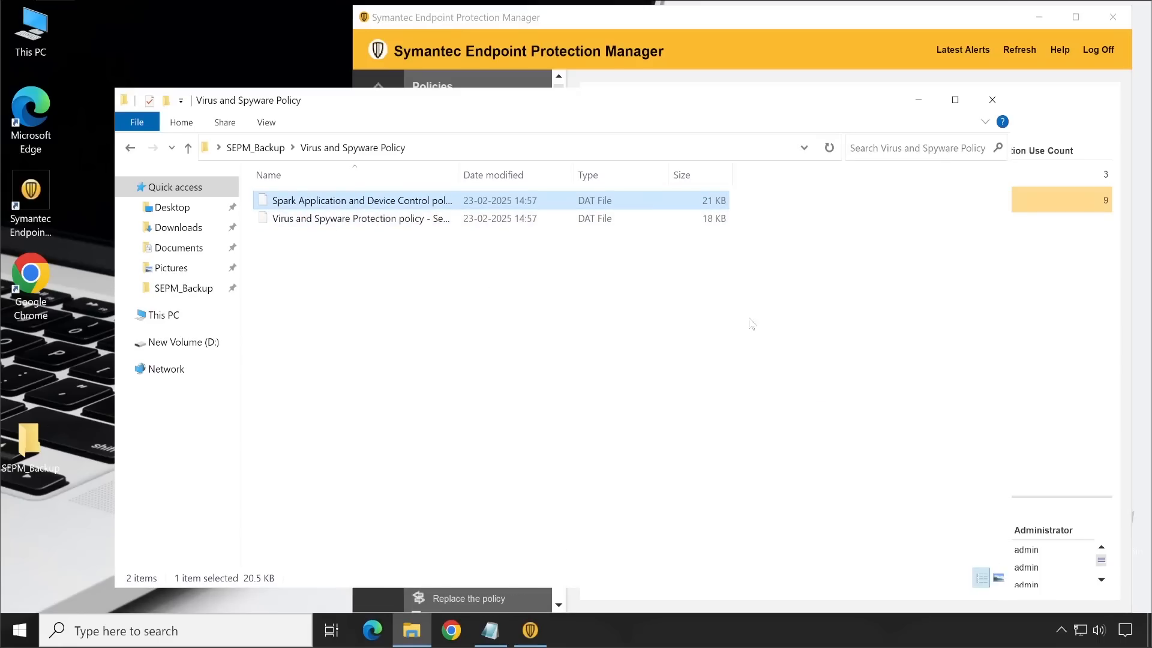
click(1069, 313)
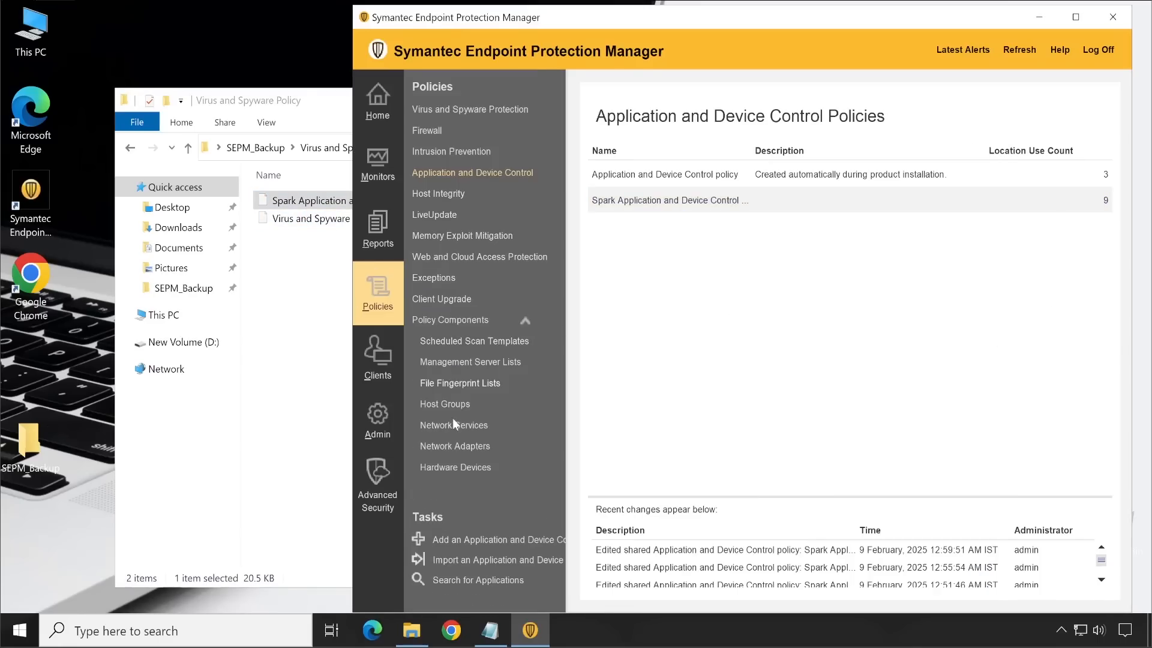
click(455, 467)
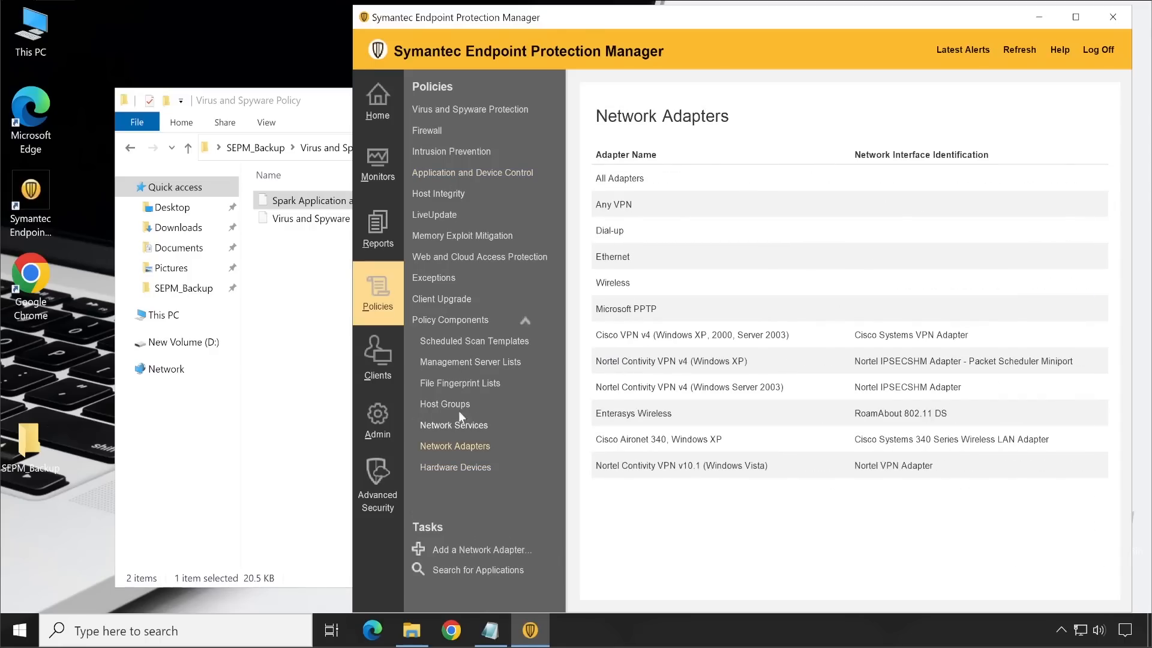
click(432, 214)
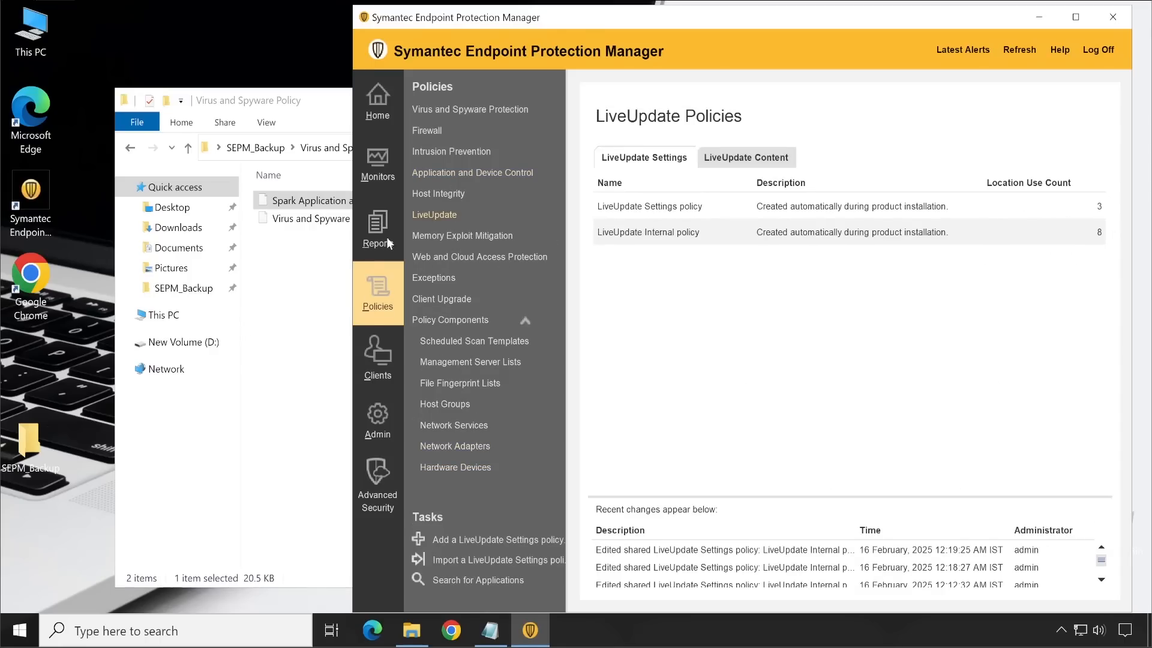
Step: Switch to File Explorer and go back up to the SEPM_Backup folder to review the collected backup files
click(296, 324)
click(296, 324)
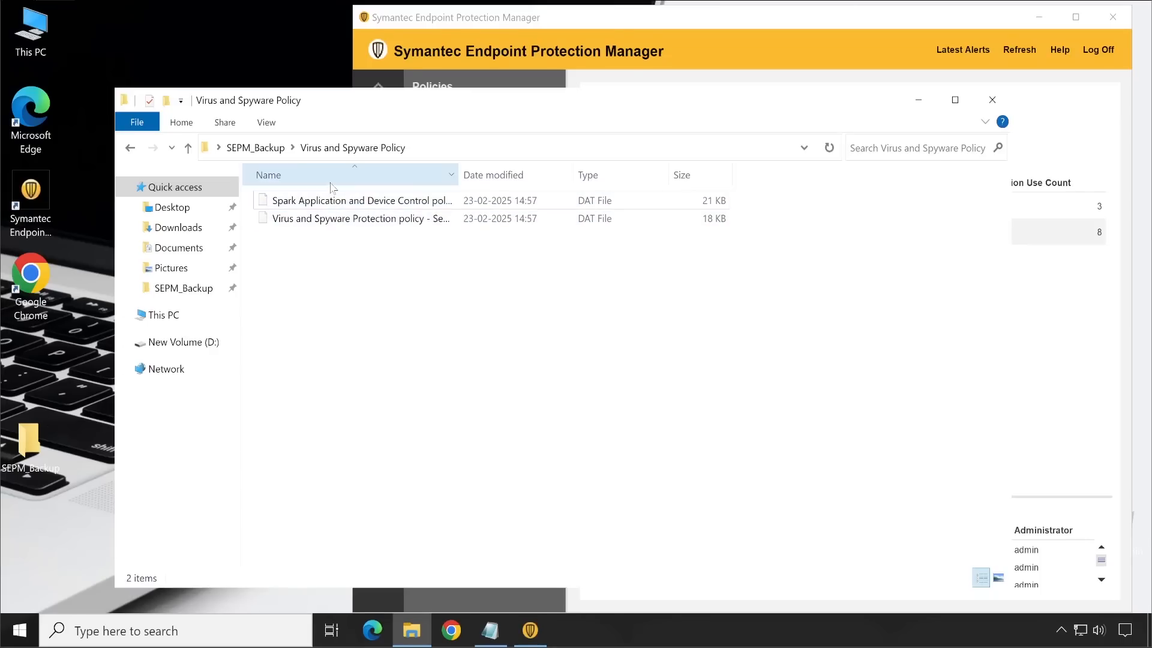
drag(596, 101, 564, 98)
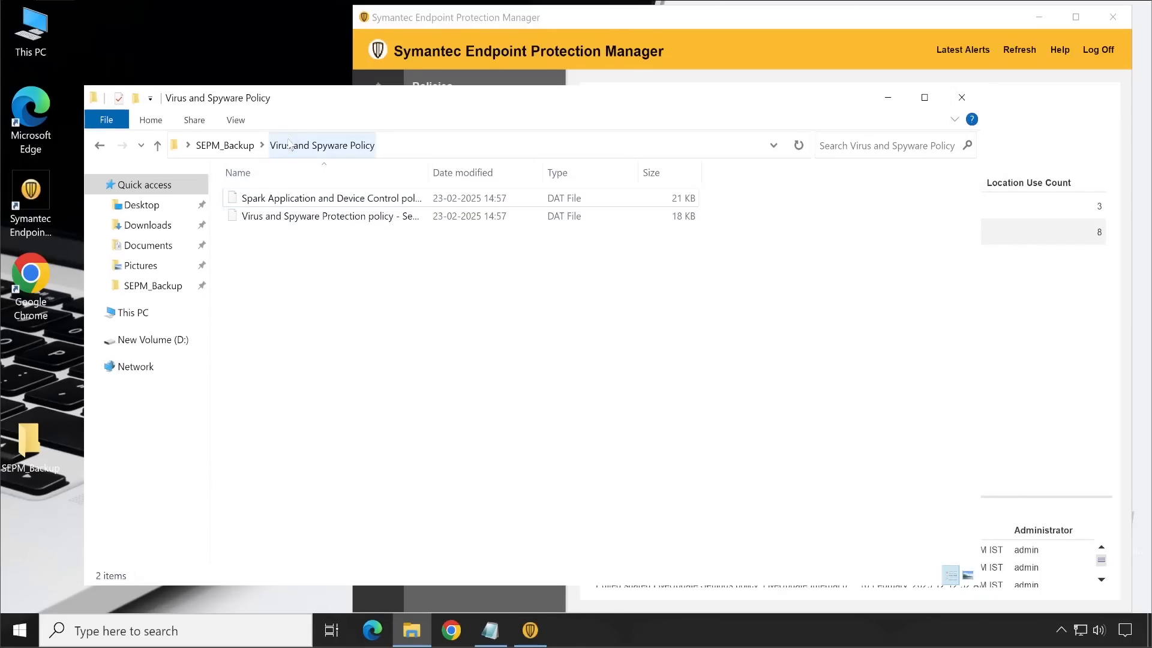
click(225, 145)
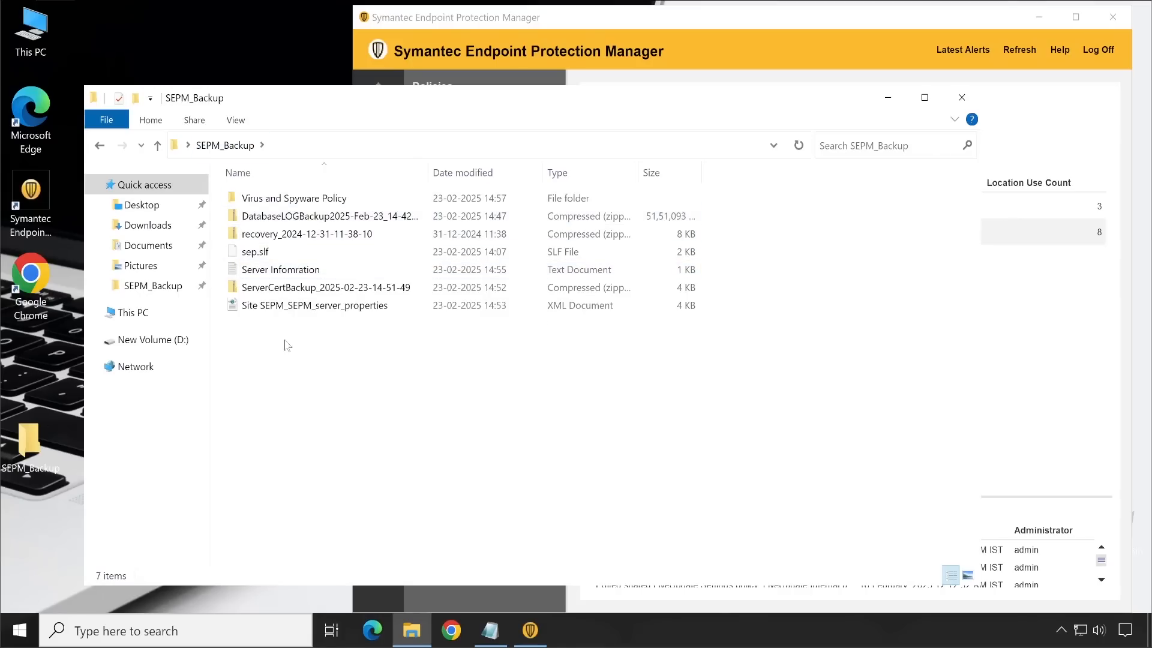
click(329, 222)
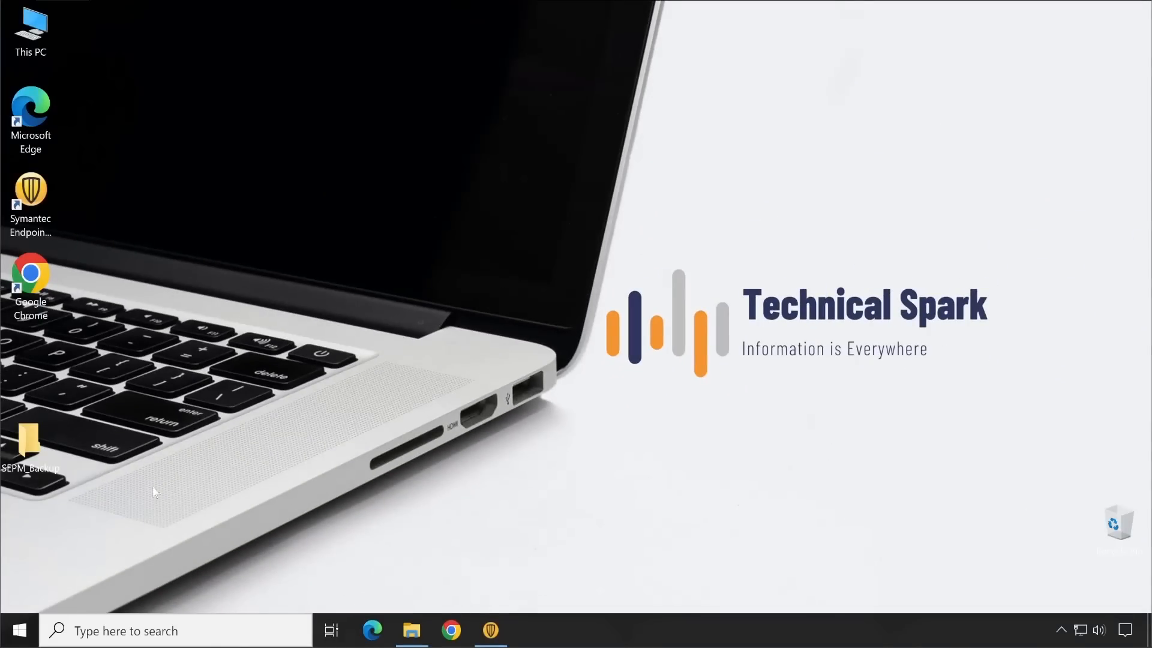
Step: Launch SQL Server Management Studio 20 from the Microsoft SQL Server Tools 20 group
click(21, 642)
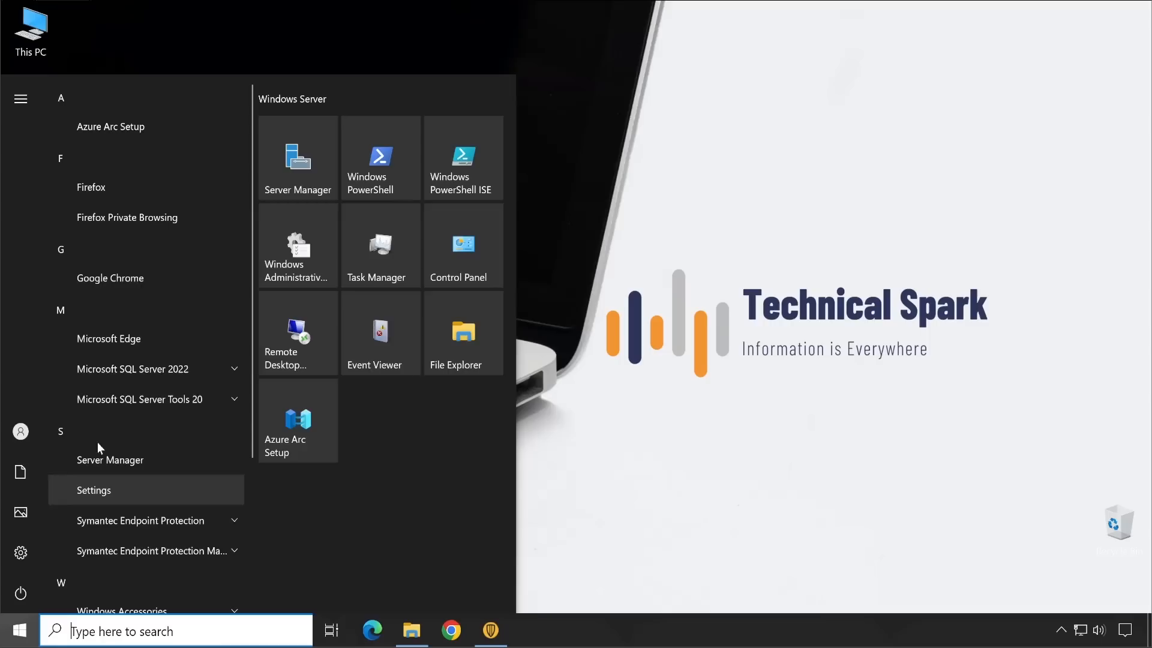
click(203, 368)
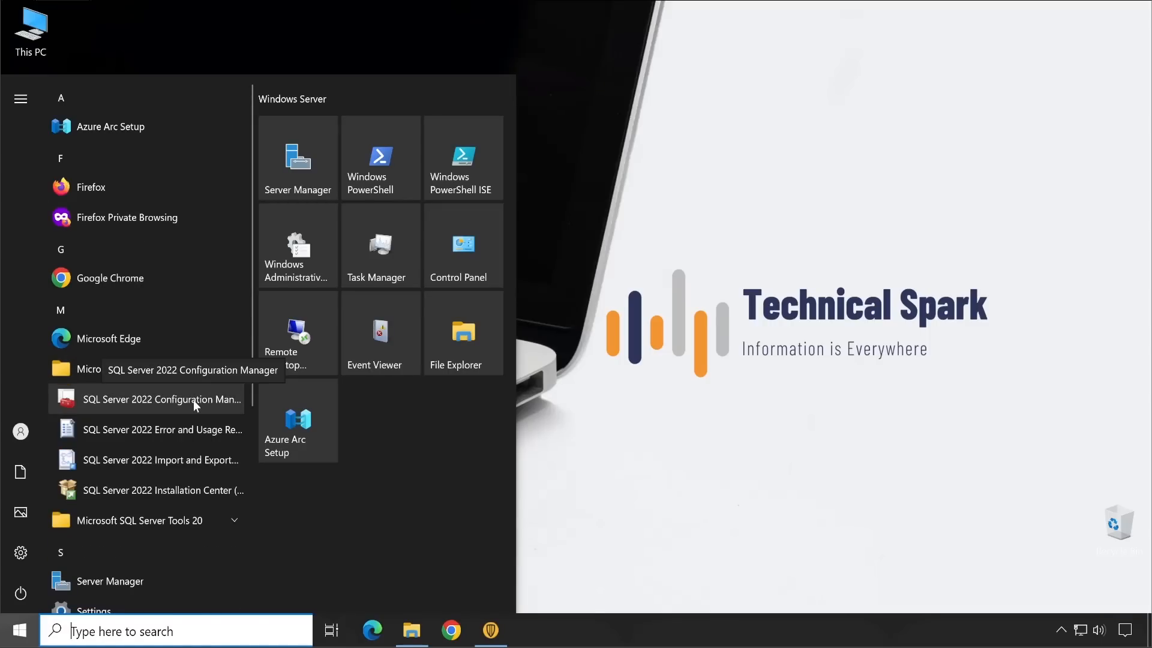
scroll(183, 393, down, 3)
click(168, 360)
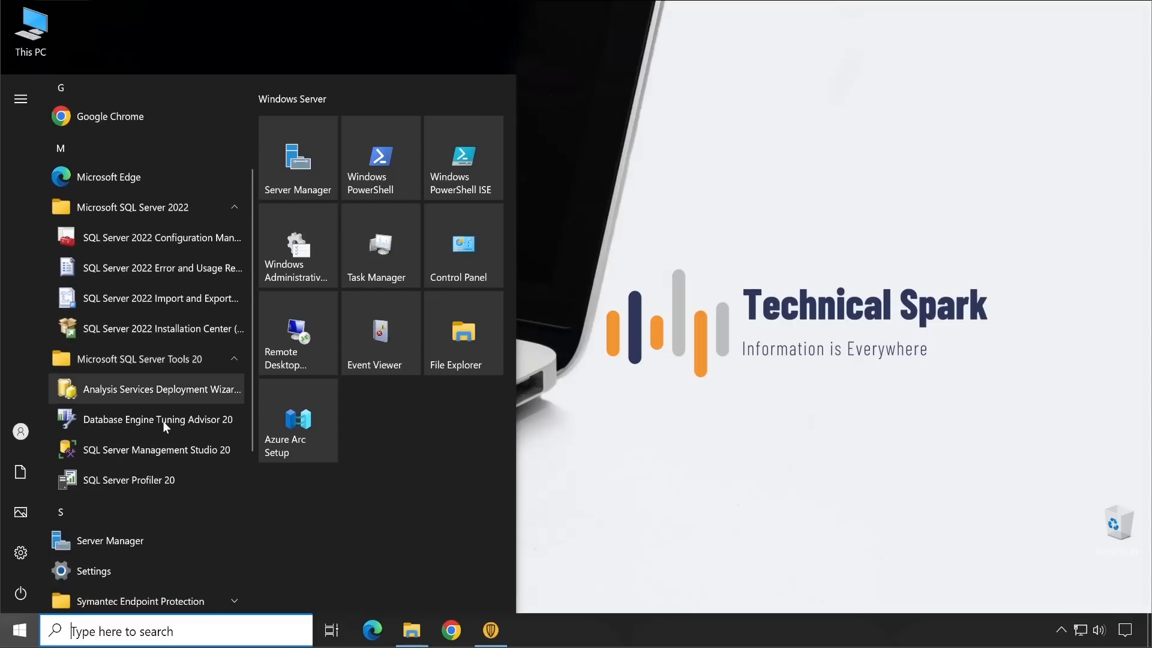
click(161, 450)
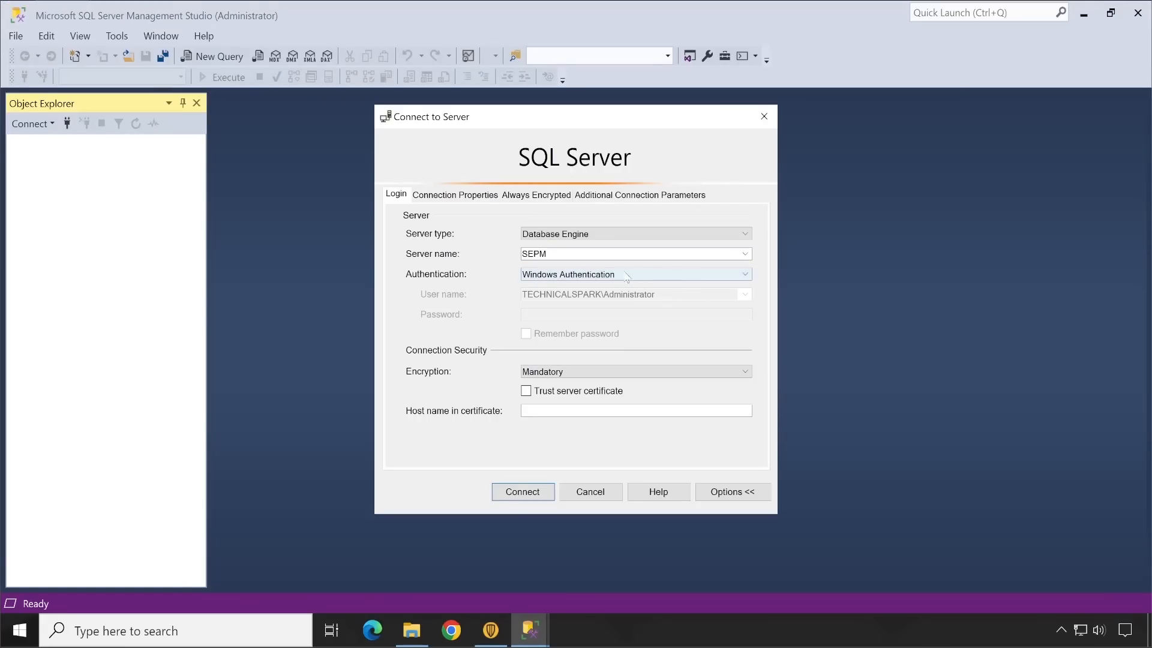
Step: Connect to server SEPM using SQL Server Authentication with login sa and its password, trusting the server certificate
click(620, 284)
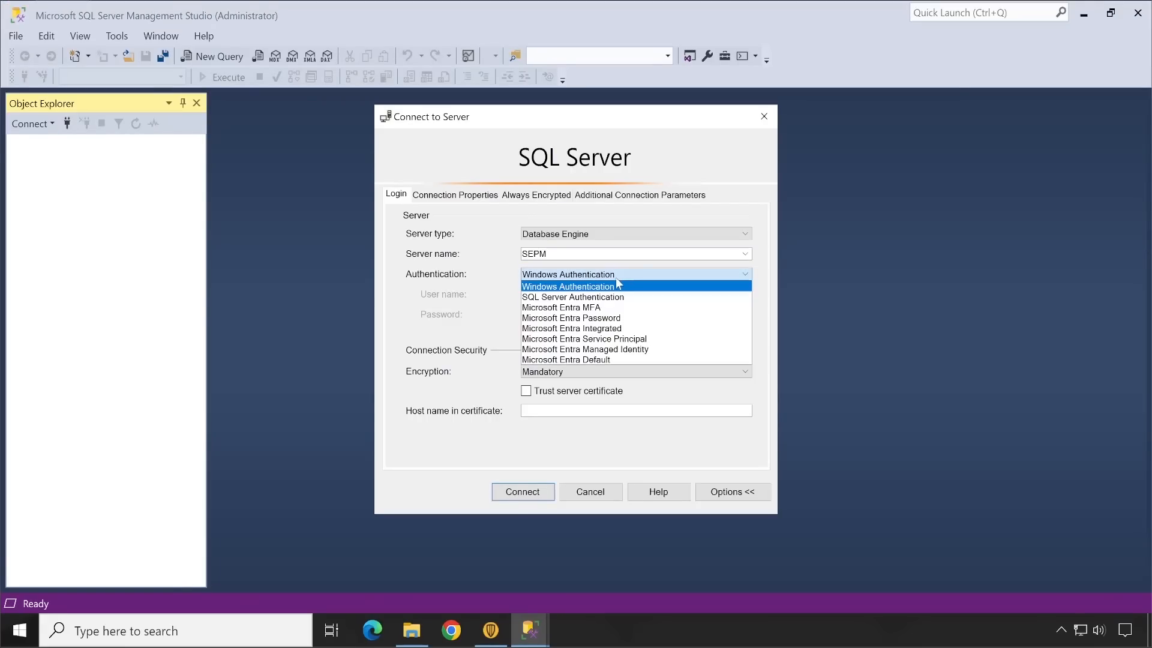
click(591, 294)
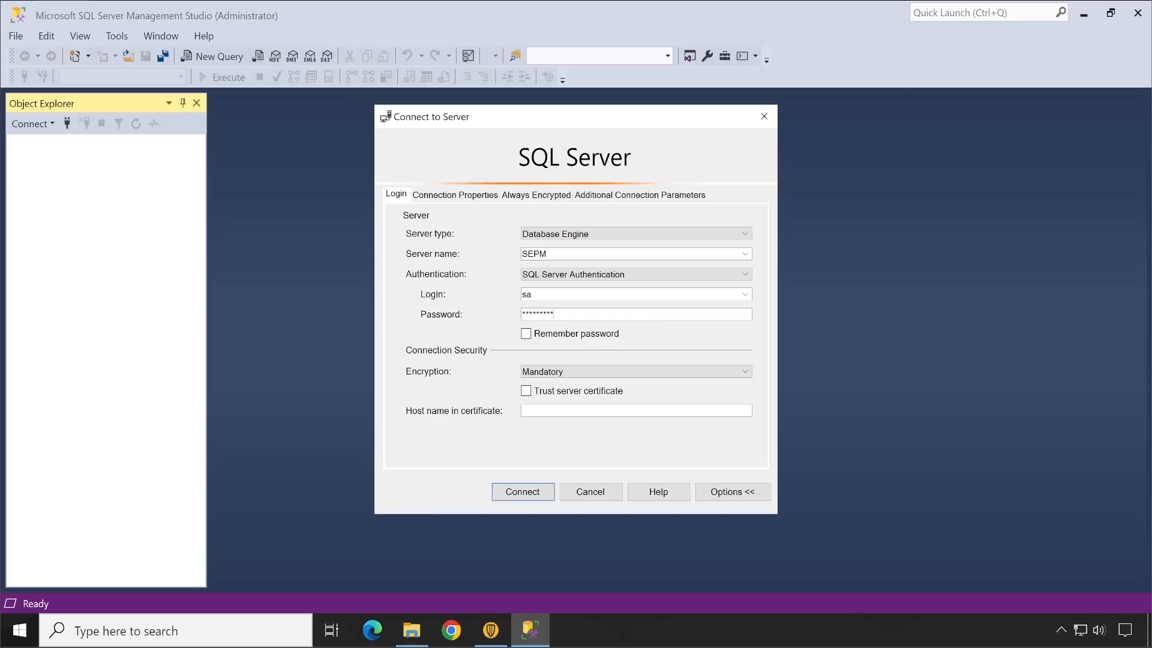
click(564, 391)
click(525, 494)
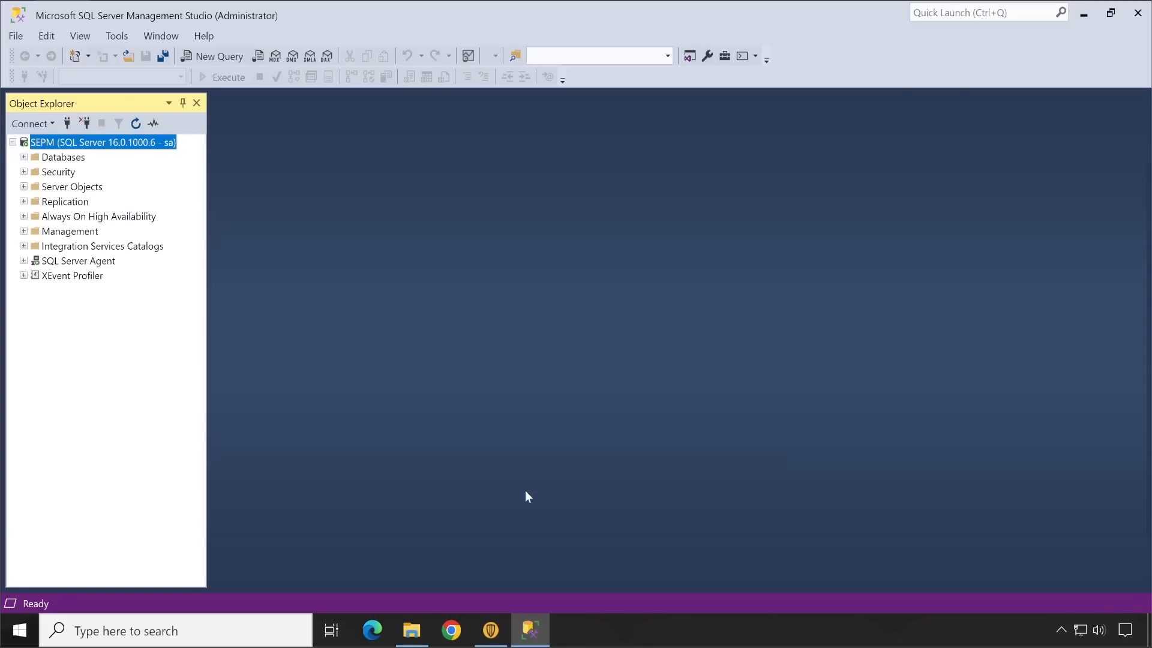
Step: Open the Back Up task for the sem5 database and examine the full destination path of the backup file
click(24, 157)
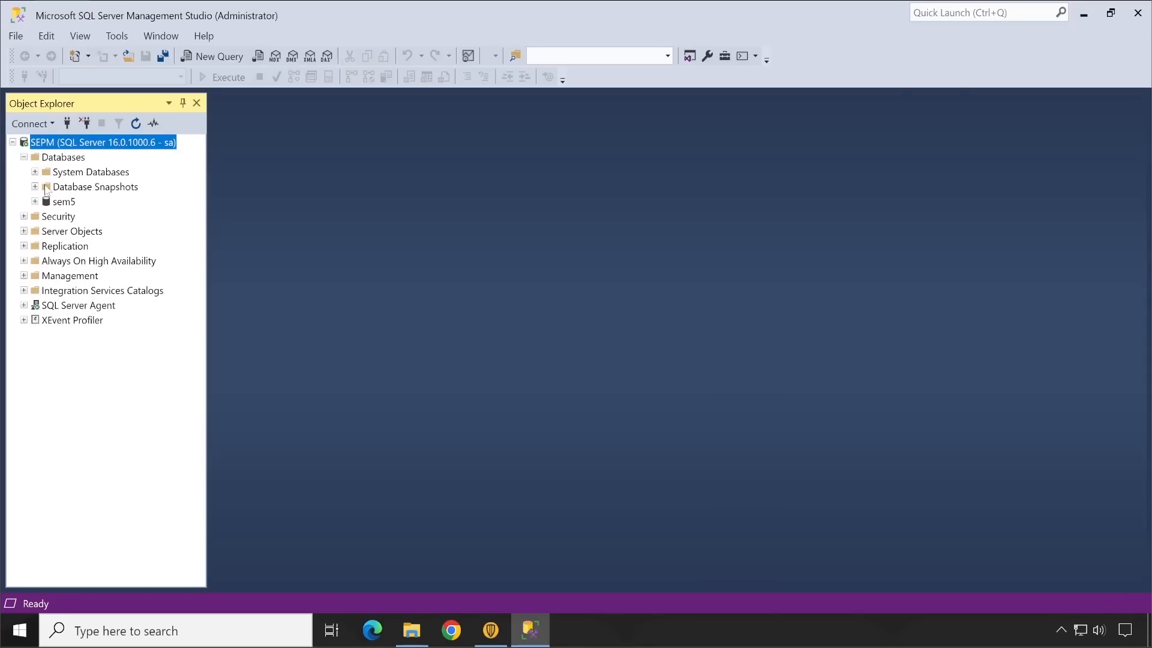
click(63, 205)
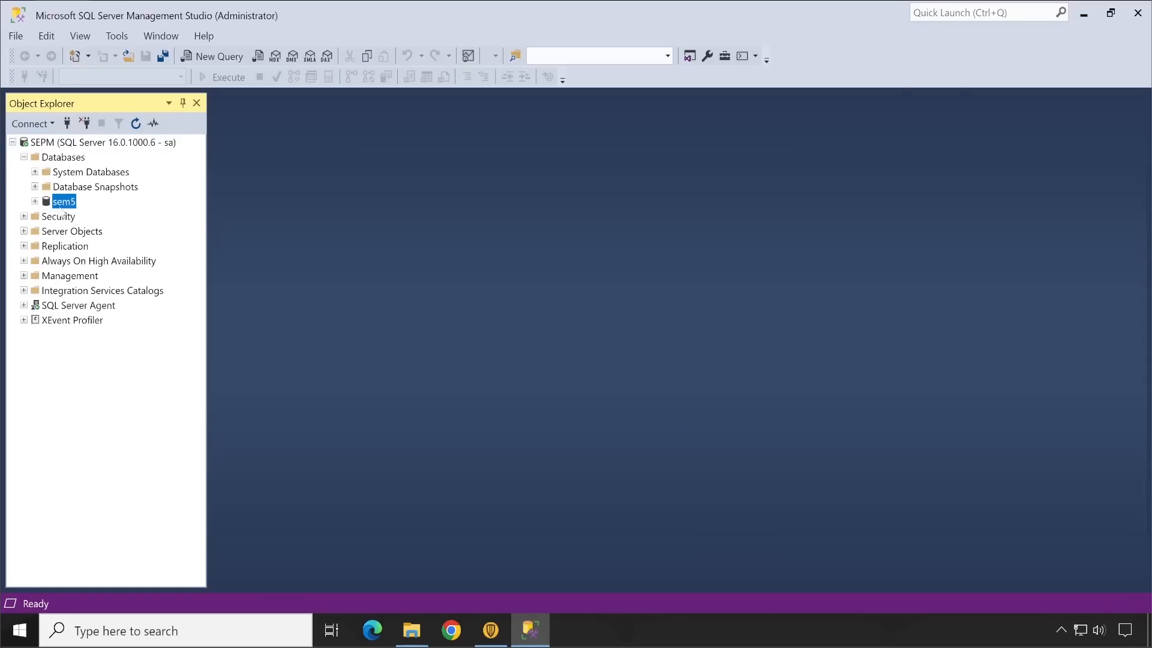
right_click(64, 207)
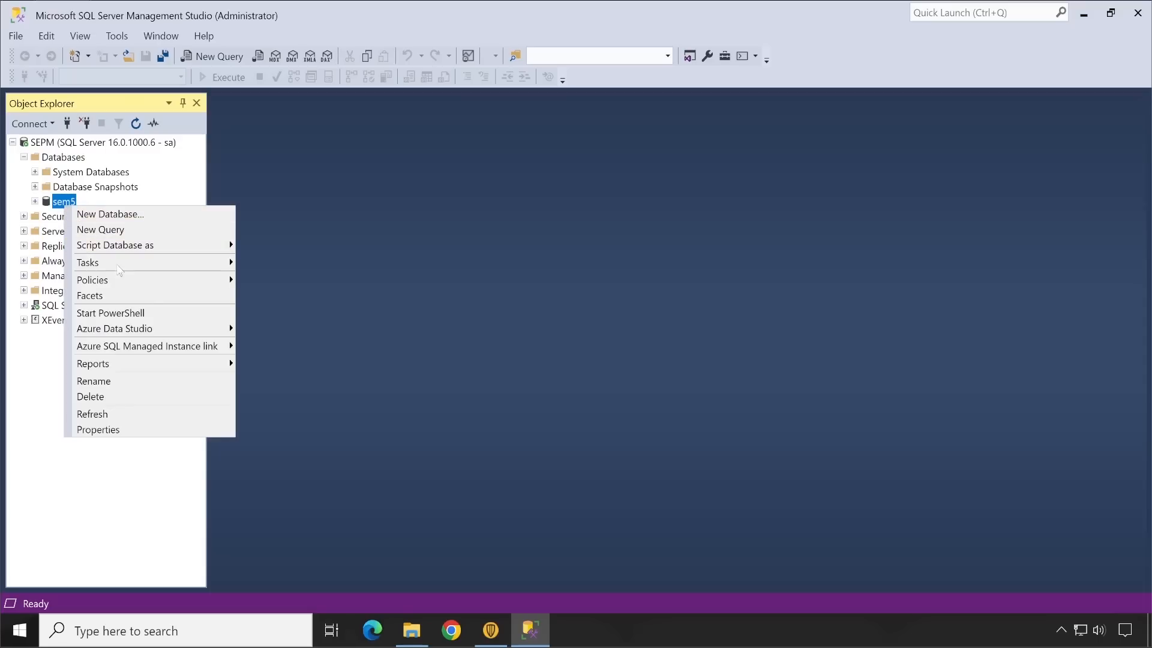
mouse_move(120, 264)
mouse_move(328, 302)
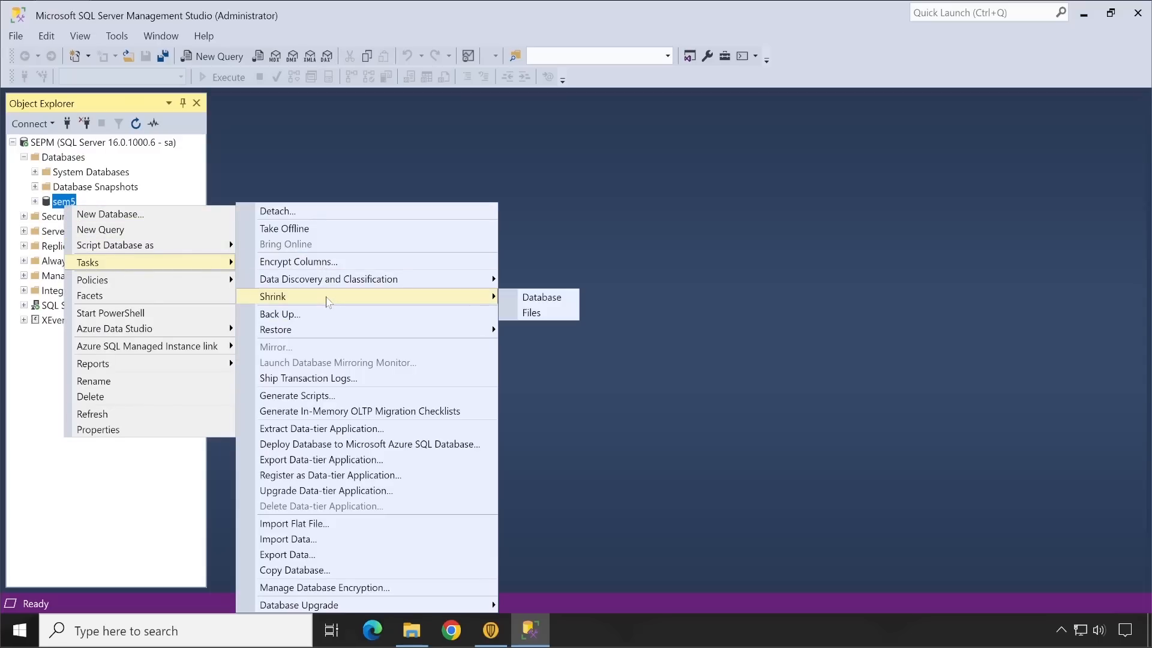
click(324, 313)
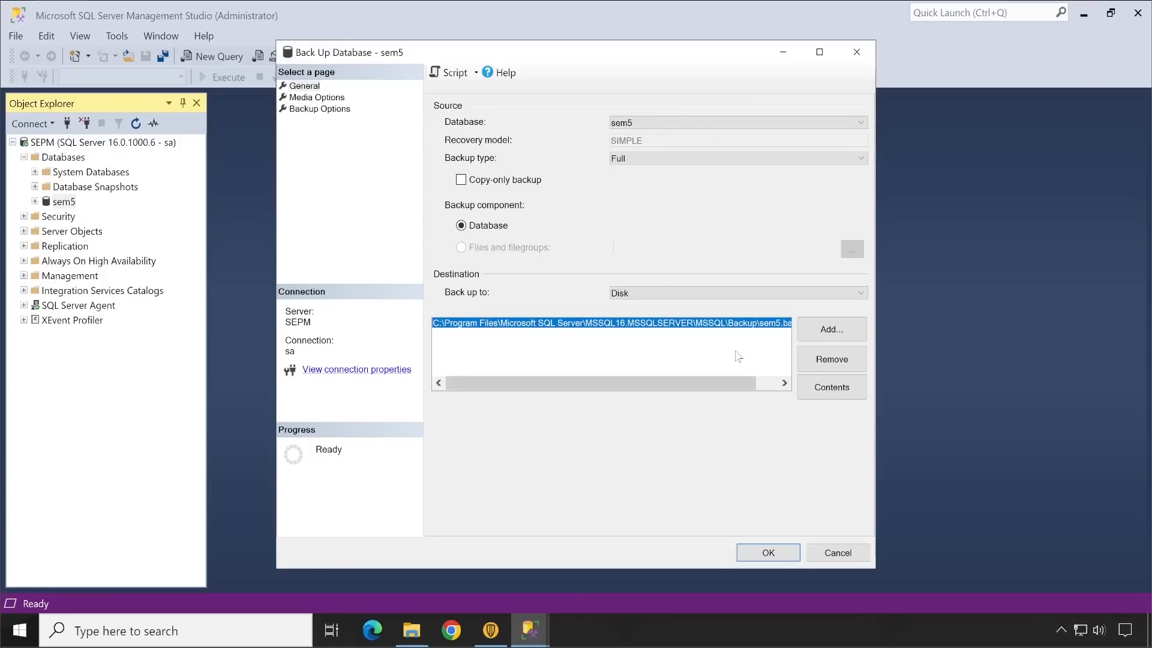
drag(687, 389, 714, 387)
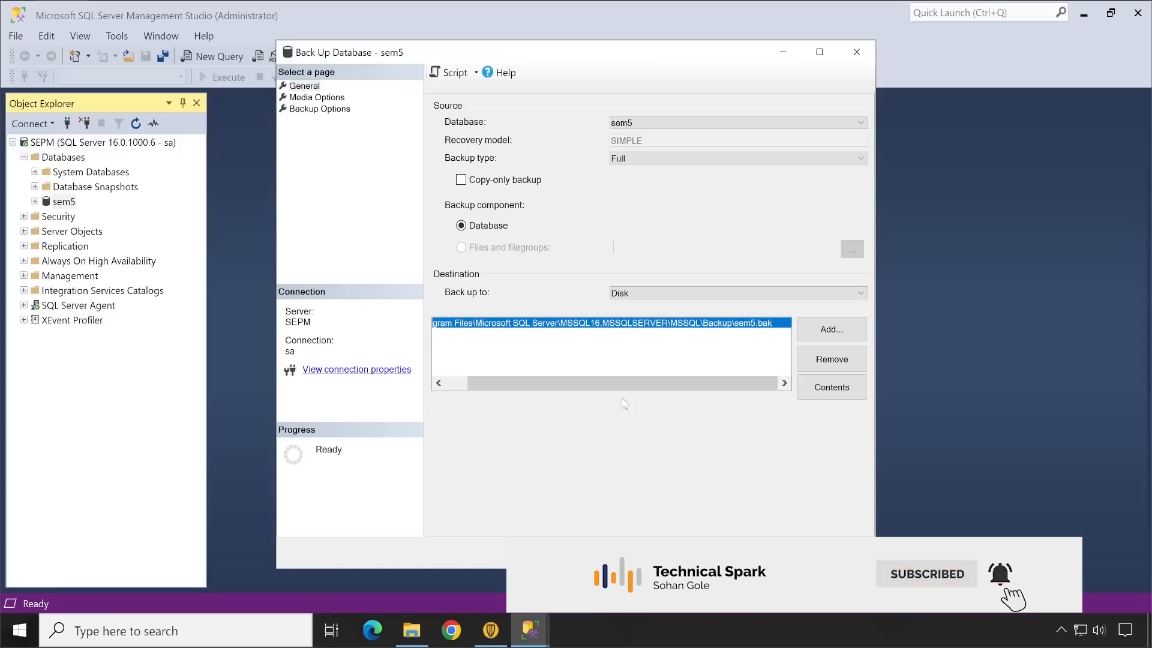
drag(591, 384, 564, 385)
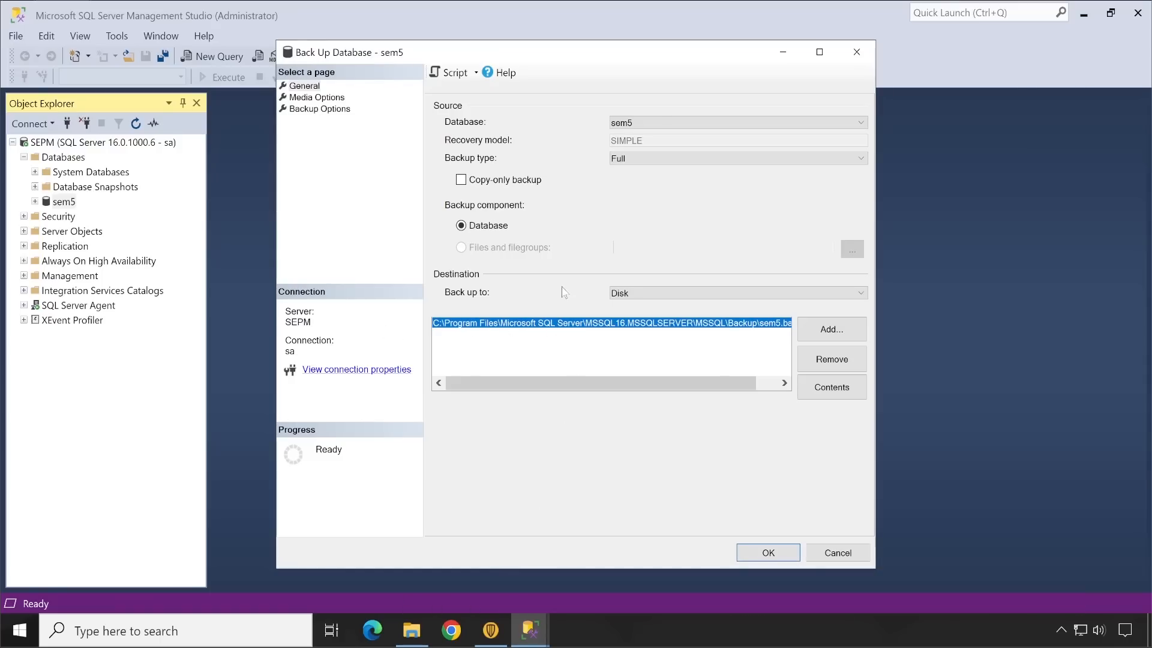
Step: Bring up the SEPM_Backup window in File Explorer and place it beside the backup destination path
click(418, 632)
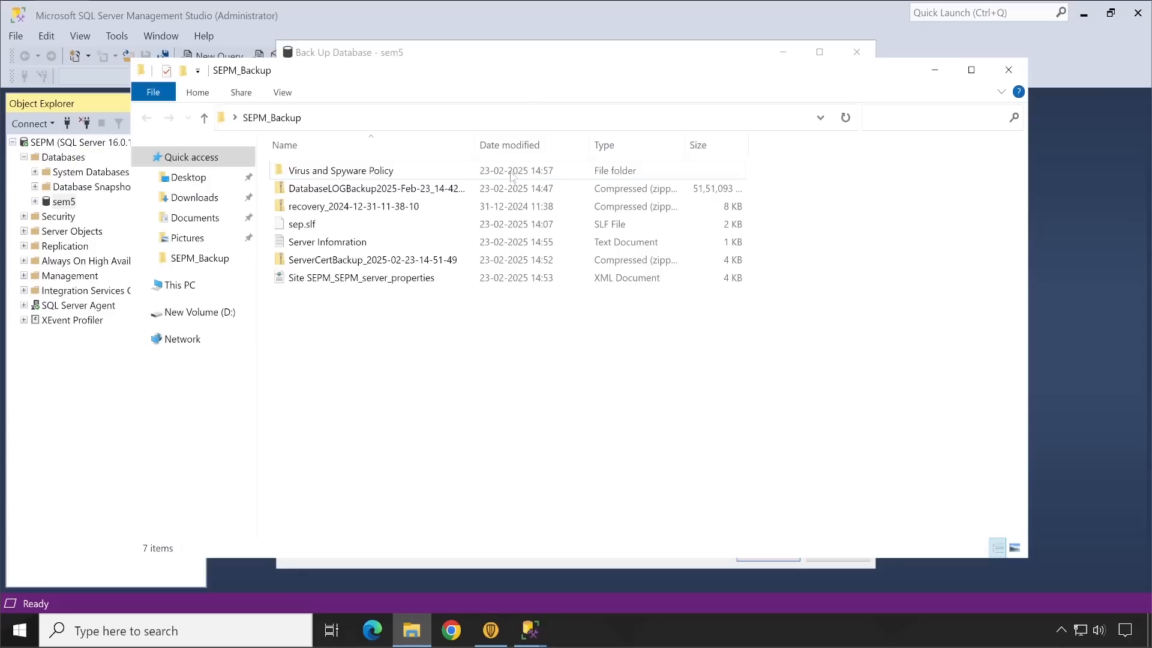
drag(526, 63, 567, 419)
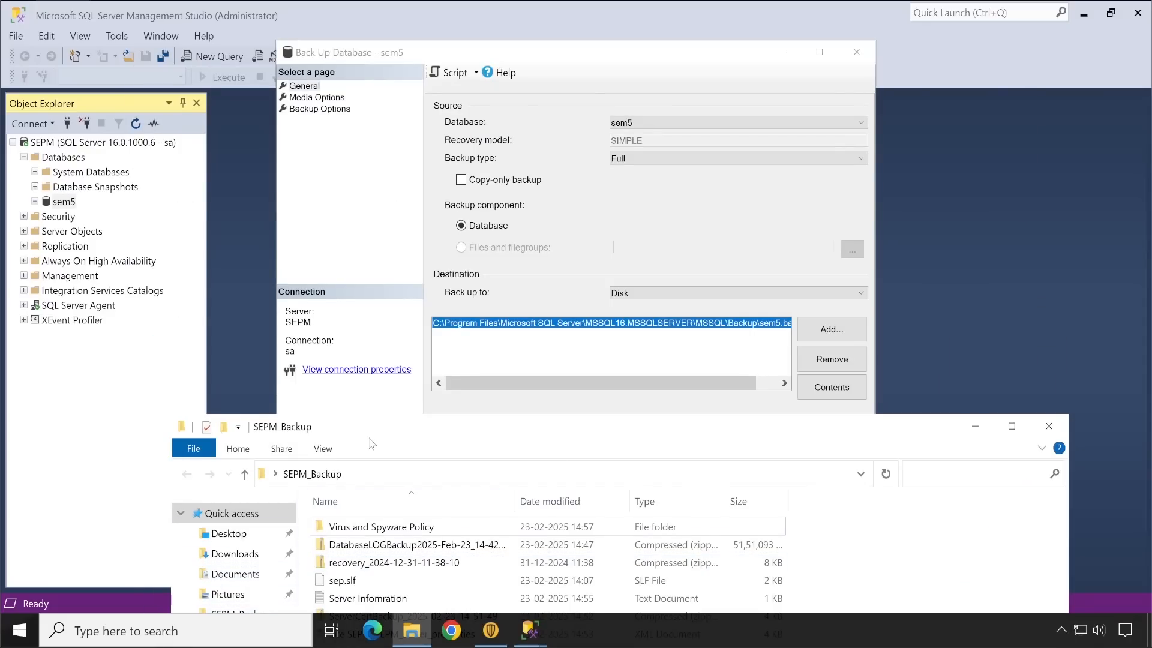
drag(371, 442, 951, 189)
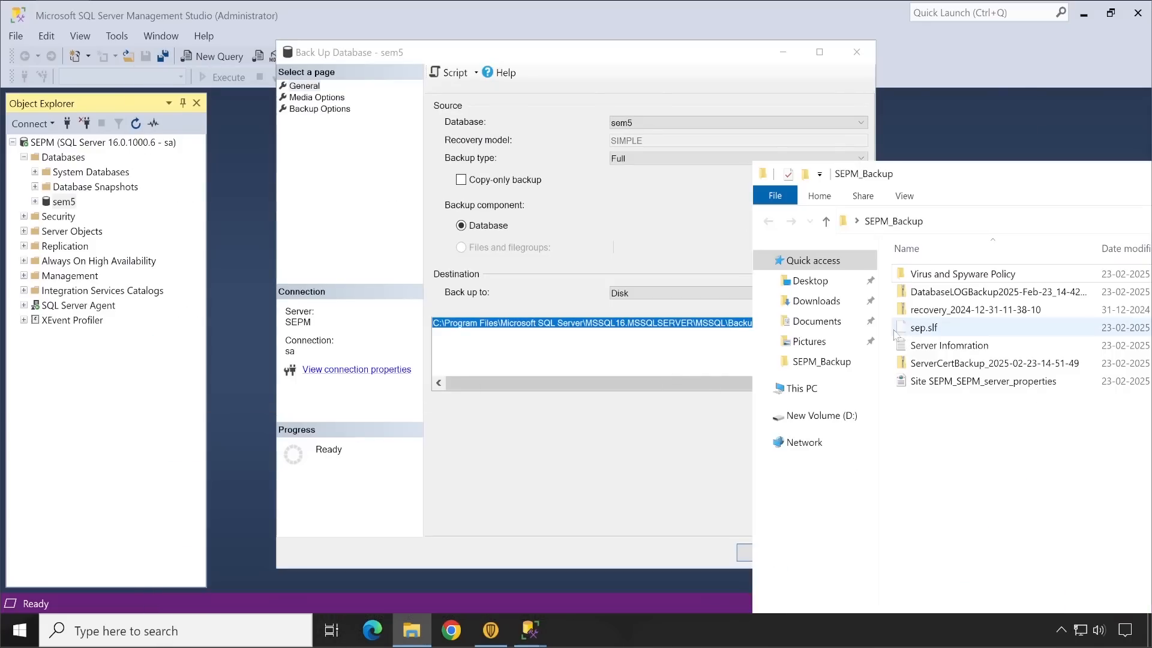
Step: Browse to C:\Program Files\Microsoft SQL Server\MSSQL16.MSSQLSERVER\MSSQL\Backup in File Explorer and place the window below the backup destination path
click(804, 389)
double_click(978, 441)
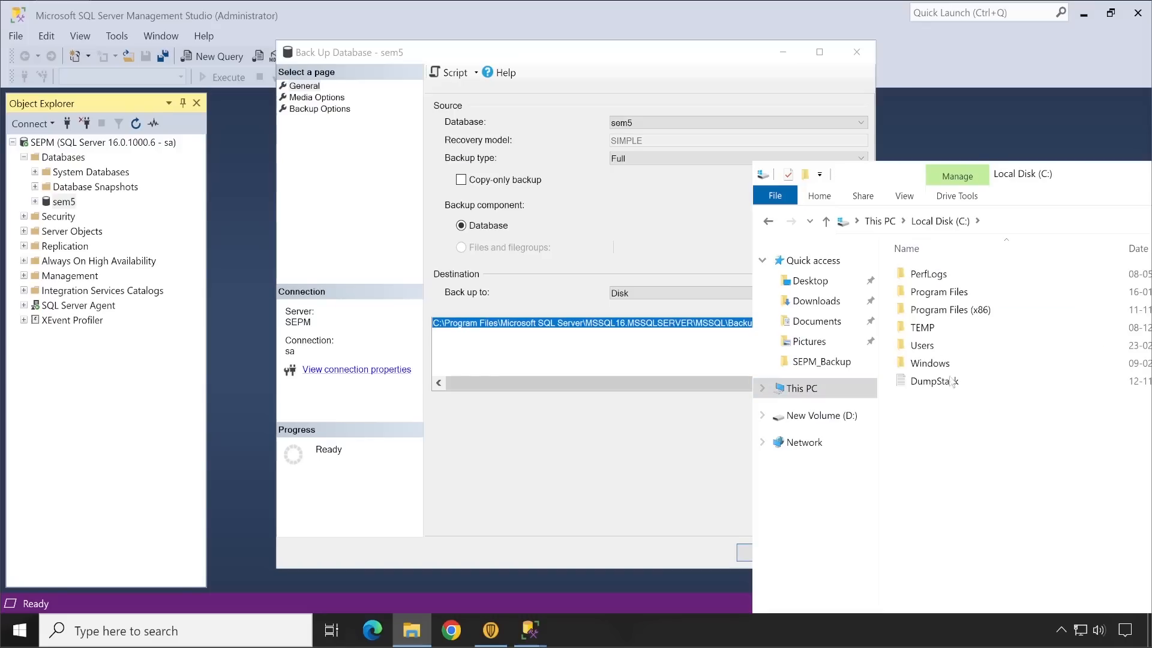
double_click(934, 292)
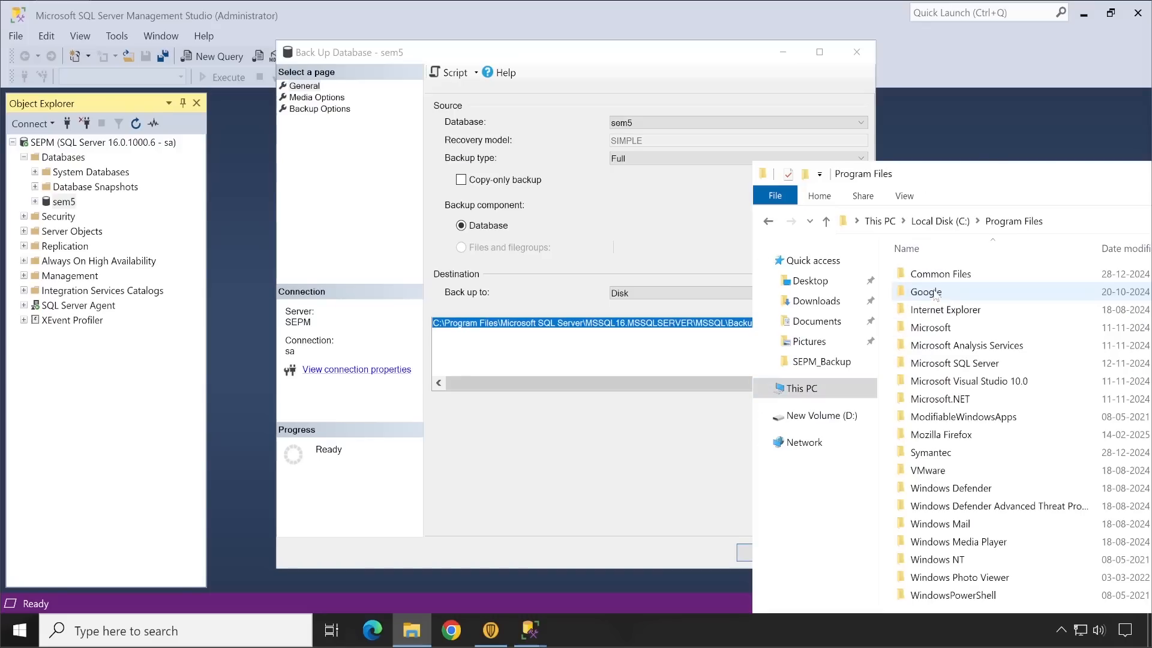
double_click(967, 364)
double_click(963, 347)
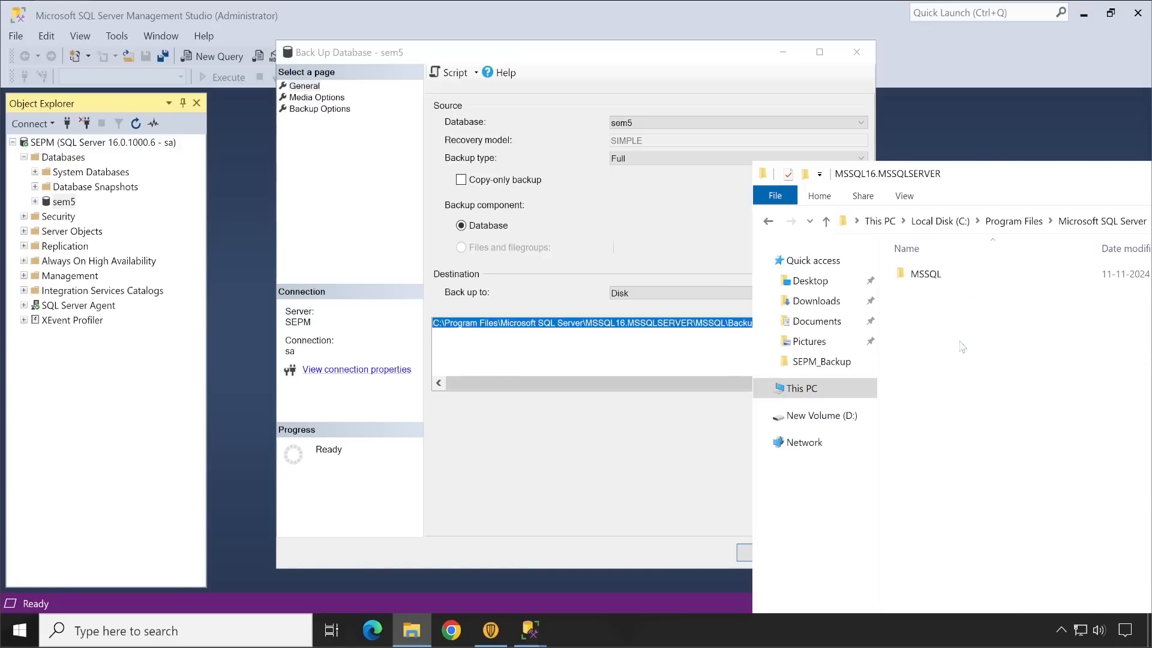
double_click(955, 275)
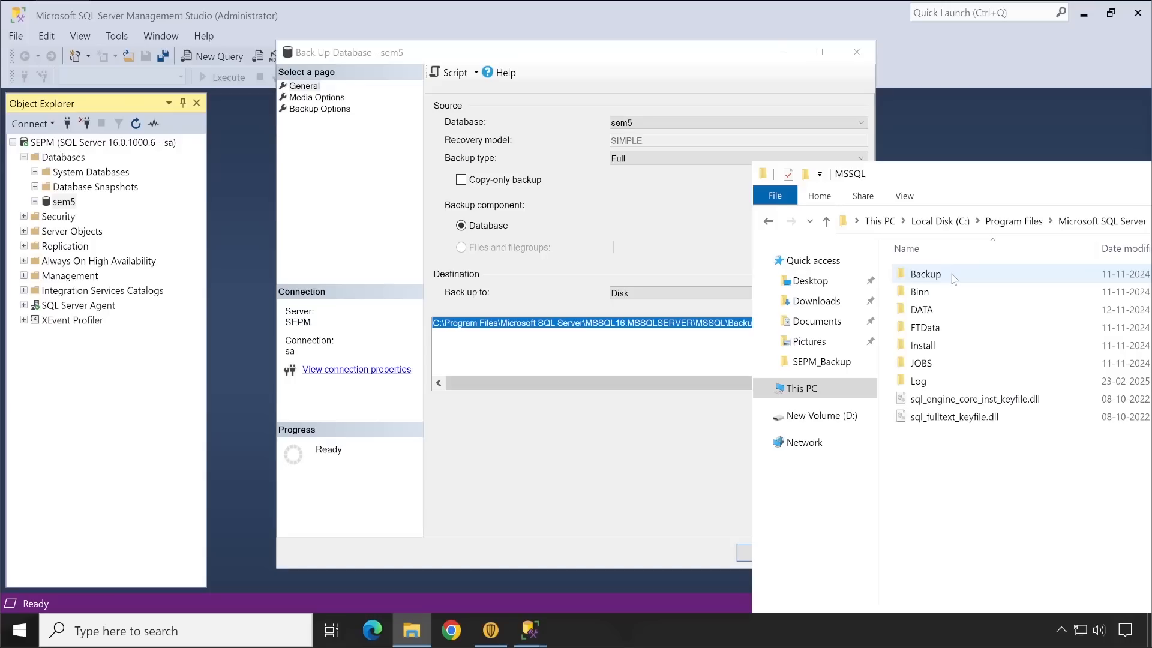
double_click(954, 277)
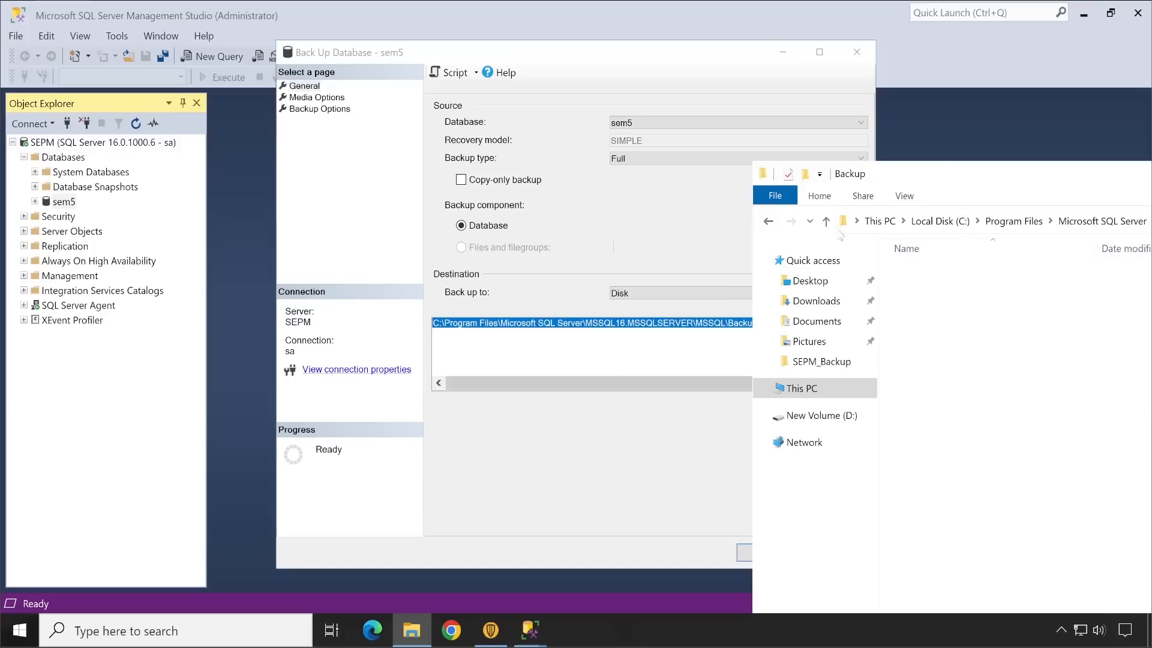
drag(943, 176, 528, 384)
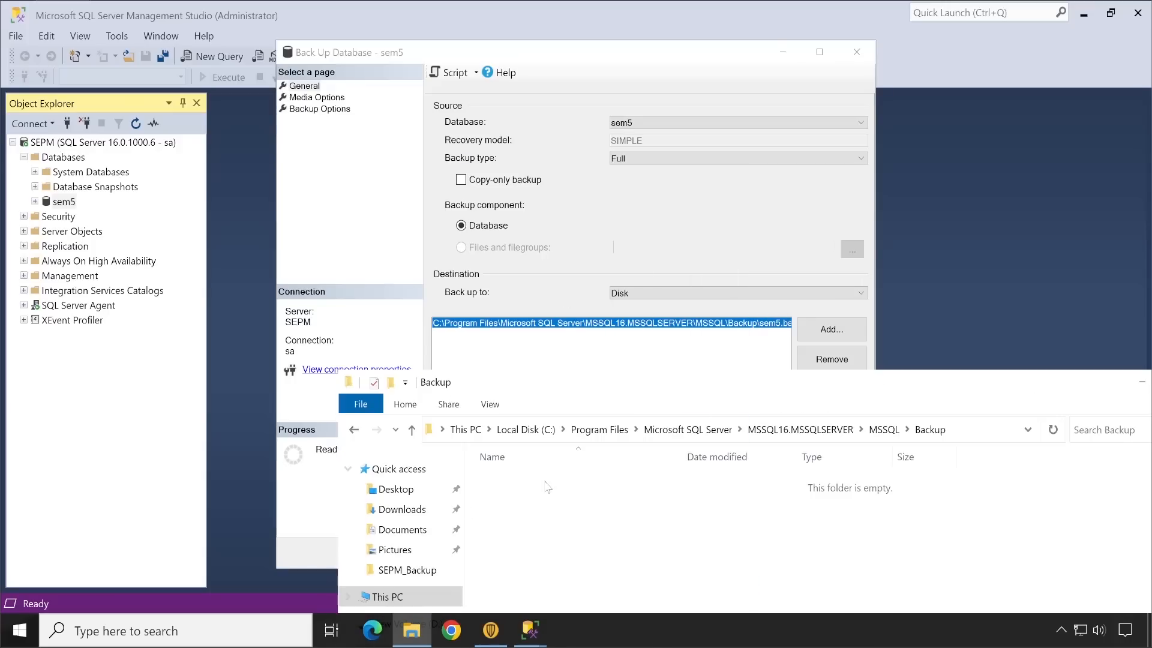
Step: Review the media and backup options for sem5, run the full database backup to disk, and dismiss the completion message
click(695, 212)
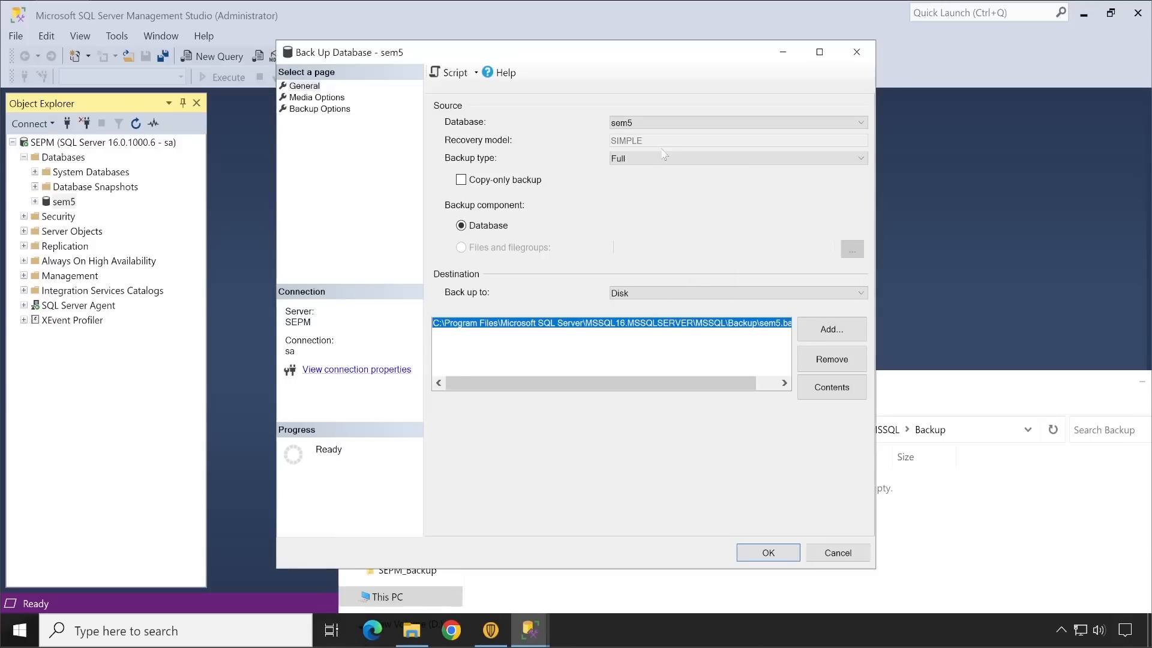
click(315, 98)
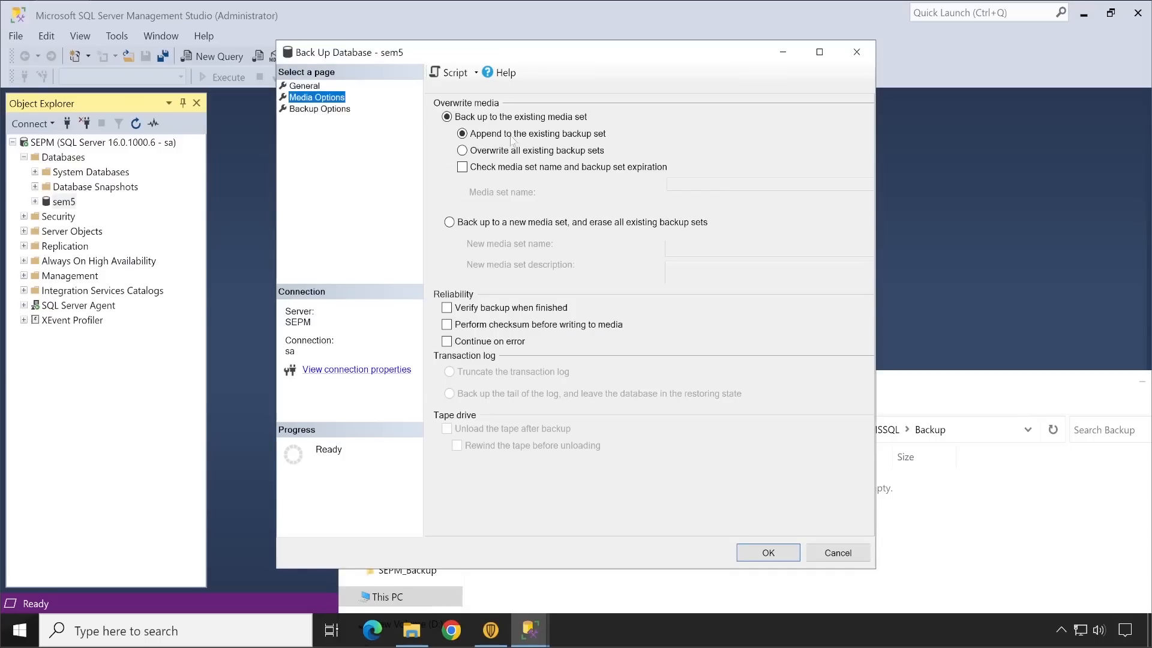
click(318, 109)
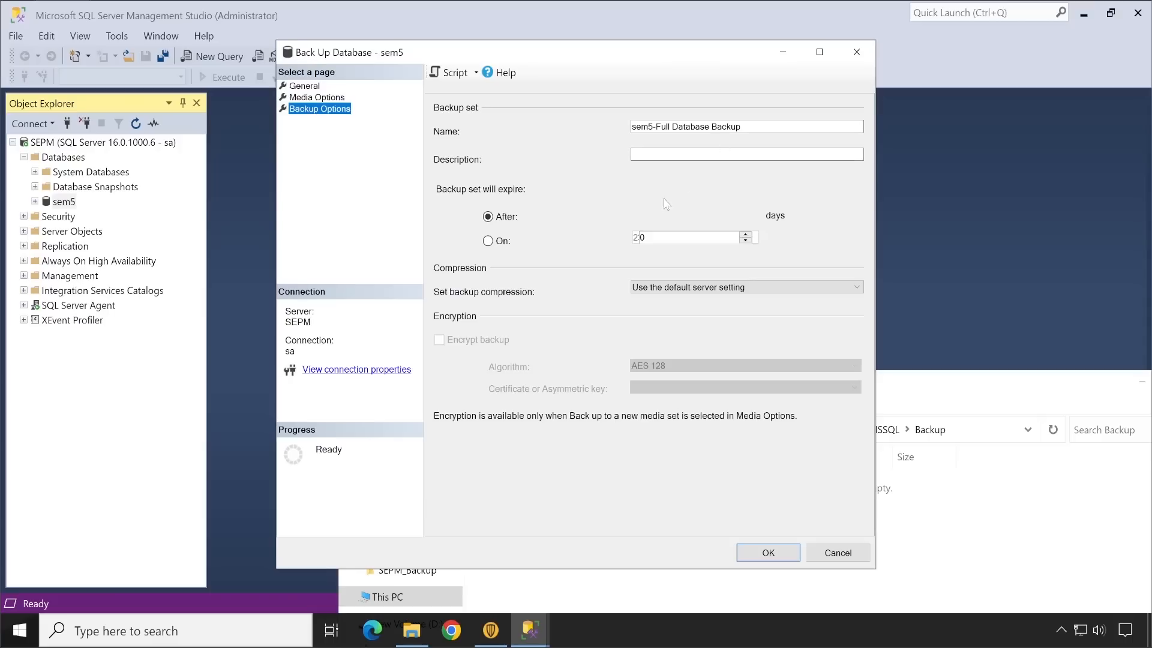
click(767, 552)
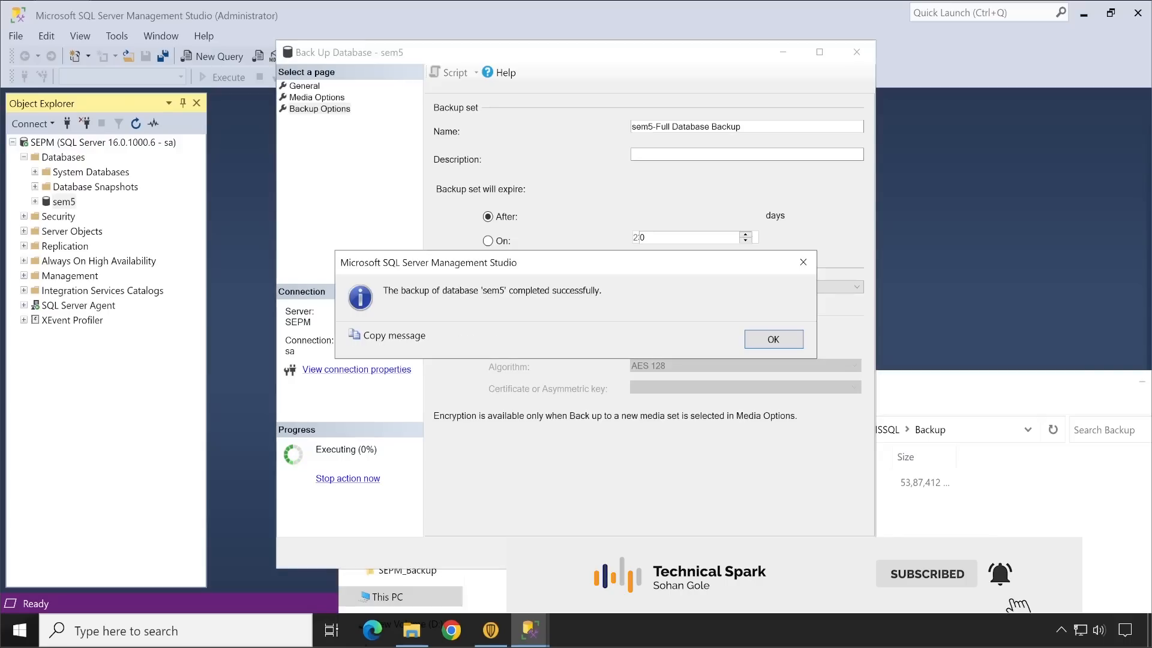
click(770, 346)
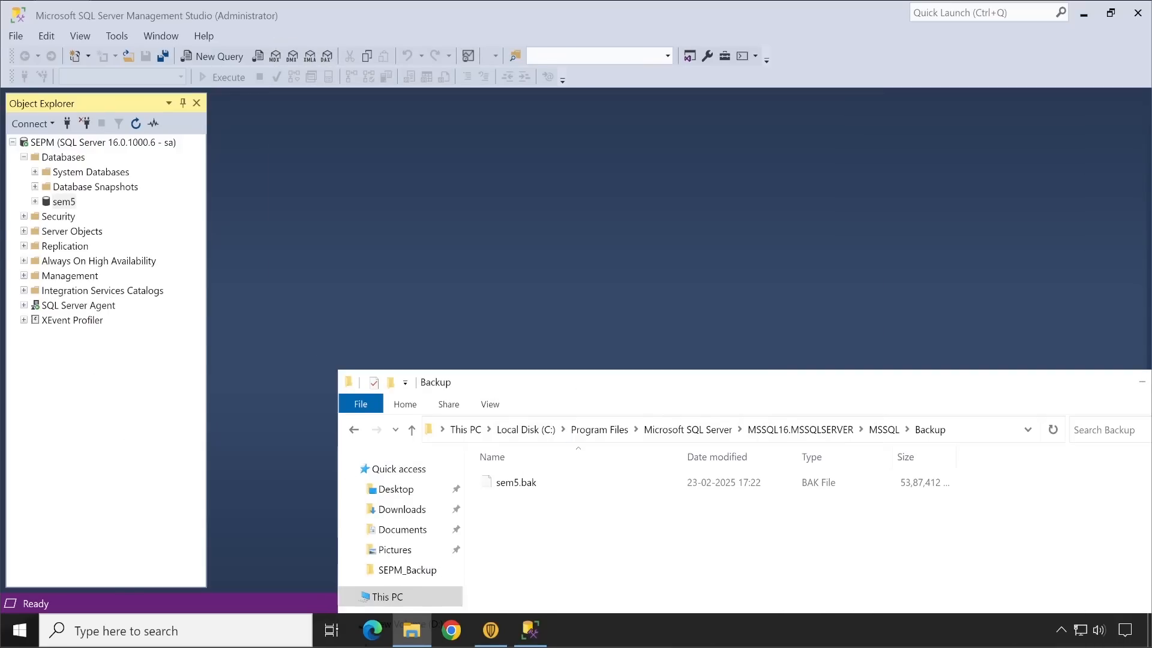
Step: Copy the sem5.bak file from the SQL Server Backup folder to the clipboard and close that folder window
drag(577, 387, 573, 228)
right_click(513, 326)
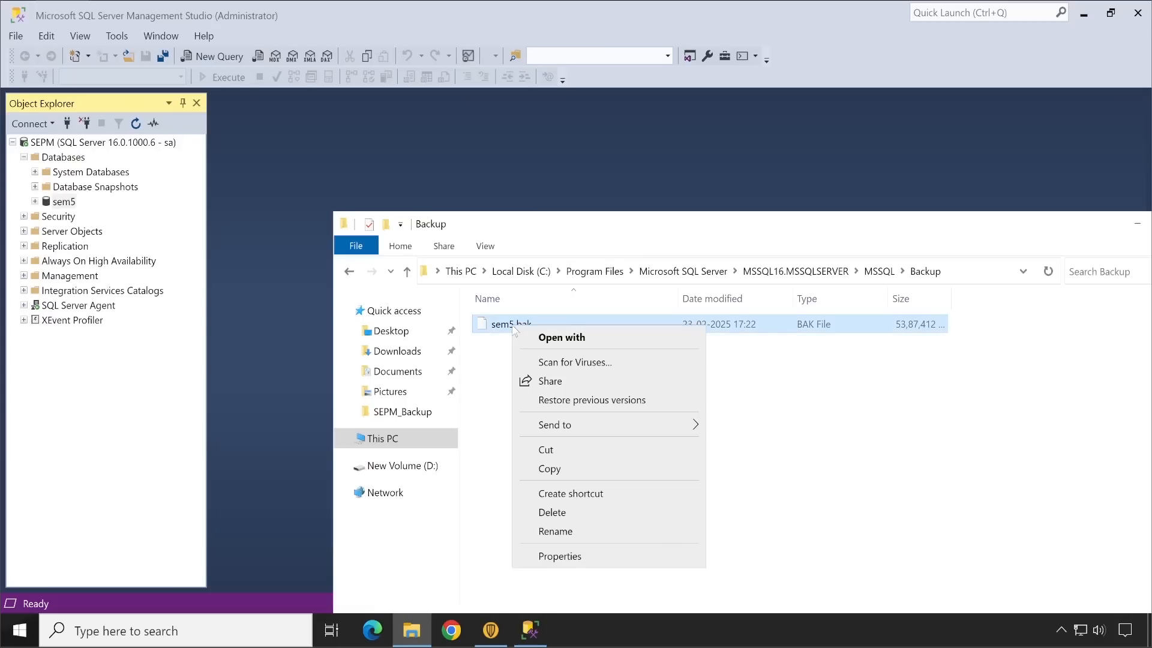
click(560, 469)
drag(908, 228, 854, 204)
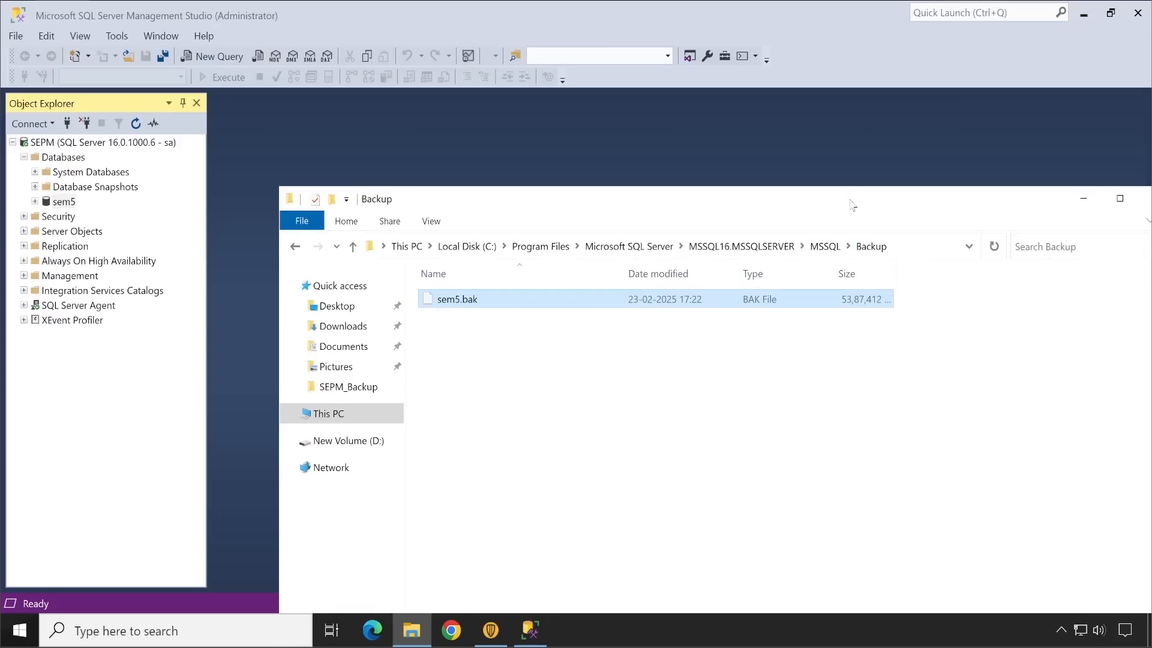
drag(1020, 216, 946, 201)
click(1099, 180)
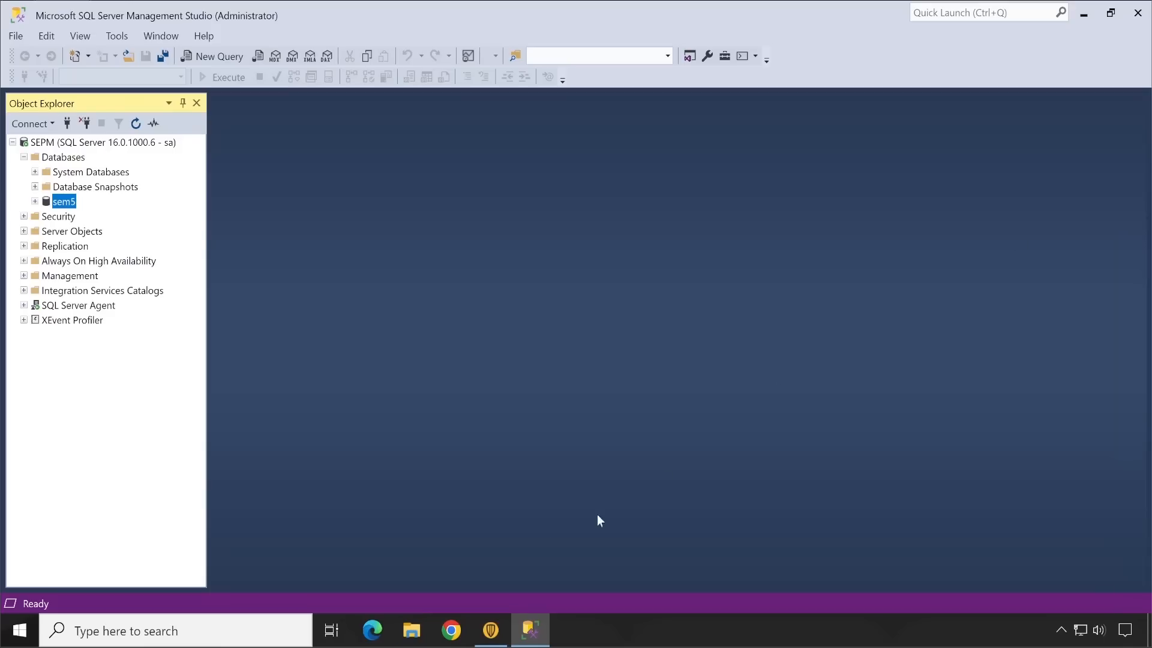
Step: Open the SEPM_Backup folder on the Desktop in File Explorer and paste sem5.bak into it
click(425, 621)
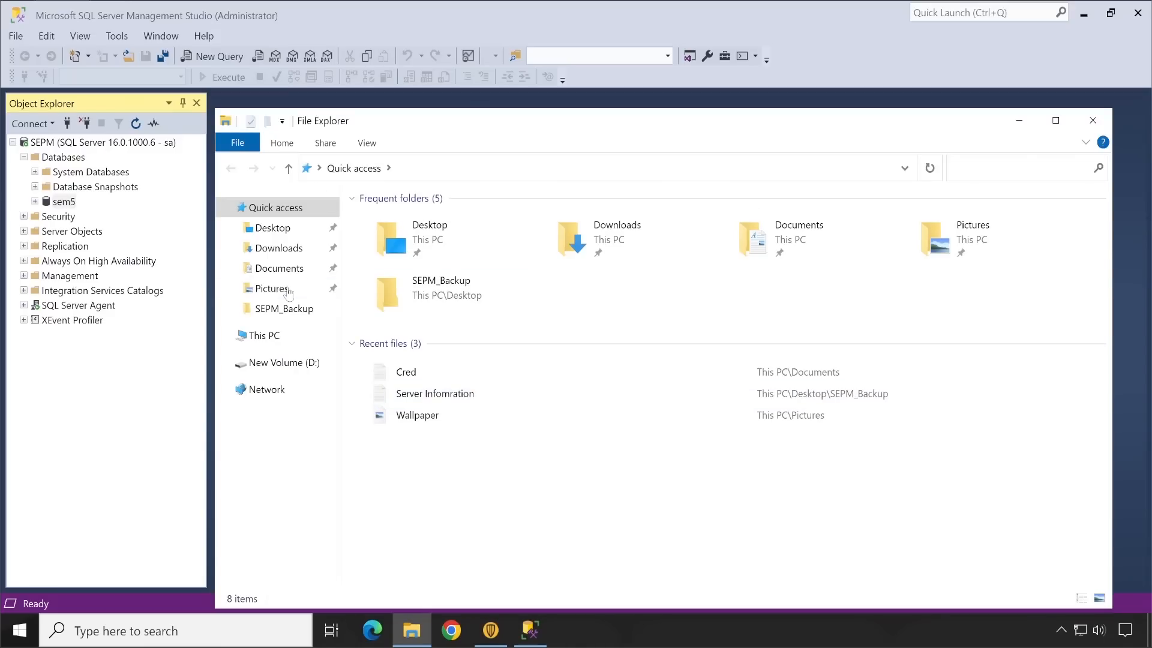
click(288, 229)
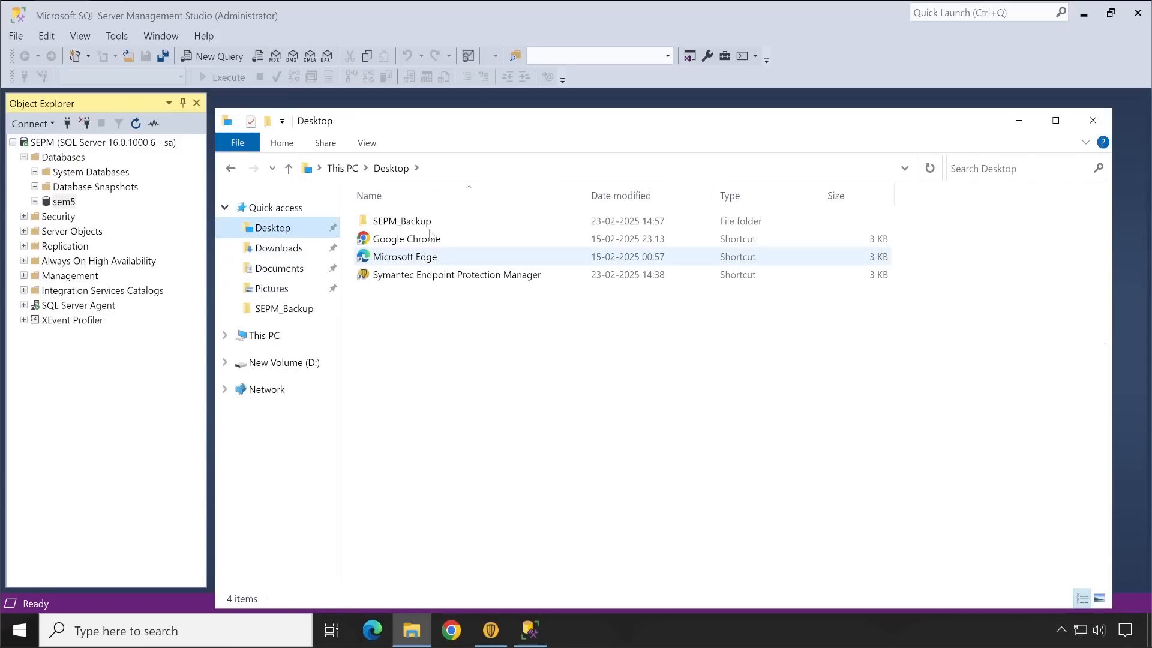
click(428, 222)
double_click(429, 223)
right_click(469, 377)
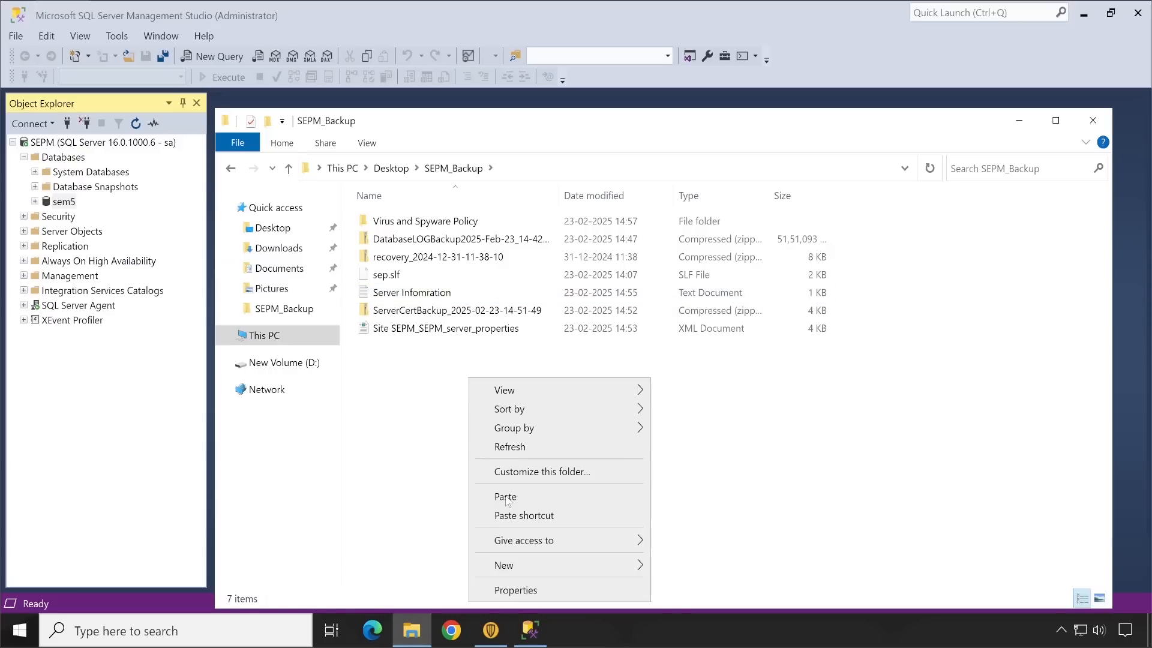
click(506, 497)
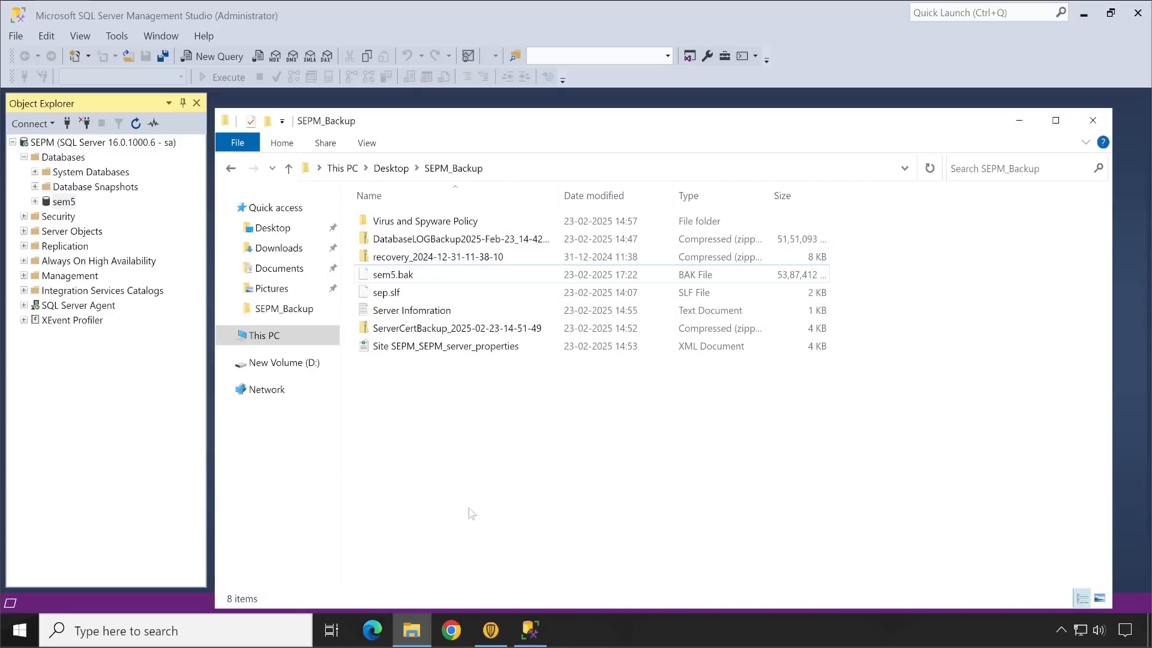
Step: Review the collected files in SEPM_Backup, including the database and log backup, recovery file, server certificate backup and site properties
drag(472, 514, 399, 234)
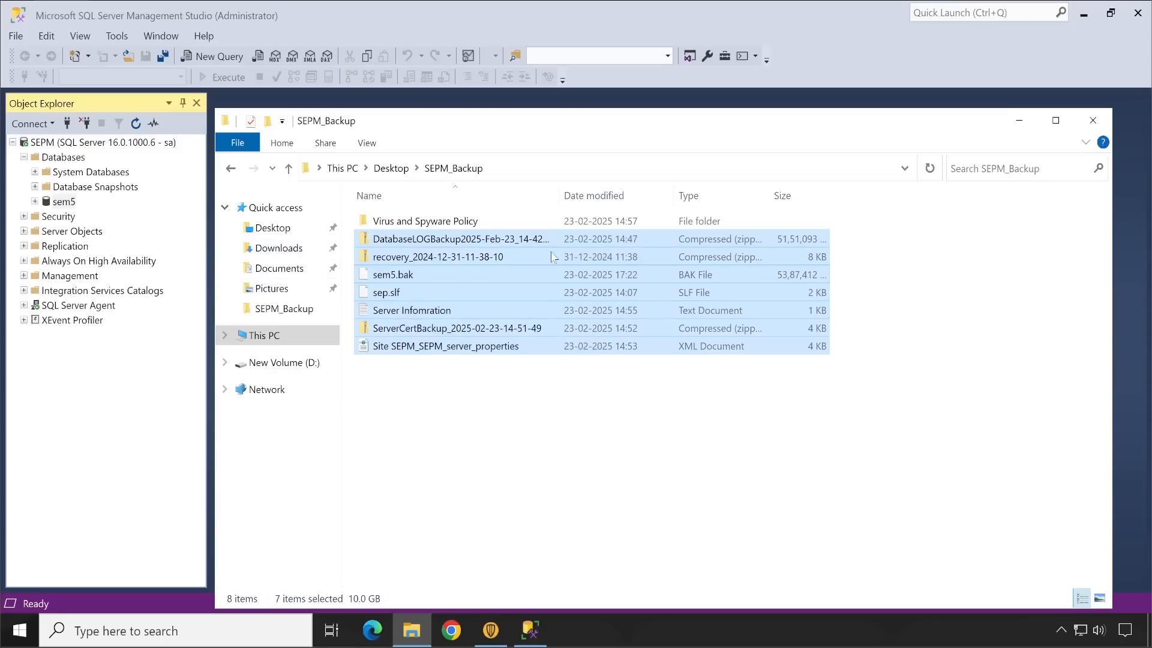
click(484, 432)
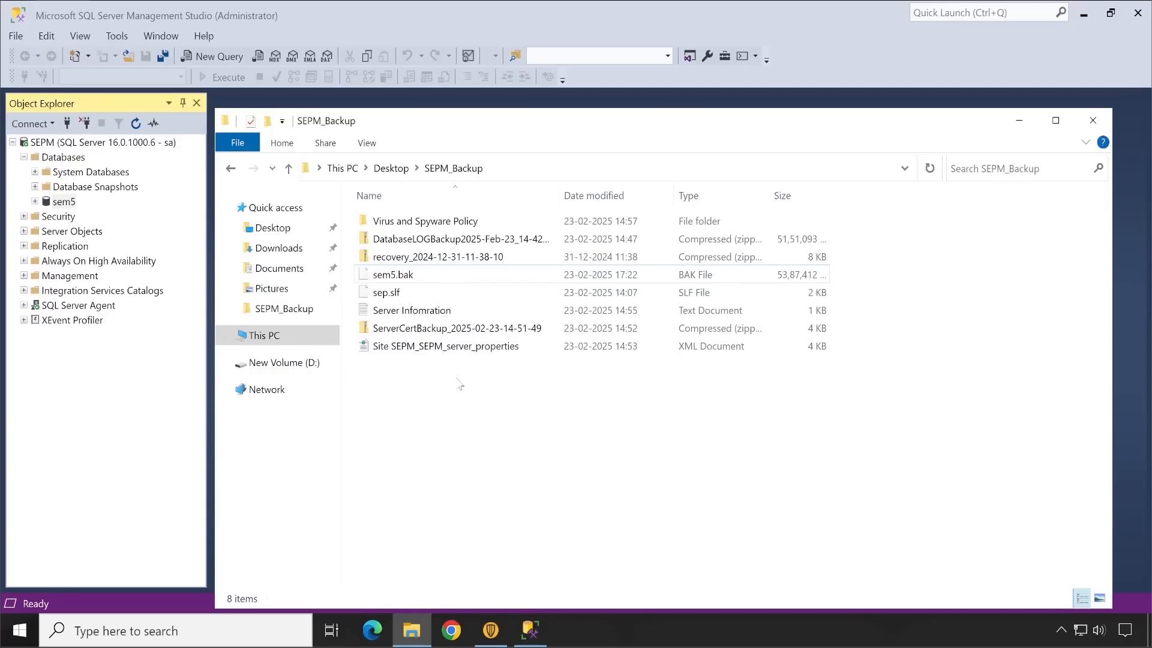
drag(508, 476, 378, 235)
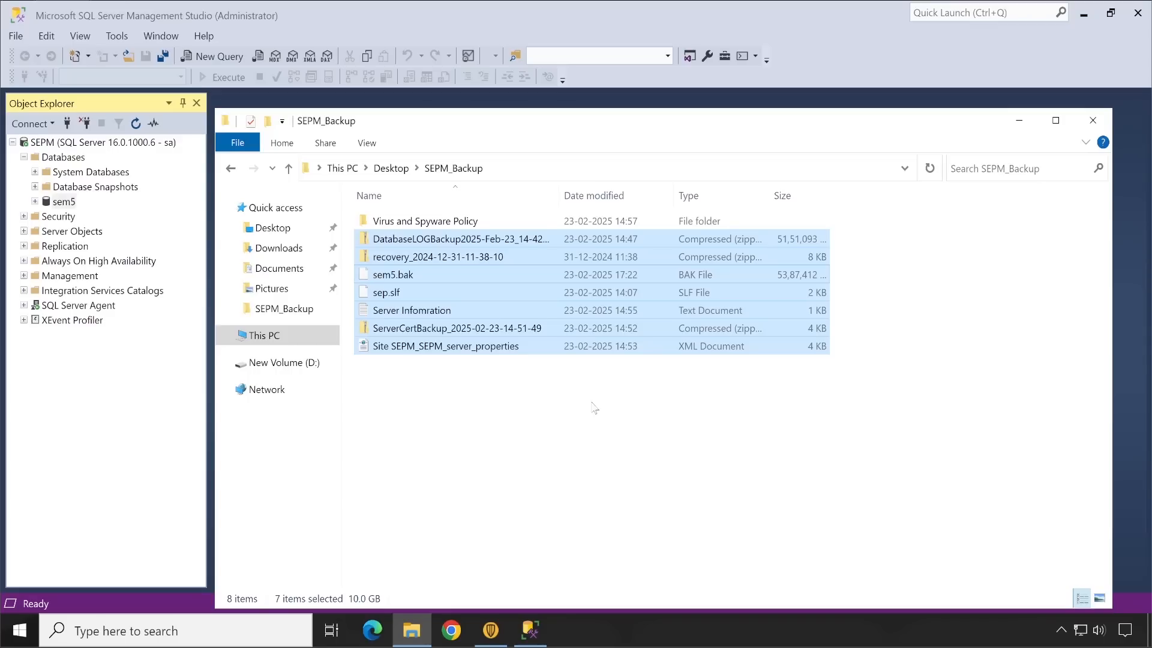
click(531, 401)
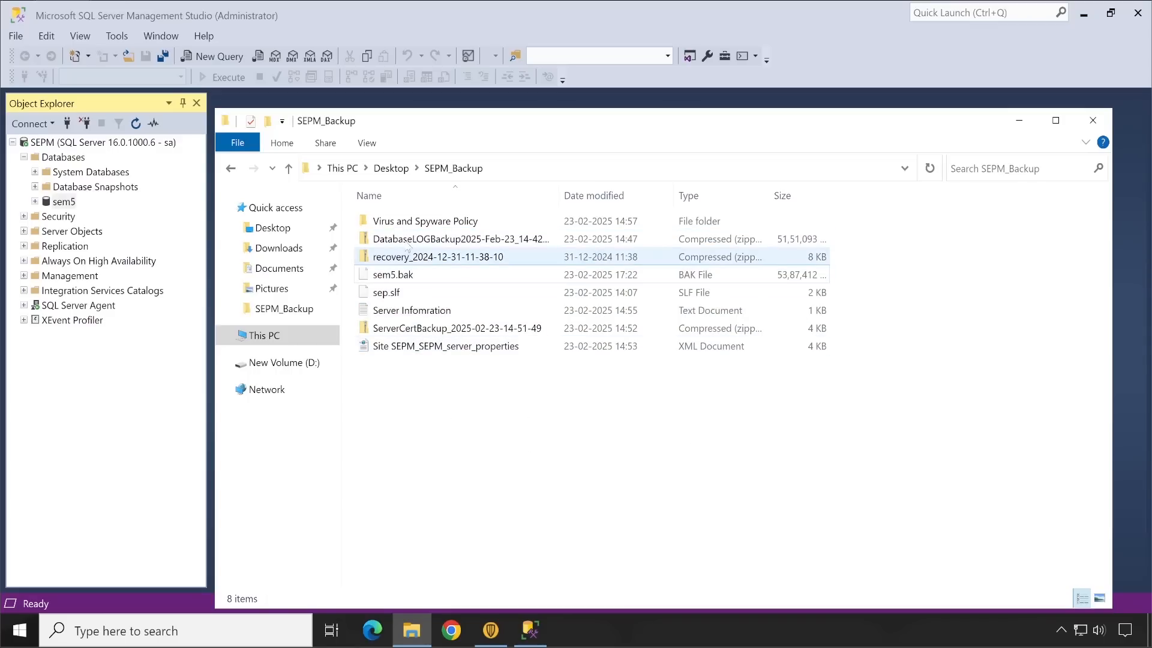
click(420, 239)
click(477, 258)
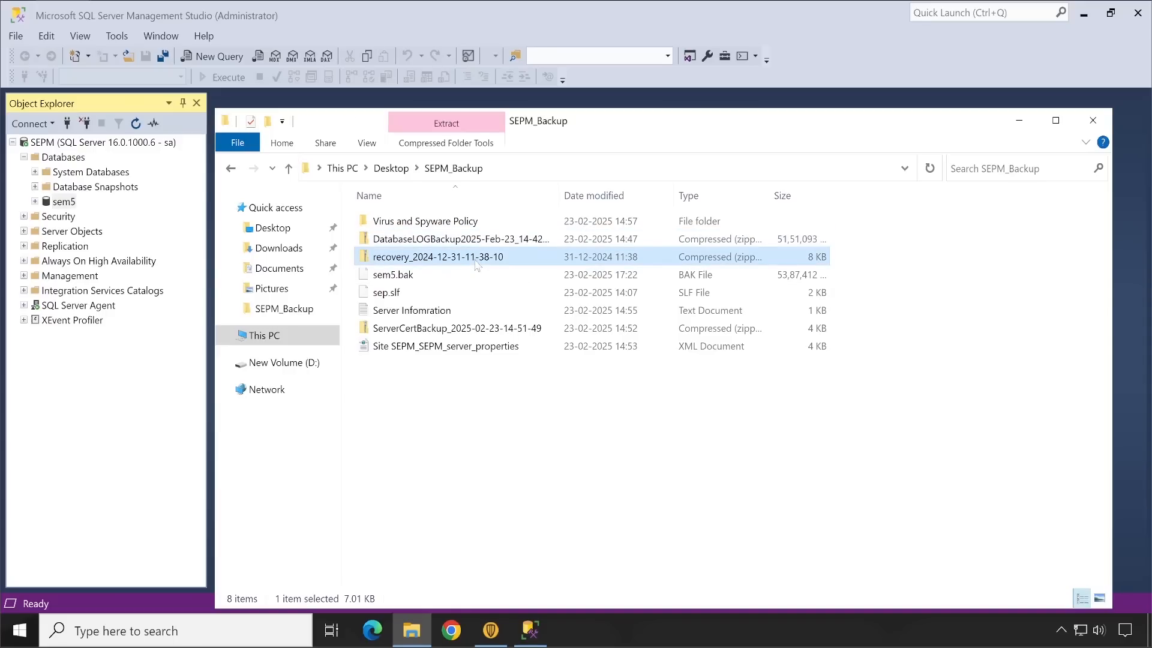
click(459, 345)
click(459, 331)
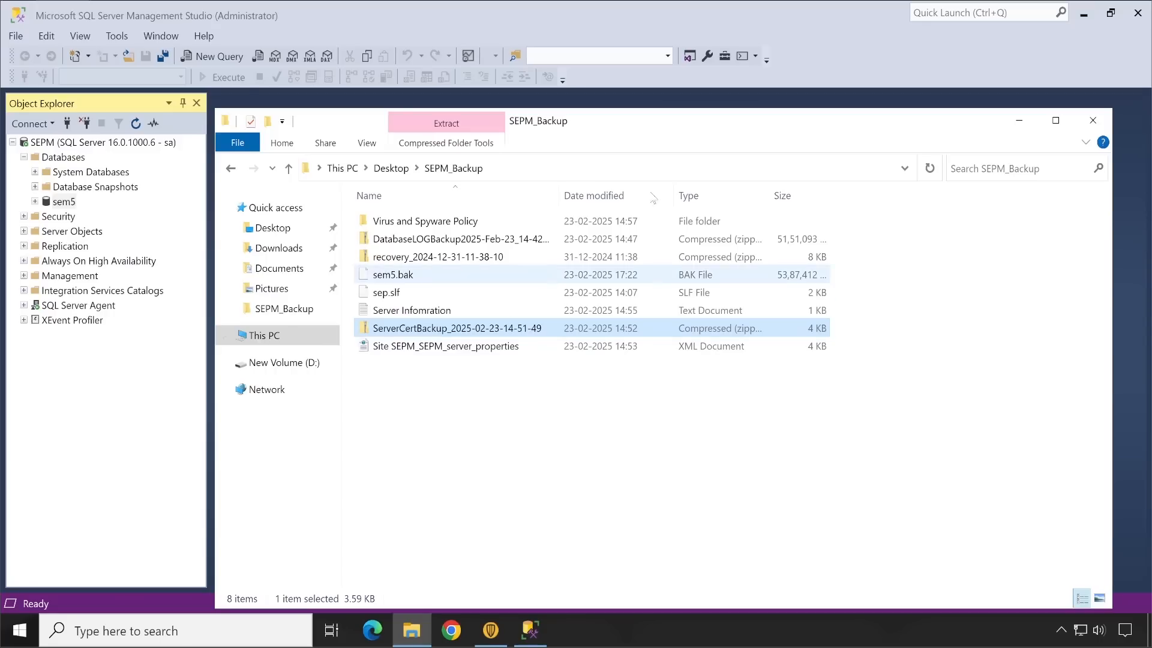
drag(728, 120, 748, 115)
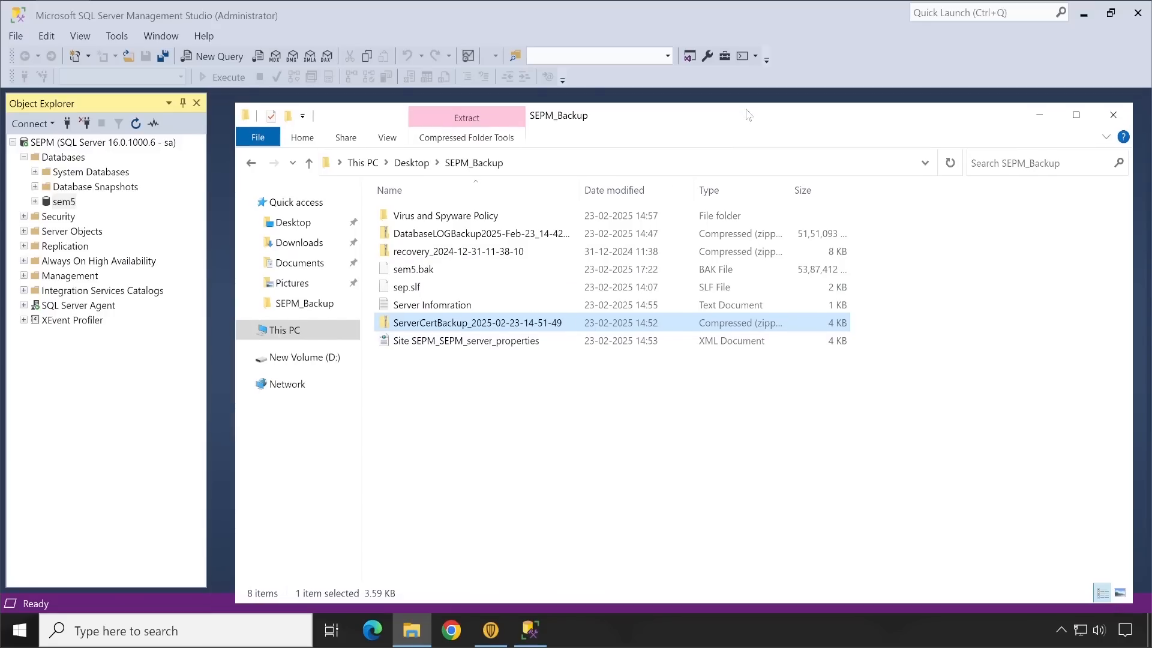